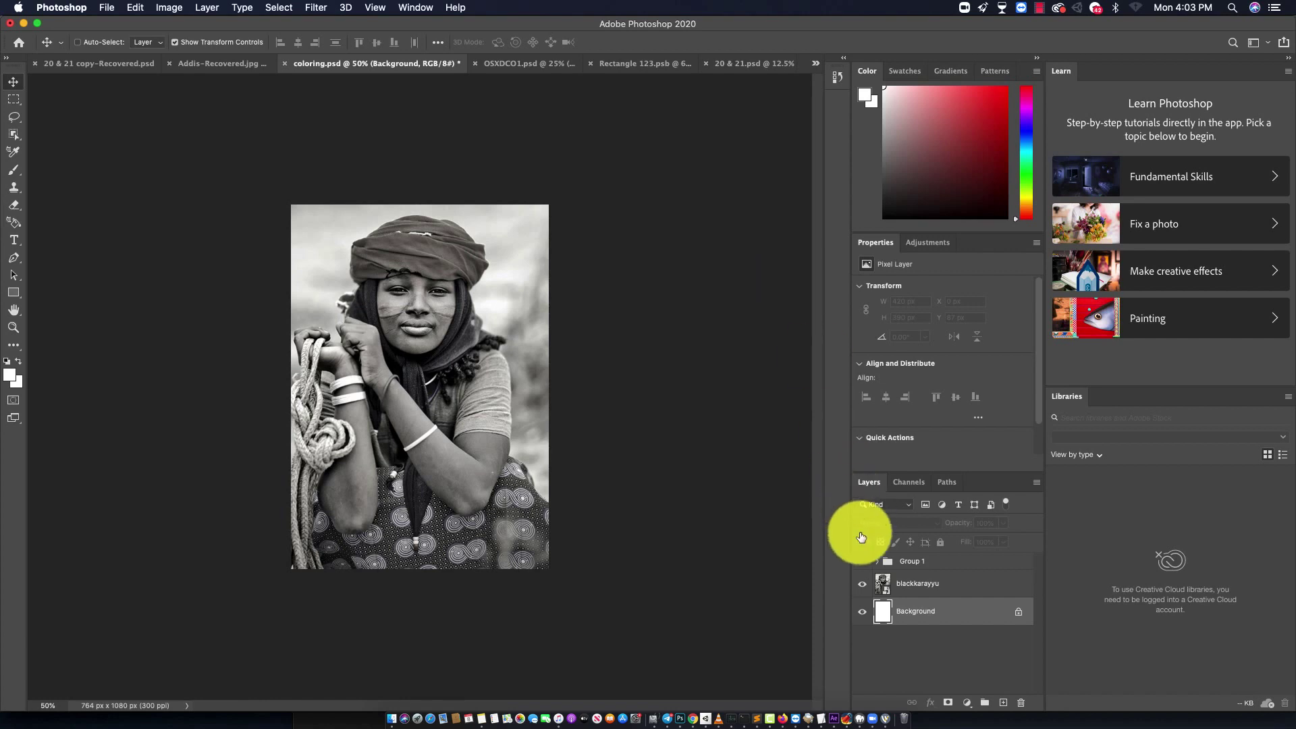
# Preview the colour group, then convert the blackkarayyu photo layer into an embedded smart object.
pyautogui.click(863, 561)
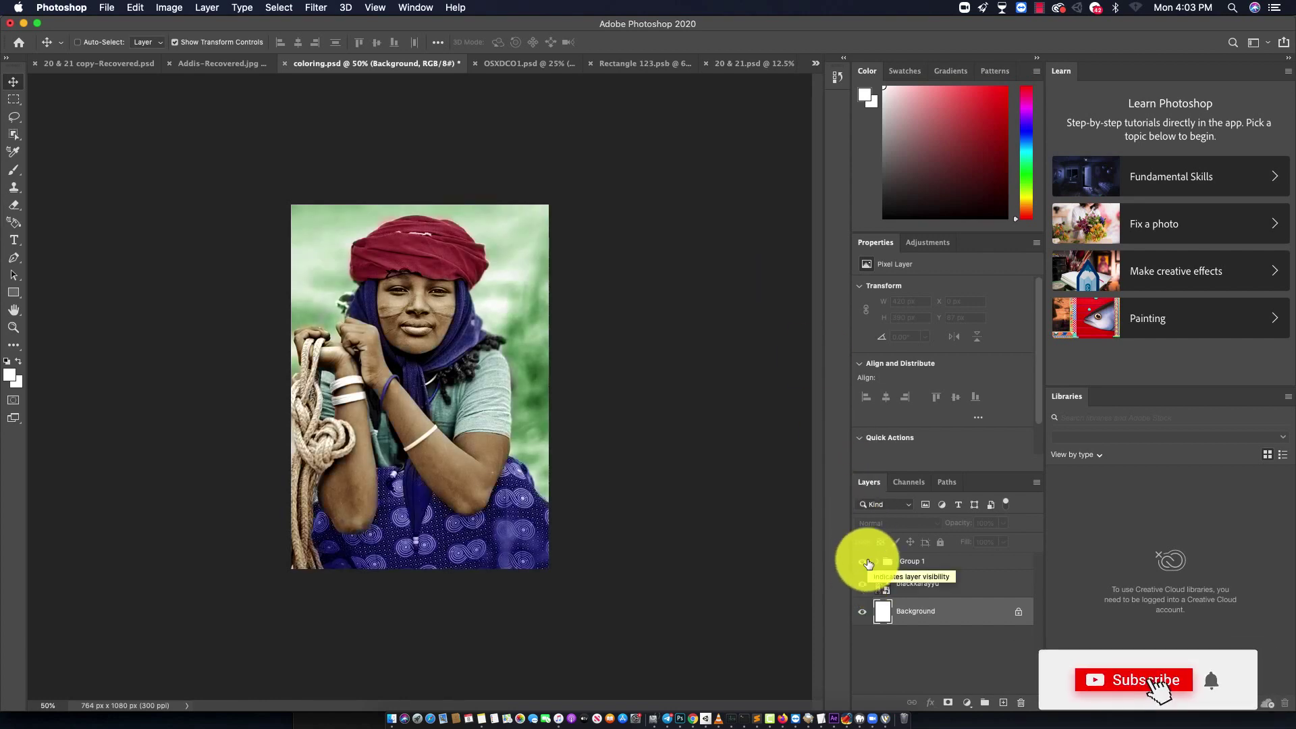
pyautogui.click(869, 564)
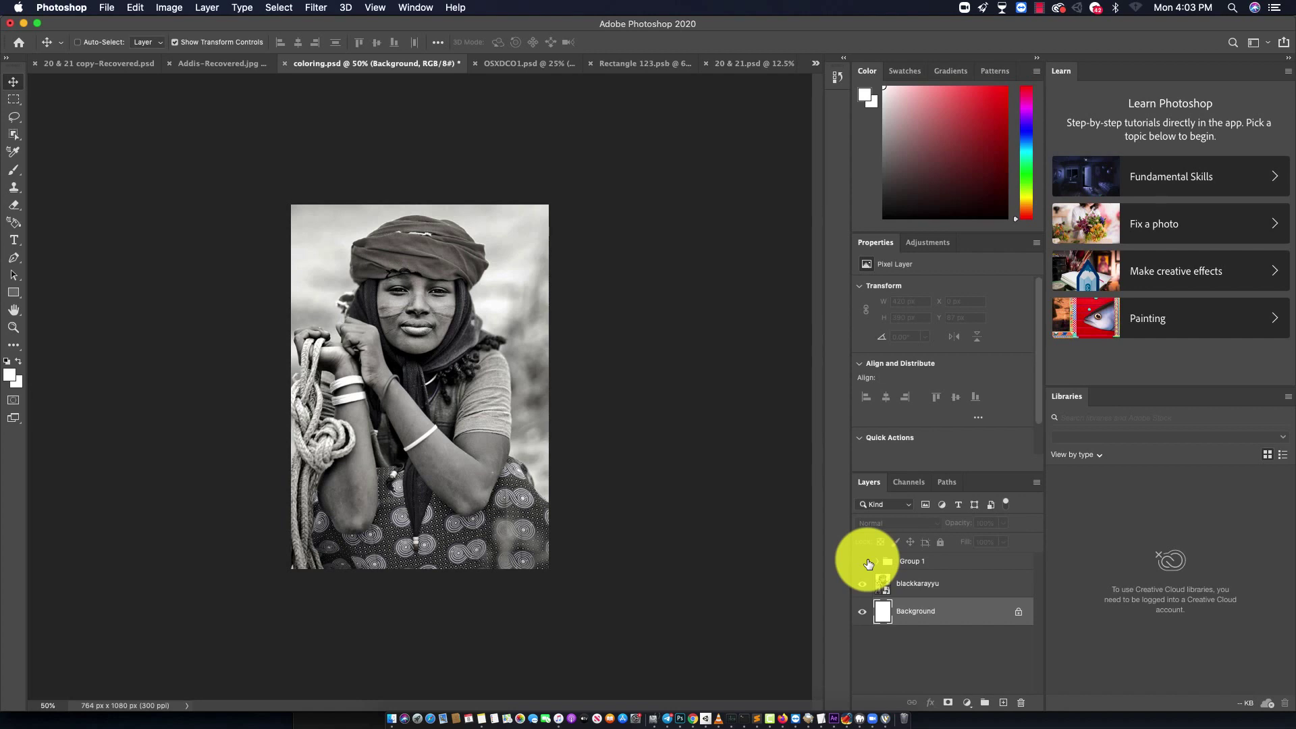
pyautogui.click(914, 585)
pyautogui.rightClick(914, 584)
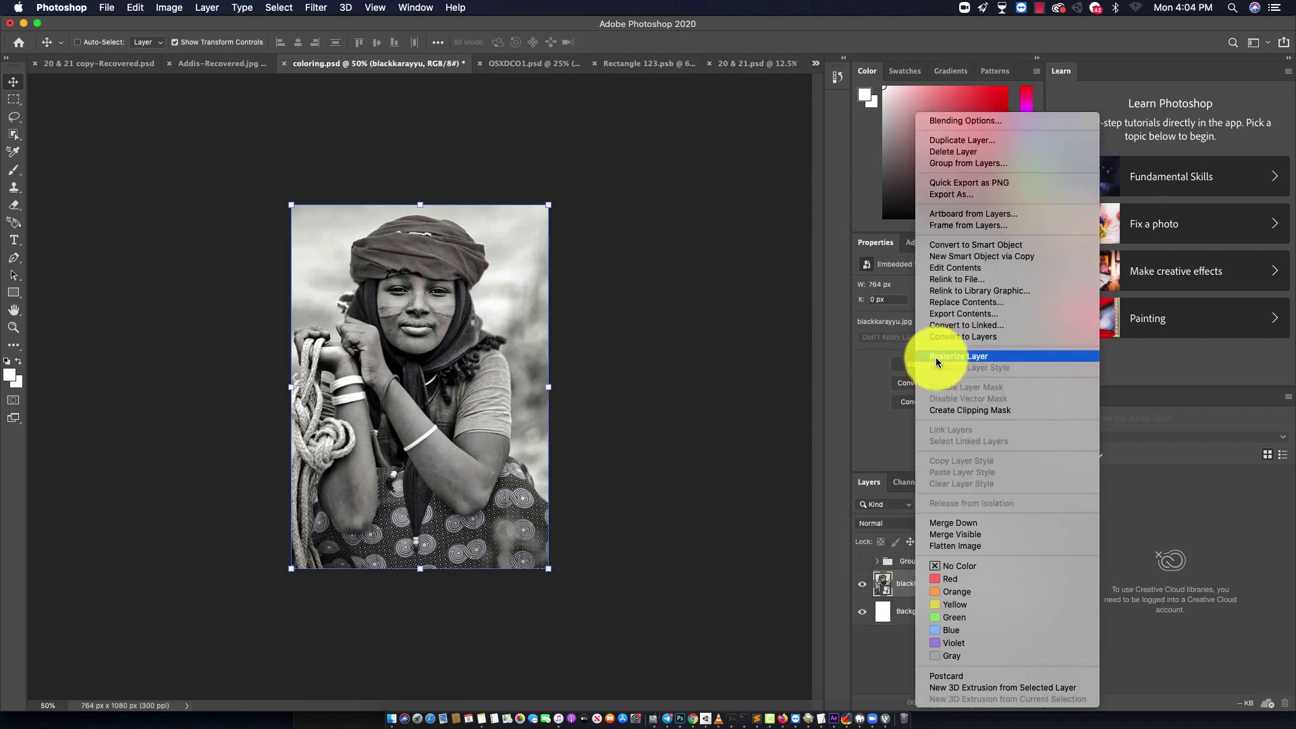
pyautogui.click(976, 245)
pyautogui.doubleClick(883, 588)
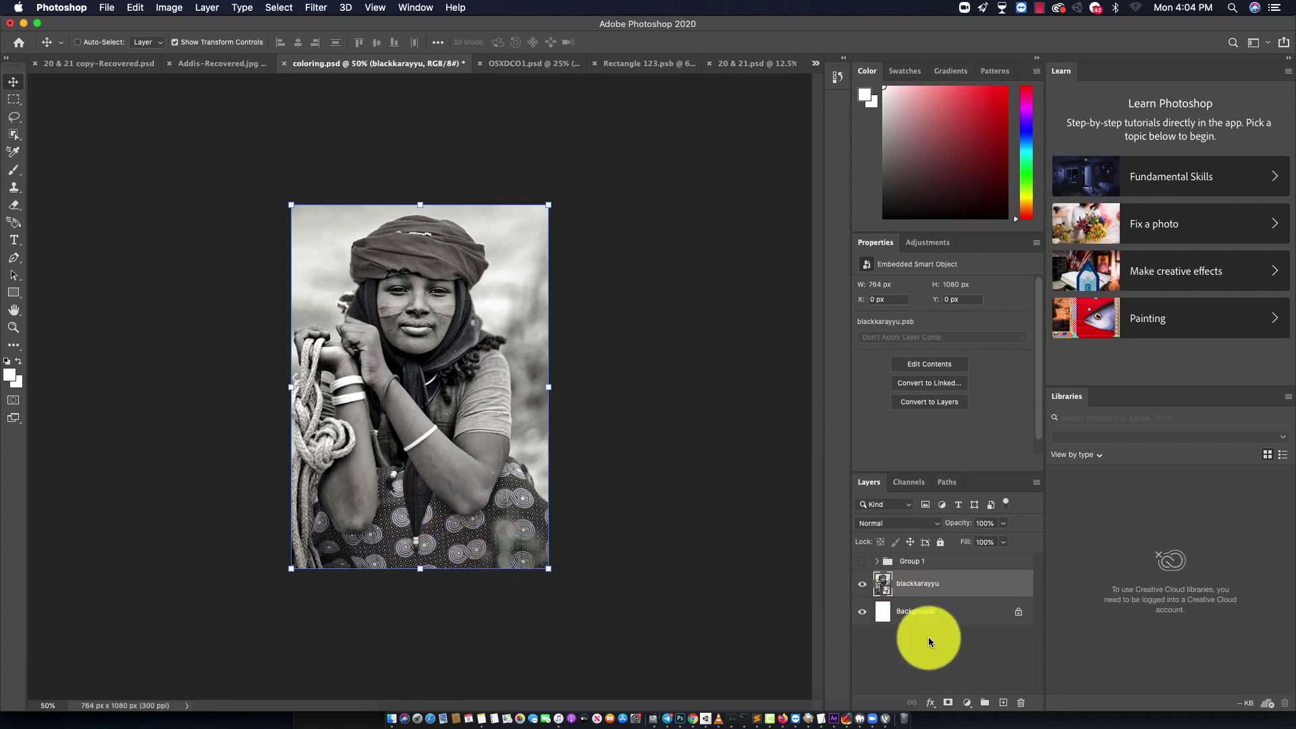
# Add a Solid Color fill layer in saturated blue above the photo.
pyautogui.click(966, 702)
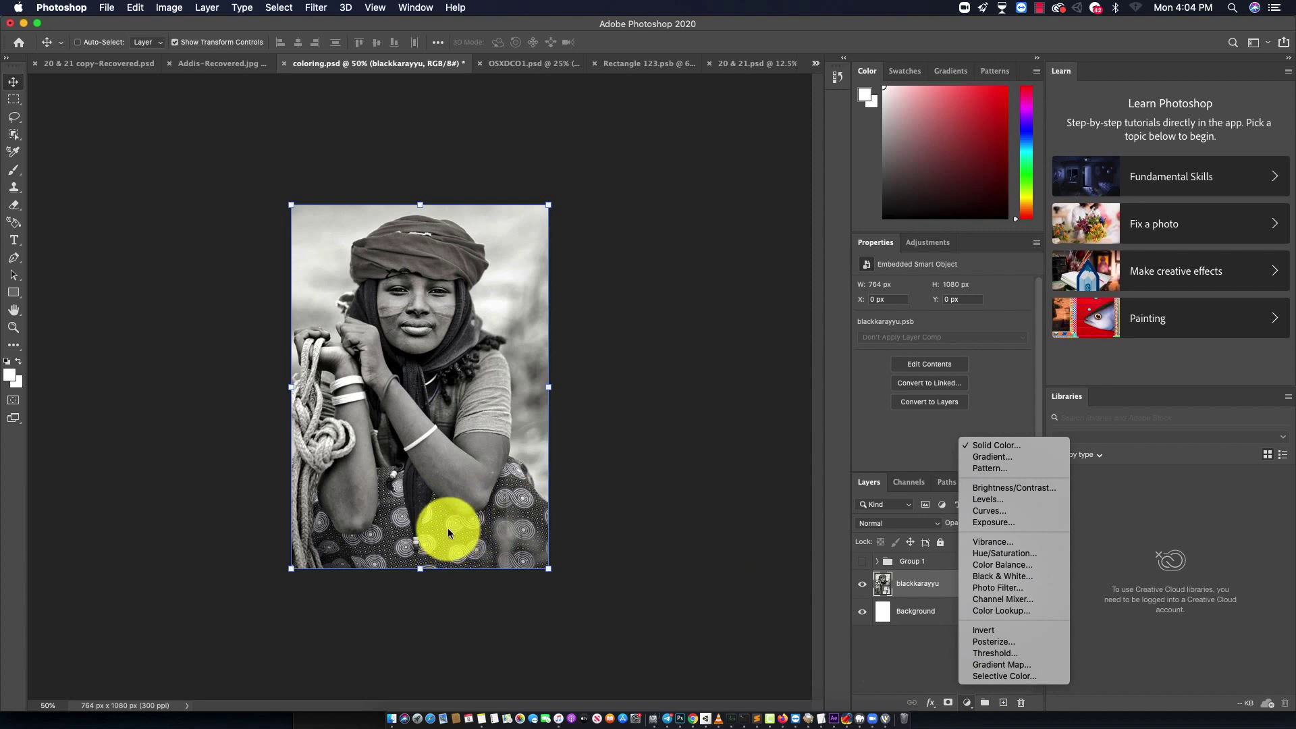
pyautogui.click(1002, 451)
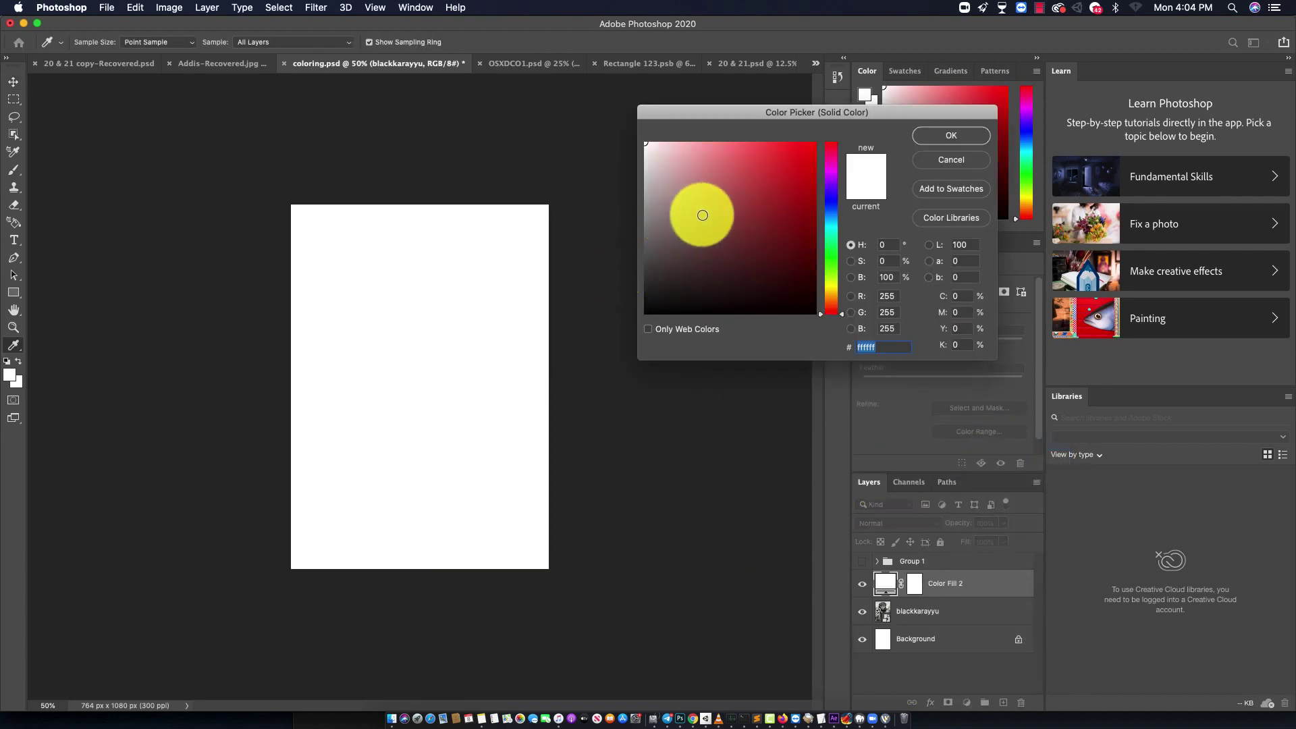
pyautogui.click(832, 200)
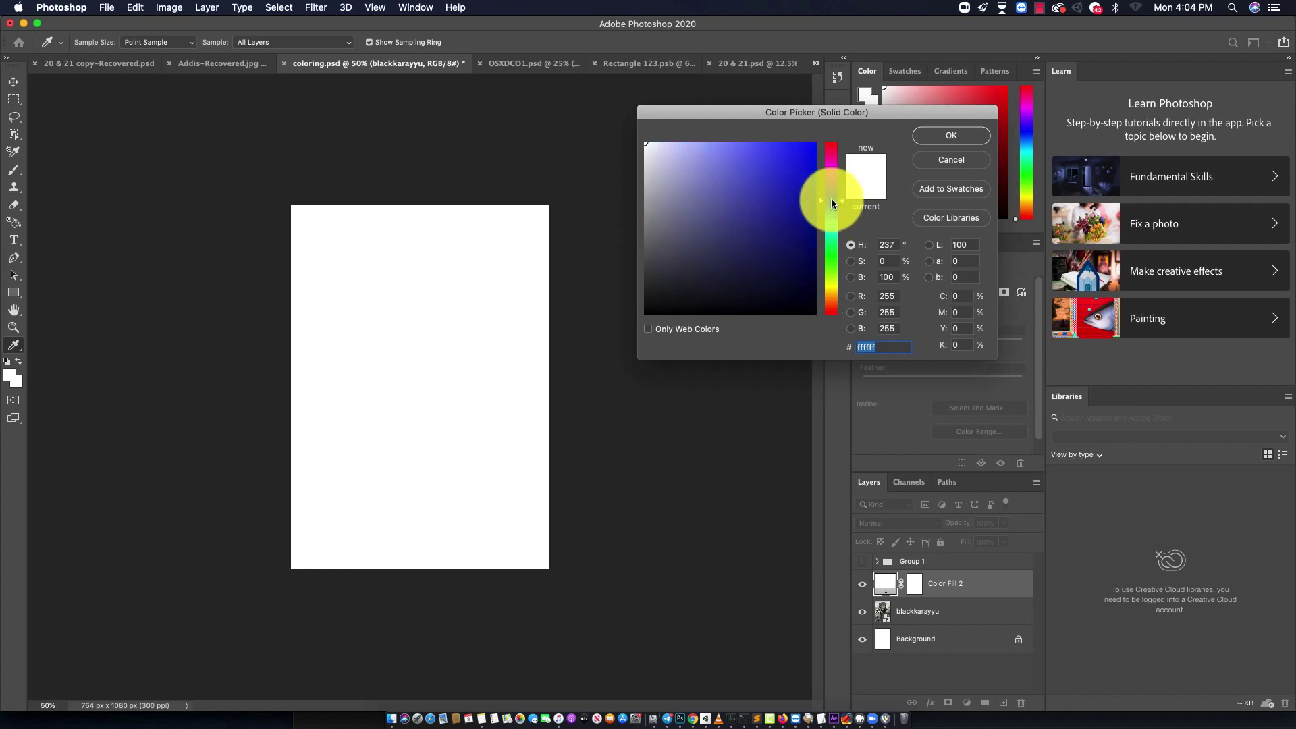
pyautogui.moveTo(832, 199); pyautogui.dragTo(829, 201)
pyautogui.click(801, 178)
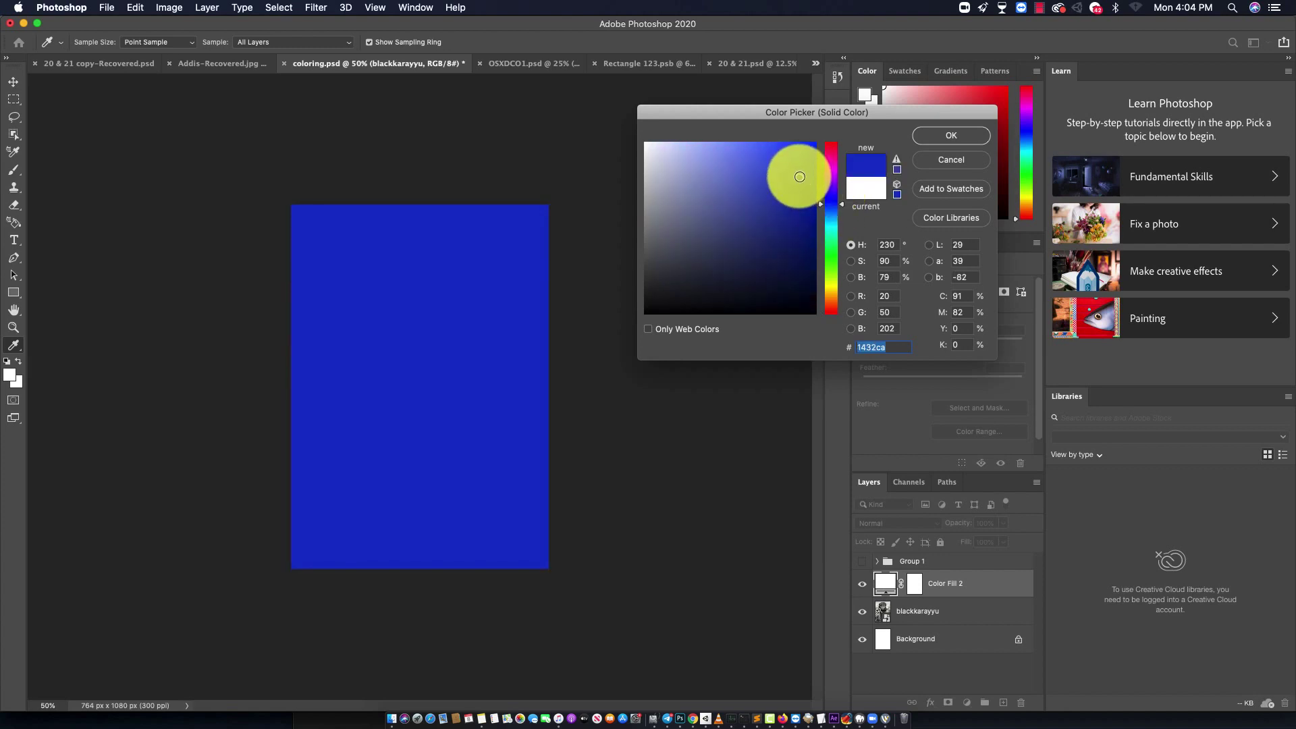
pyautogui.click(921, 136)
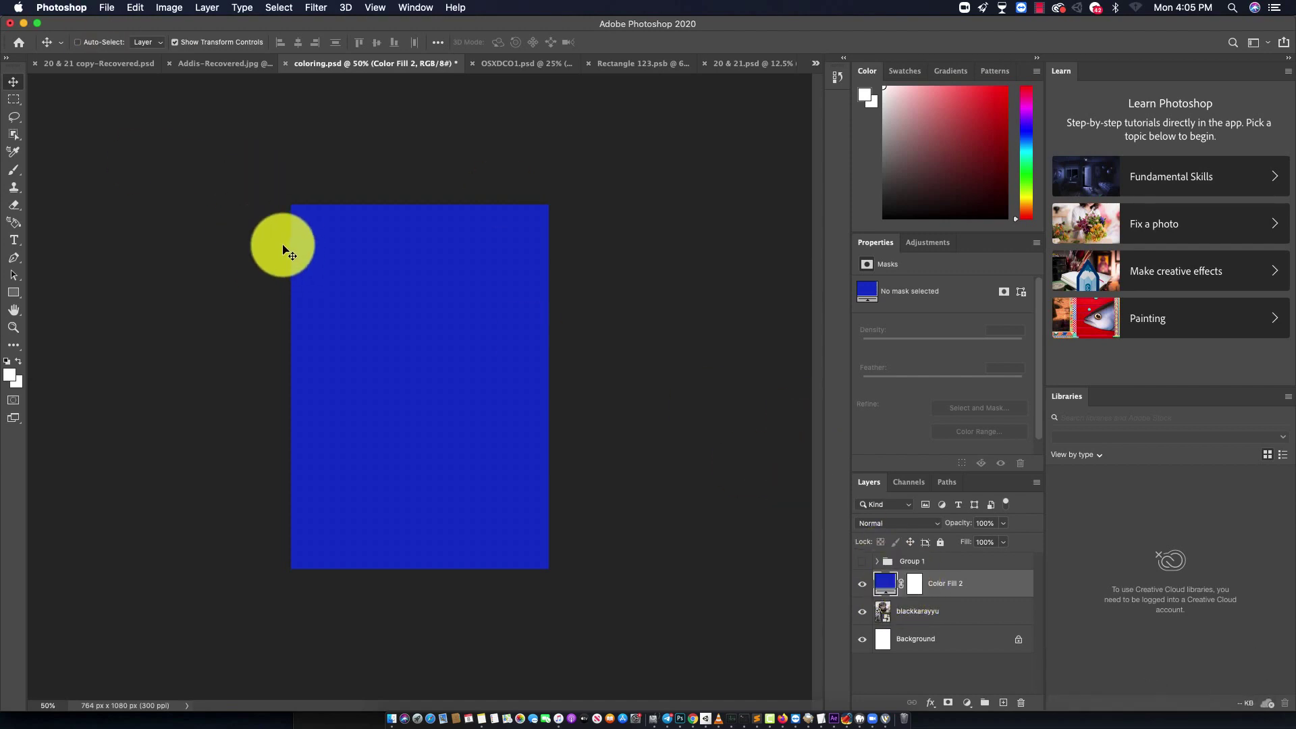
# Invert the Color Fill 2 mask to black, then test and undo a white brush stroke.
pyautogui.click(915, 585)
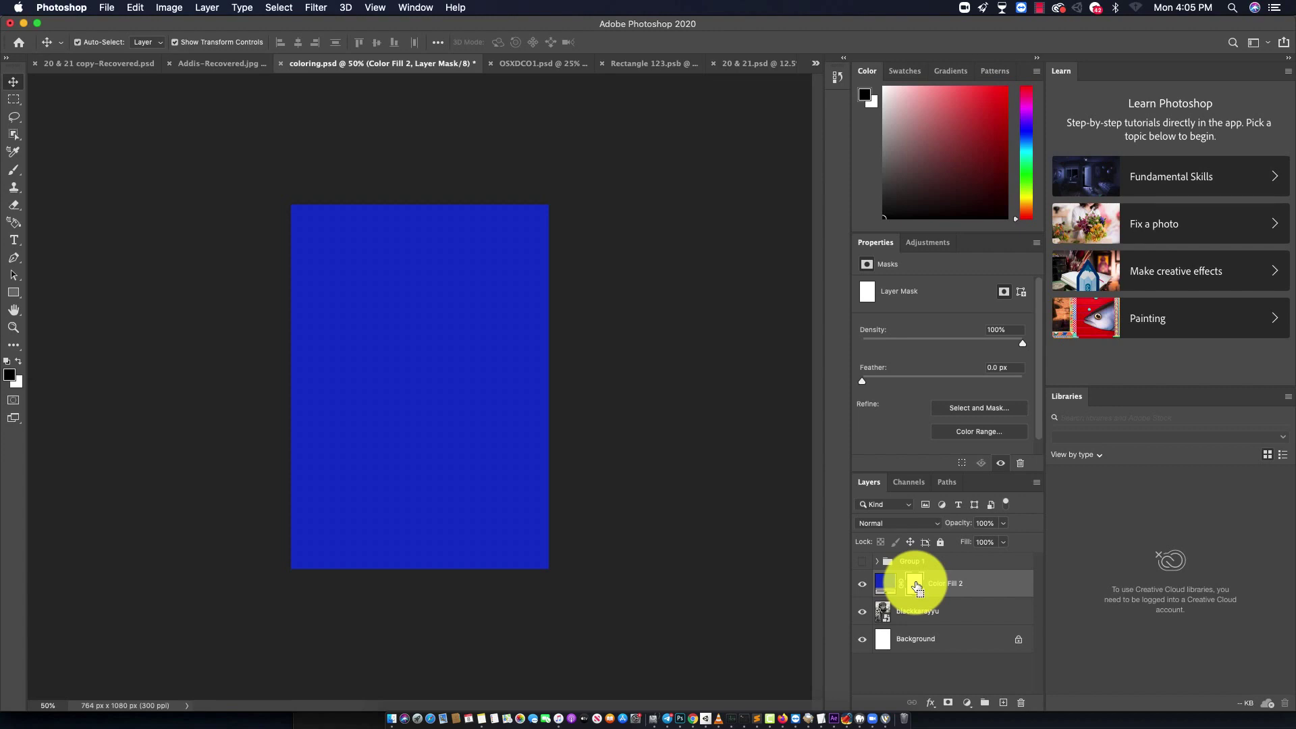
pyautogui.hotkey('ctrl', 'i')
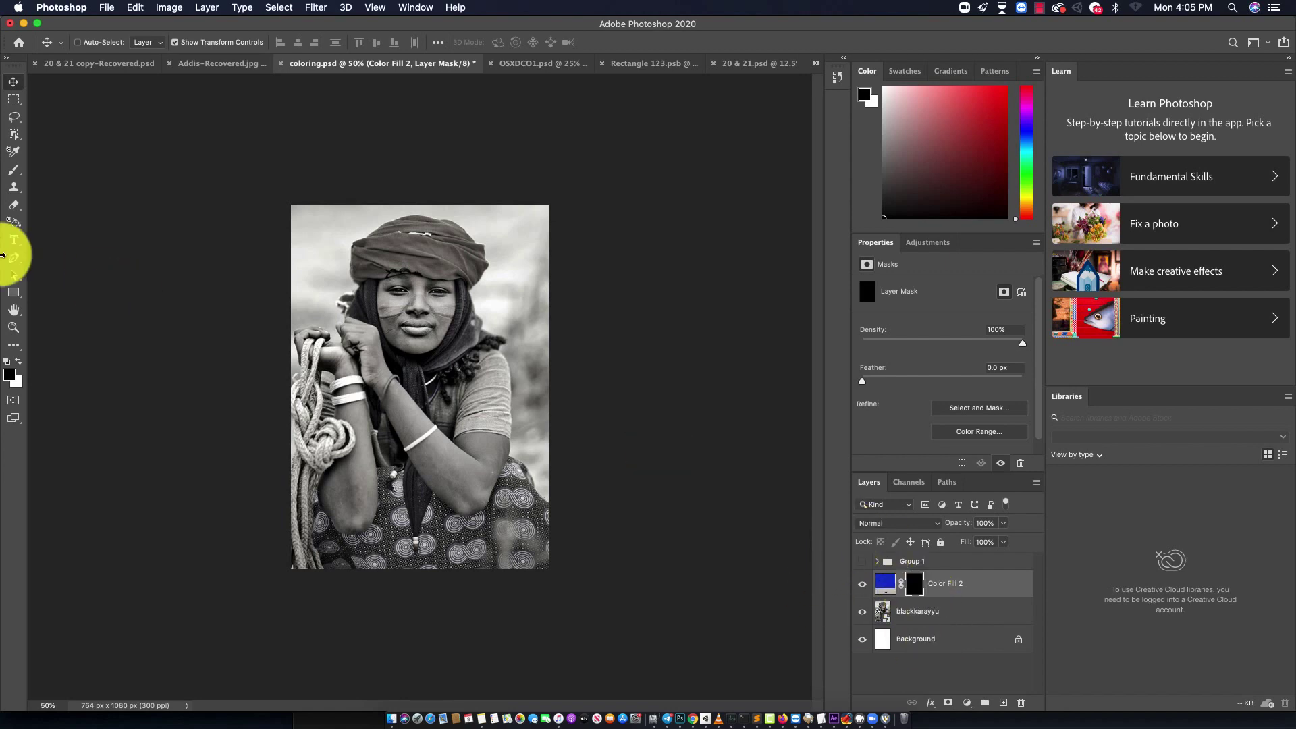
pyautogui.click(14, 169)
pyautogui.click(18, 361)
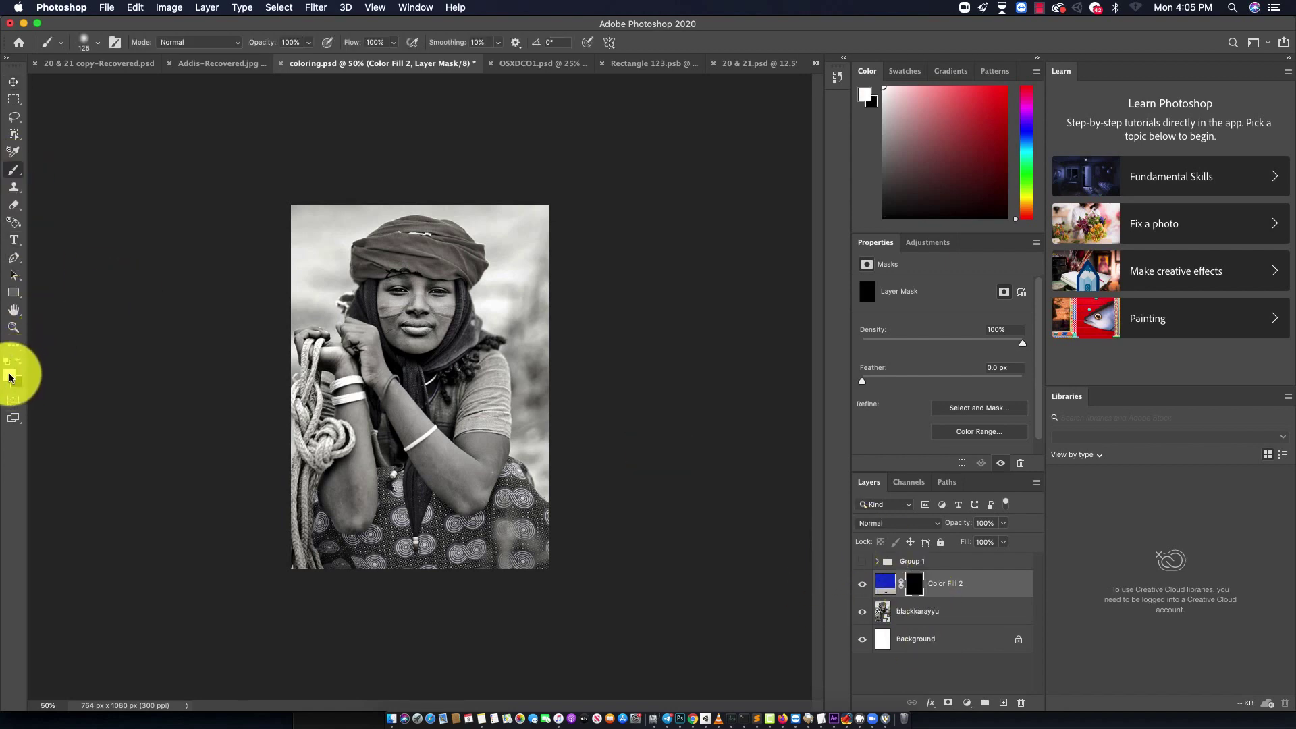
pyautogui.moveTo(476, 491); pyautogui.dragTo(439, 472)
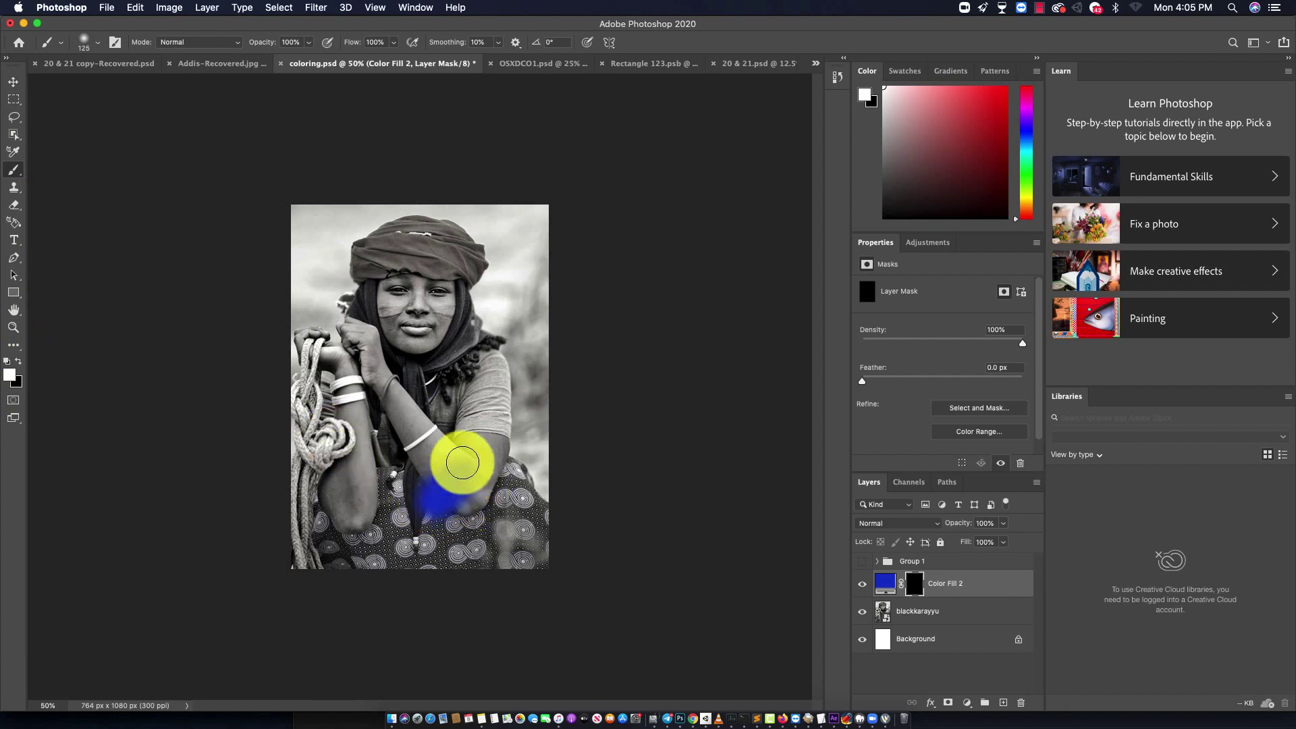
pyautogui.click(863, 561)
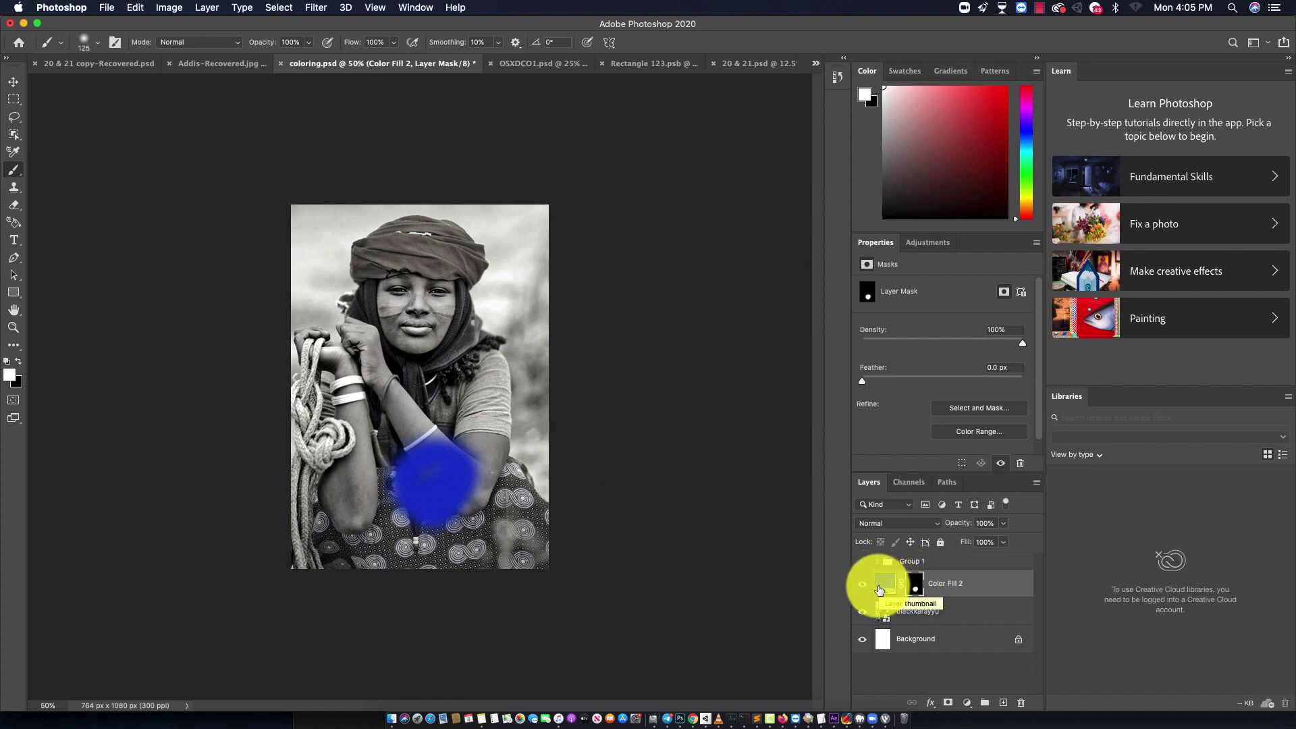
pyautogui.hotkey('ctrl', 'z')
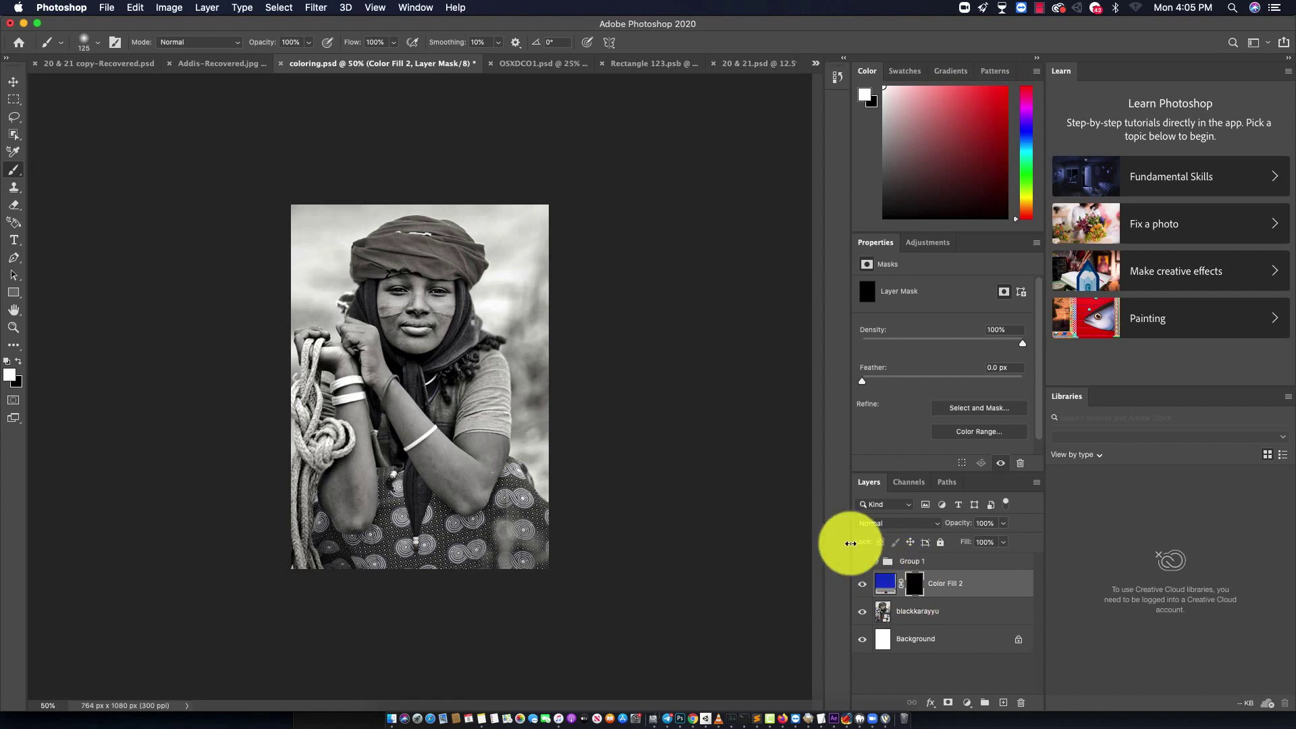
# Set Color Fill 2 to Soft Light, previewing the tint and leaving the mask black.
pyautogui.click(891, 527)
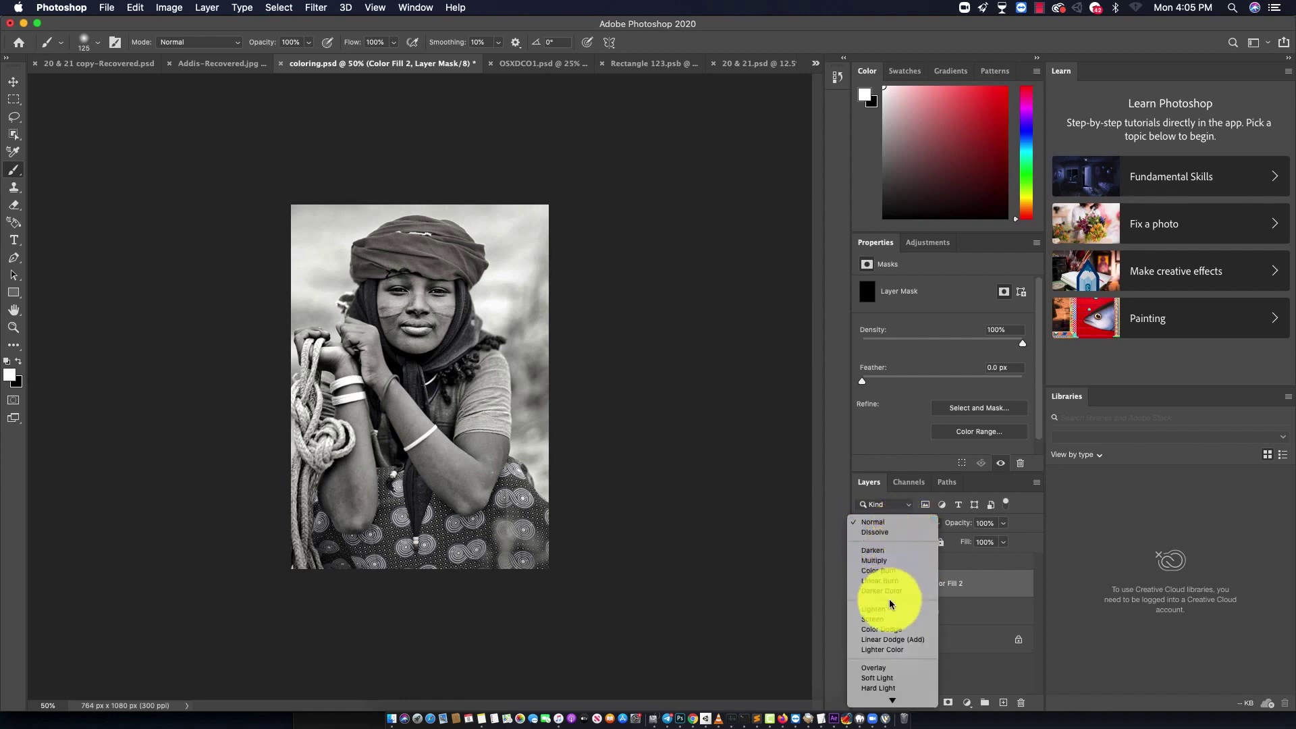
pyautogui.click(881, 679)
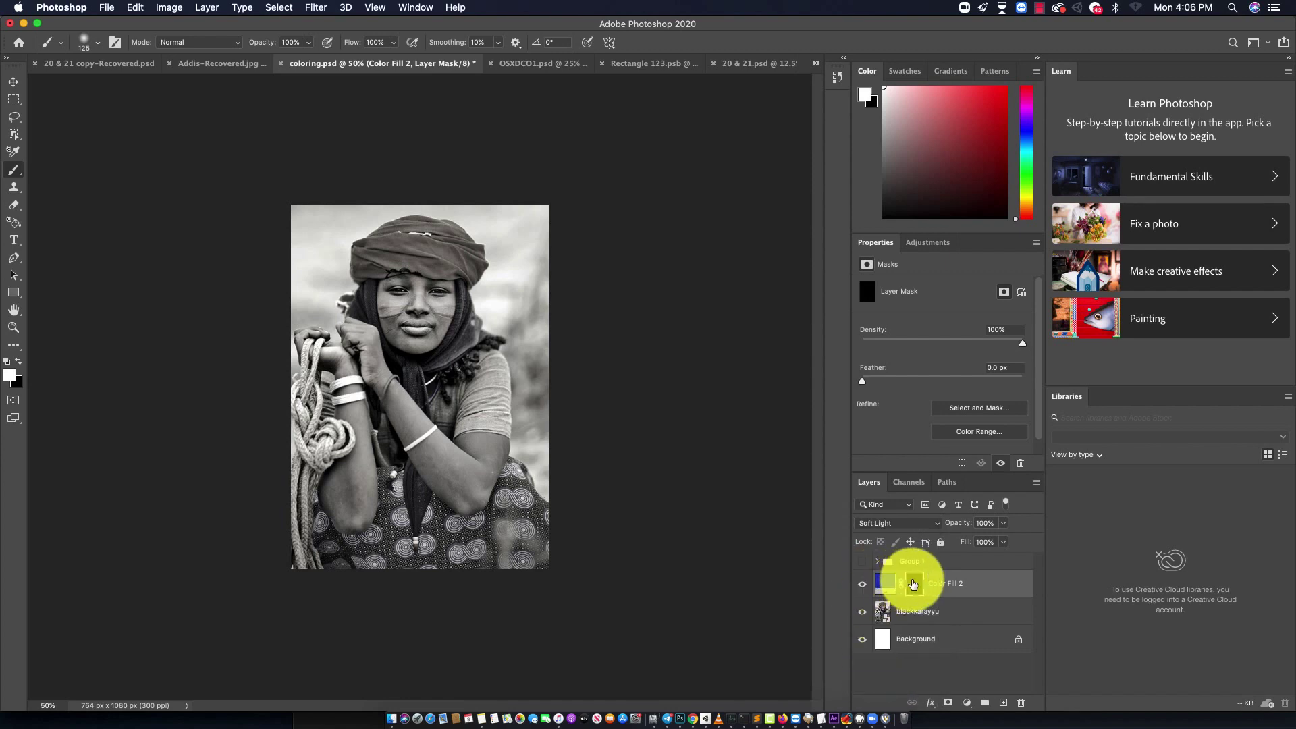
pyautogui.hotkey('ctrl', 'i')
pyautogui.hotkey('ctrl', 'i')
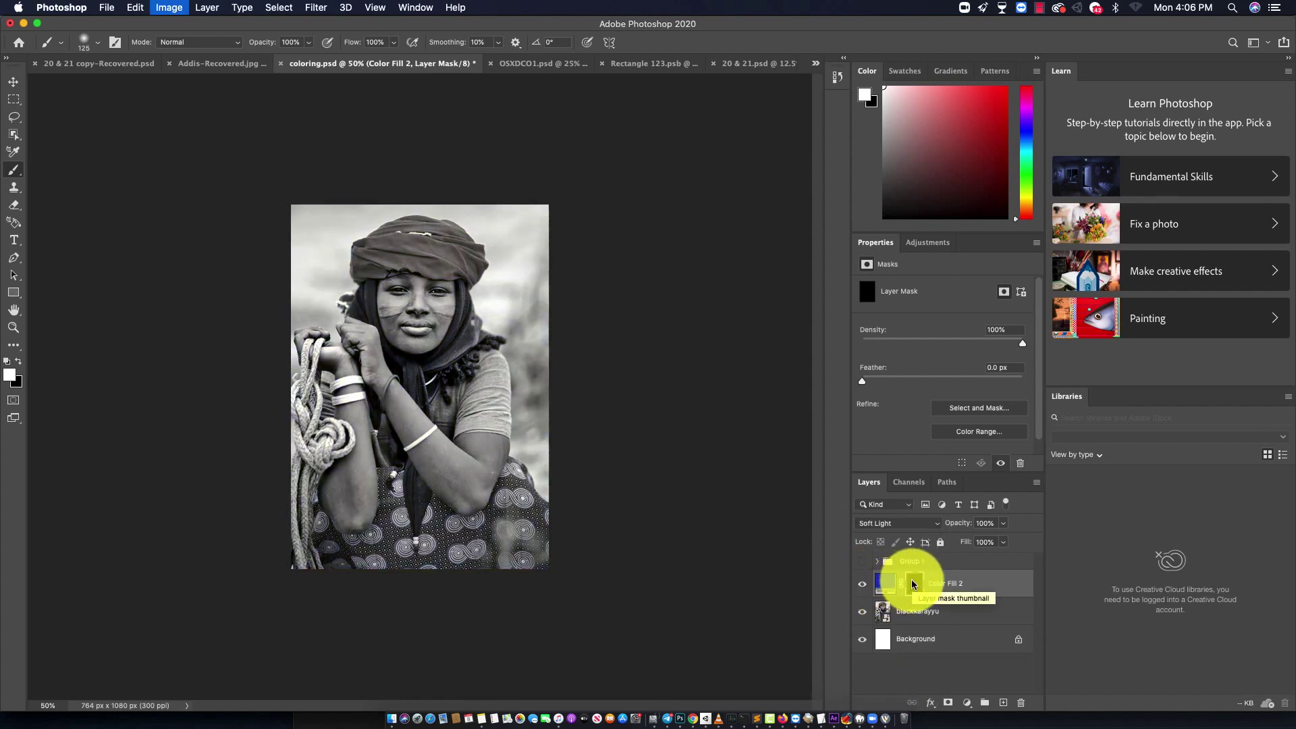
pyautogui.hotkey('ctrl', 'i')
pyautogui.hotkey('ctrl', 'i')
pyautogui.hotkey('ctrl', 'i')
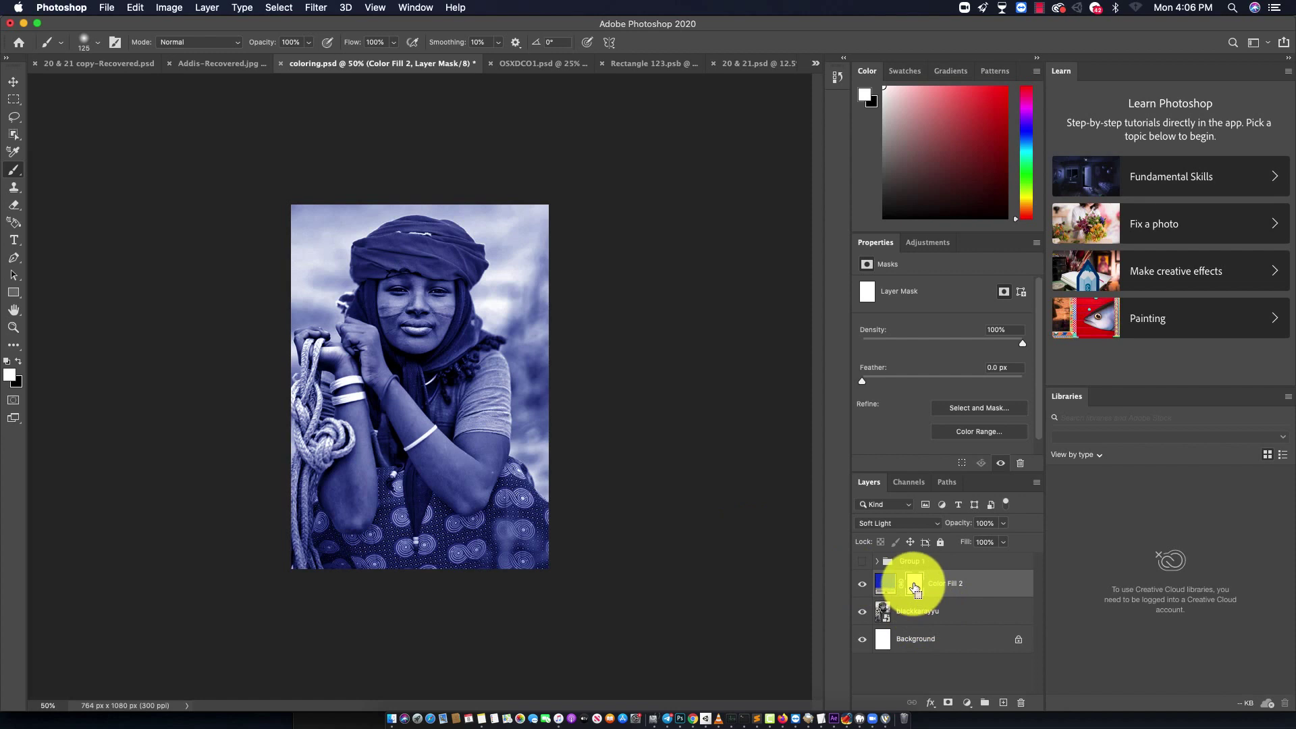
pyautogui.hotkey('ctrl', 'i')
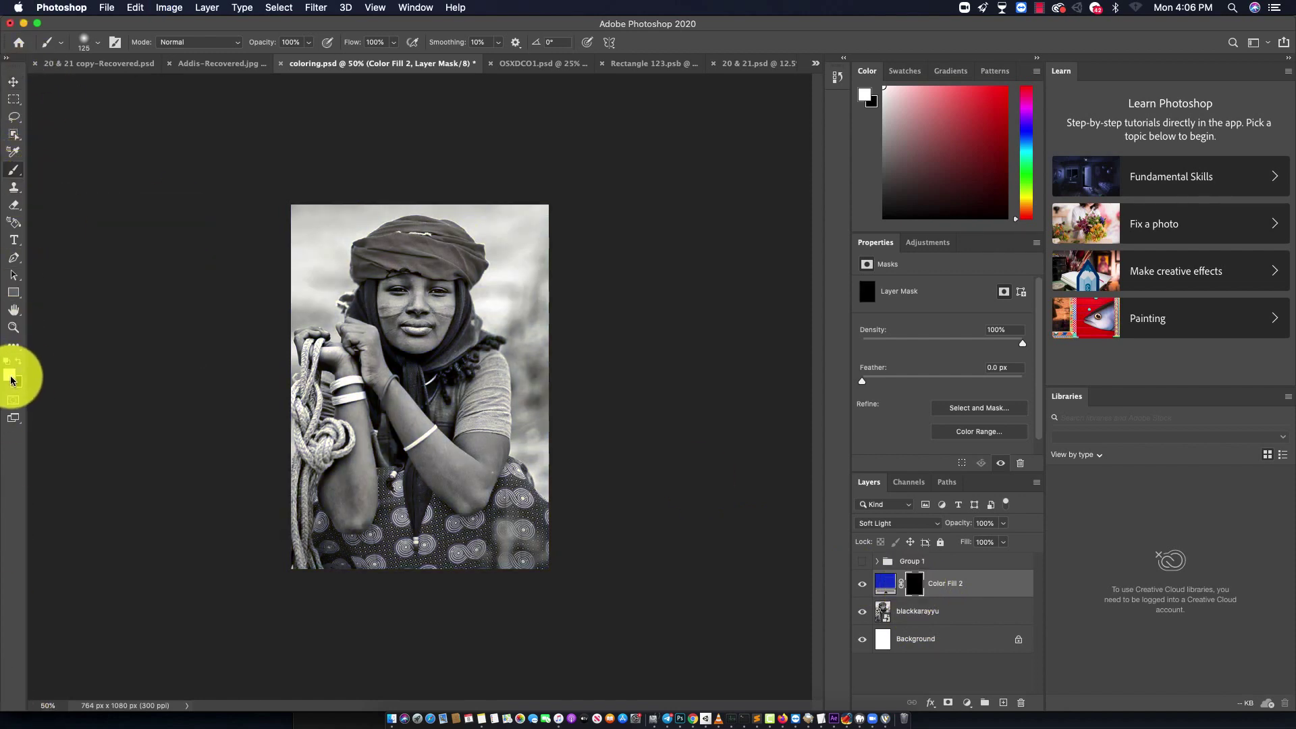
# Paint the blue tint onto the lower dress and the area below the elbow.
pyautogui.moveTo(405, 570); pyautogui.dragTo(539, 561)
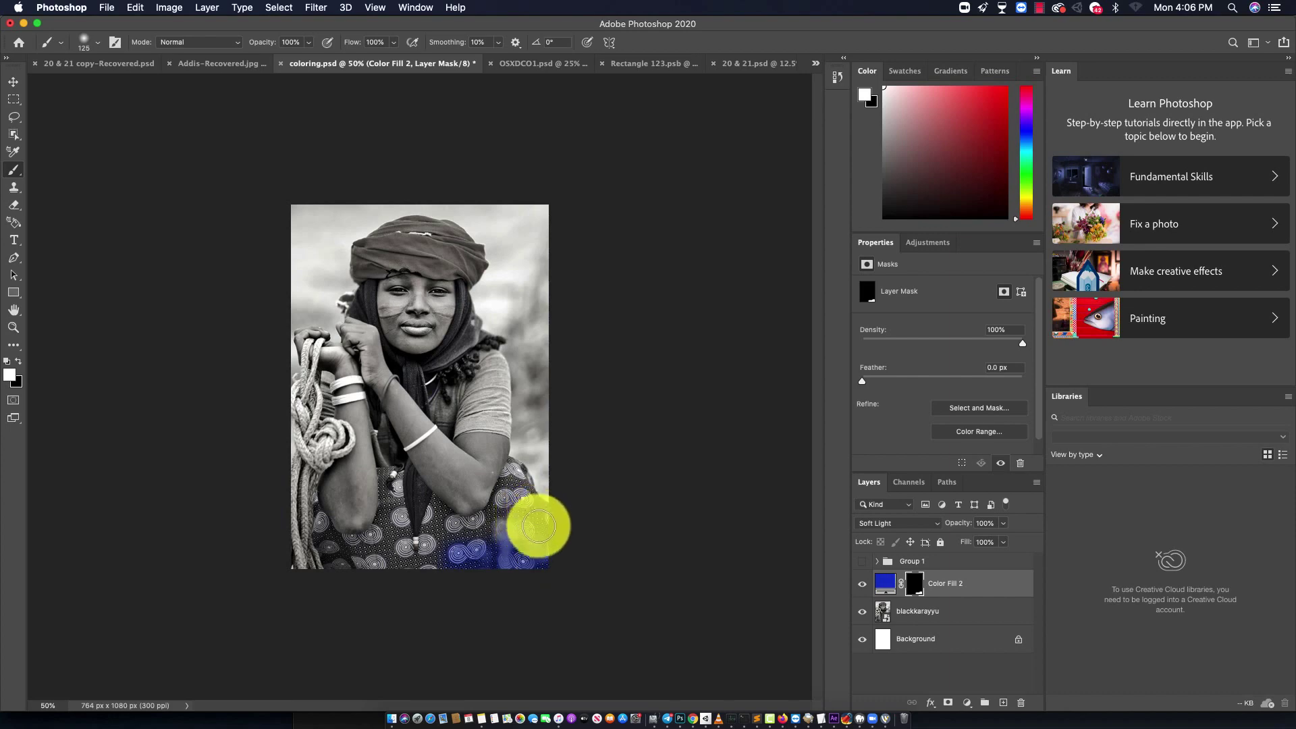
pyautogui.press('super+1')
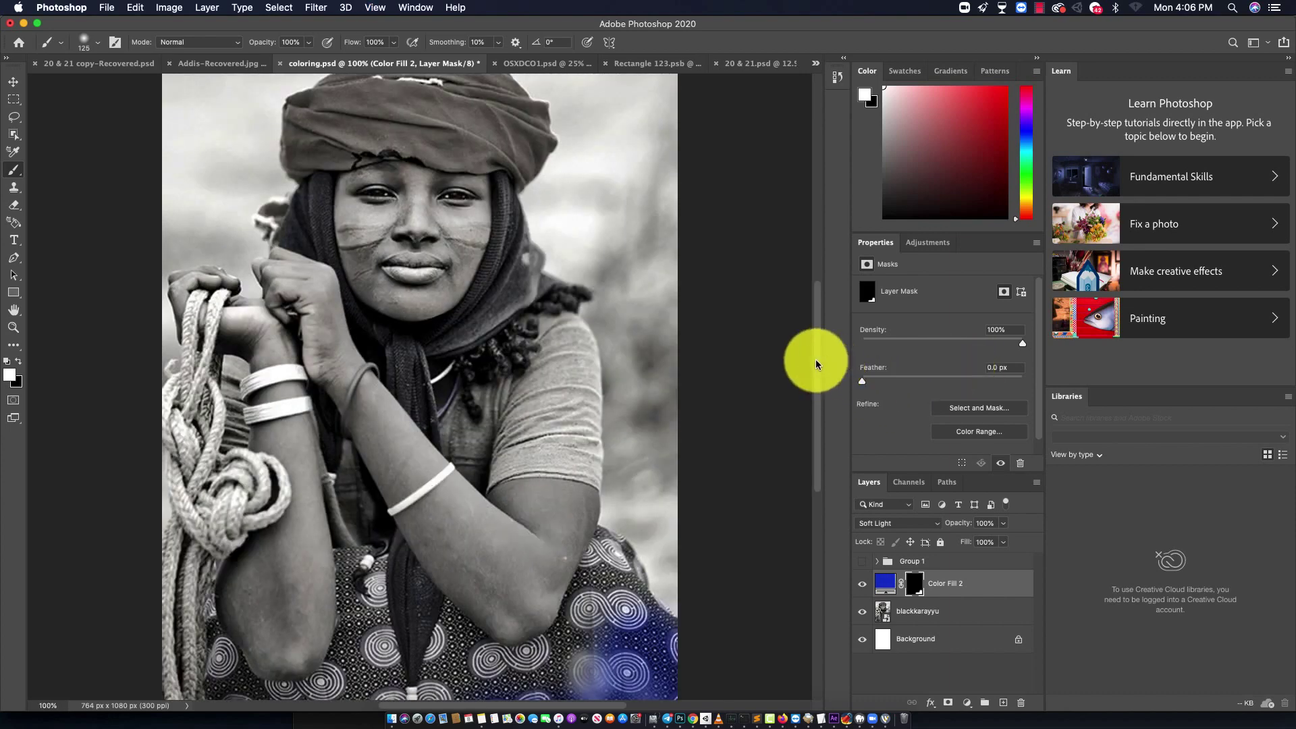
pyautogui.moveTo(815, 365); pyautogui.dragTo(812, 423)
pyautogui.moveTo(486, 547)
pyautogui.mouseDown()
pyautogui.moveTo(477, 530)
pyautogui.moveTo(310, 564)
pyautogui.moveTo(414, 521)
pyautogui.moveTo(471, 535)
pyautogui.moveTo(630, 468)
pyautogui.moveTo(623, 483)
pyautogui.moveTo(610, 371)
pyautogui.moveTo(632, 409)
pyautogui.moveTo(608, 376)
pyautogui.moveTo(559, 487)
pyautogui.mouseUp()
pyautogui.press('[')
pyautogui.press('[')
pyautogui.press('[')
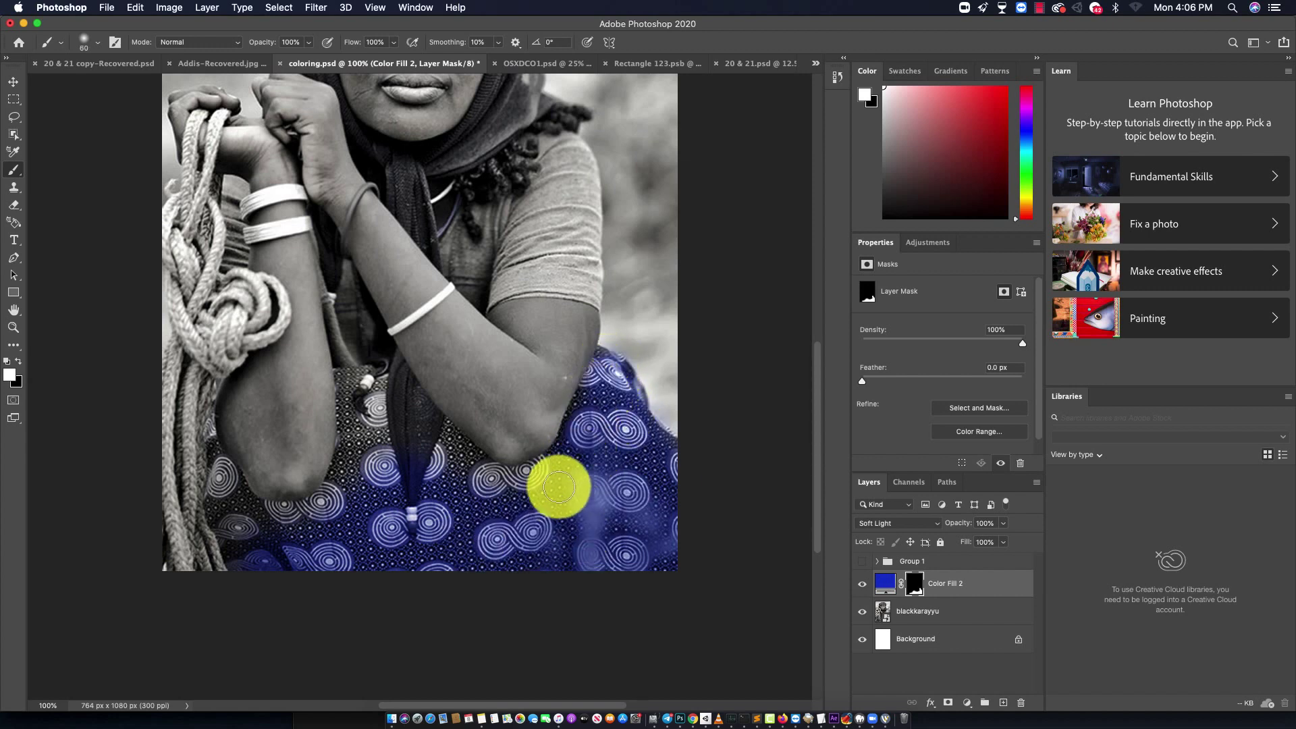
pyautogui.press('[')
pyautogui.press('[')
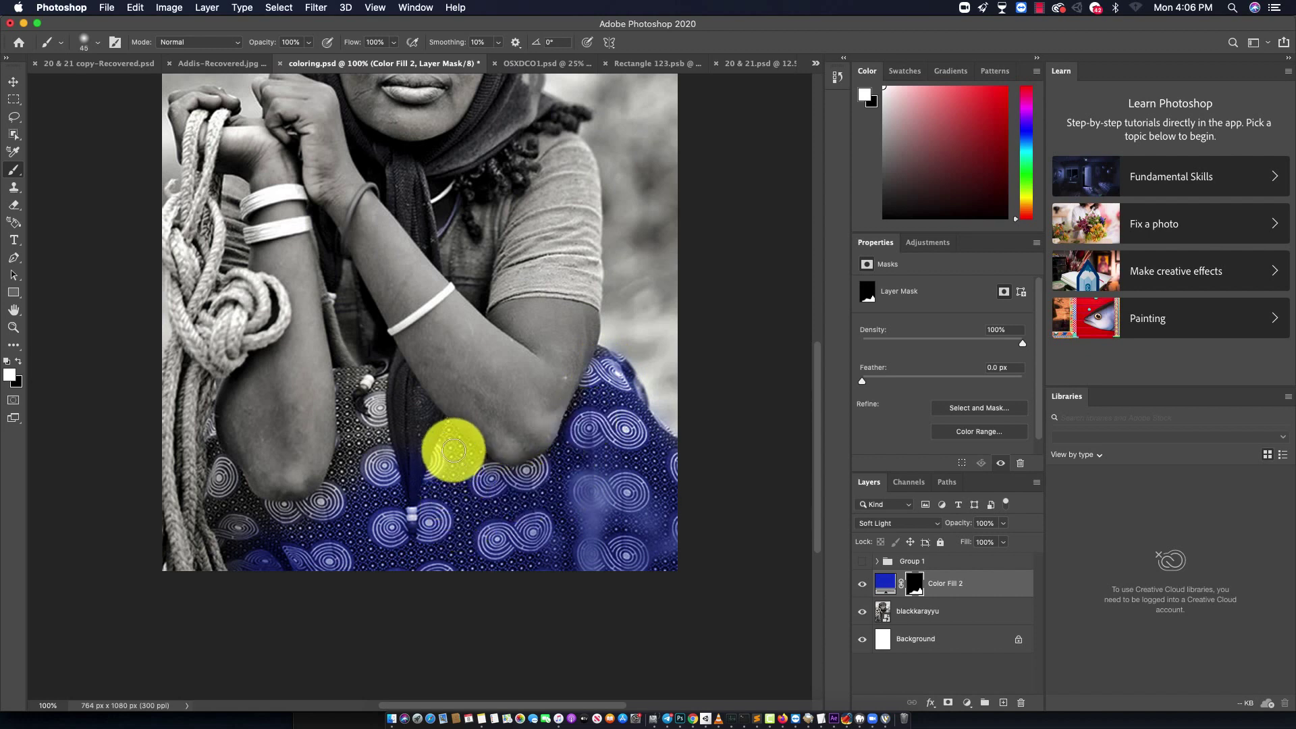
pyautogui.moveTo(454, 450)
pyautogui.mouseDown()
pyautogui.moveTo(493, 471)
pyautogui.moveTo(446, 434)
pyautogui.moveTo(372, 446)
pyautogui.moveTo(352, 376)
pyautogui.moveTo(344, 451)
pyautogui.moveTo(316, 510)
pyautogui.moveTo(237, 541)
pyautogui.moveTo(220, 483)
pyautogui.moveTo(244, 515)
pyautogui.moveTo(289, 515)
pyautogui.moveTo(249, 500)
pyautogui.moveTo(385, 378)
pyautogui.moveTo(380, 443)
pyautogui.moveTo(414, 434)
pyautogui.moveTo(416, 405)
pyautogui.moveTo(406, 524)
pyautogui.mouseUp()
# Paint the blue tint onto the wrist bangle and across the dress top.
pyautogui.press('[')
pyautogui.press('[')
pyautogui.press(']')
pyautogui.press(']')
pyautogui.press(']')
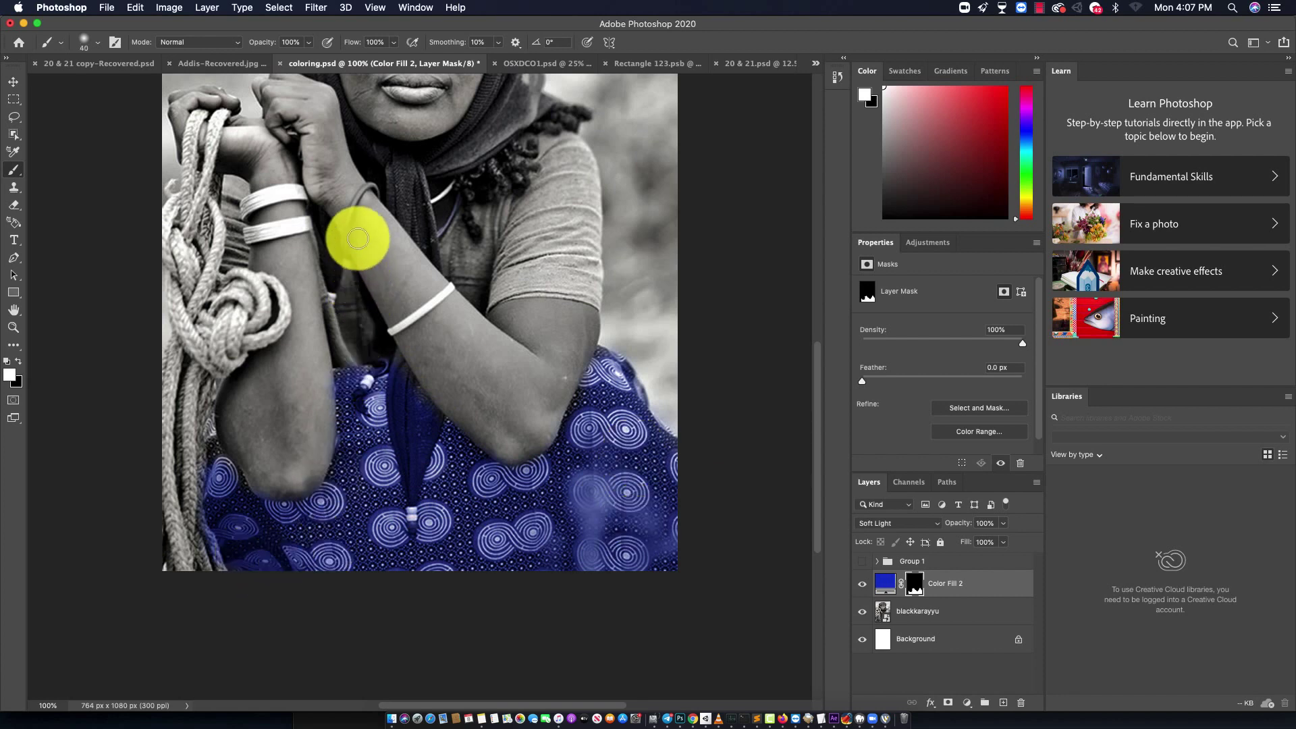
pyautogui.press('[')
pyautogui.press('[')
pyautogui.press('[')
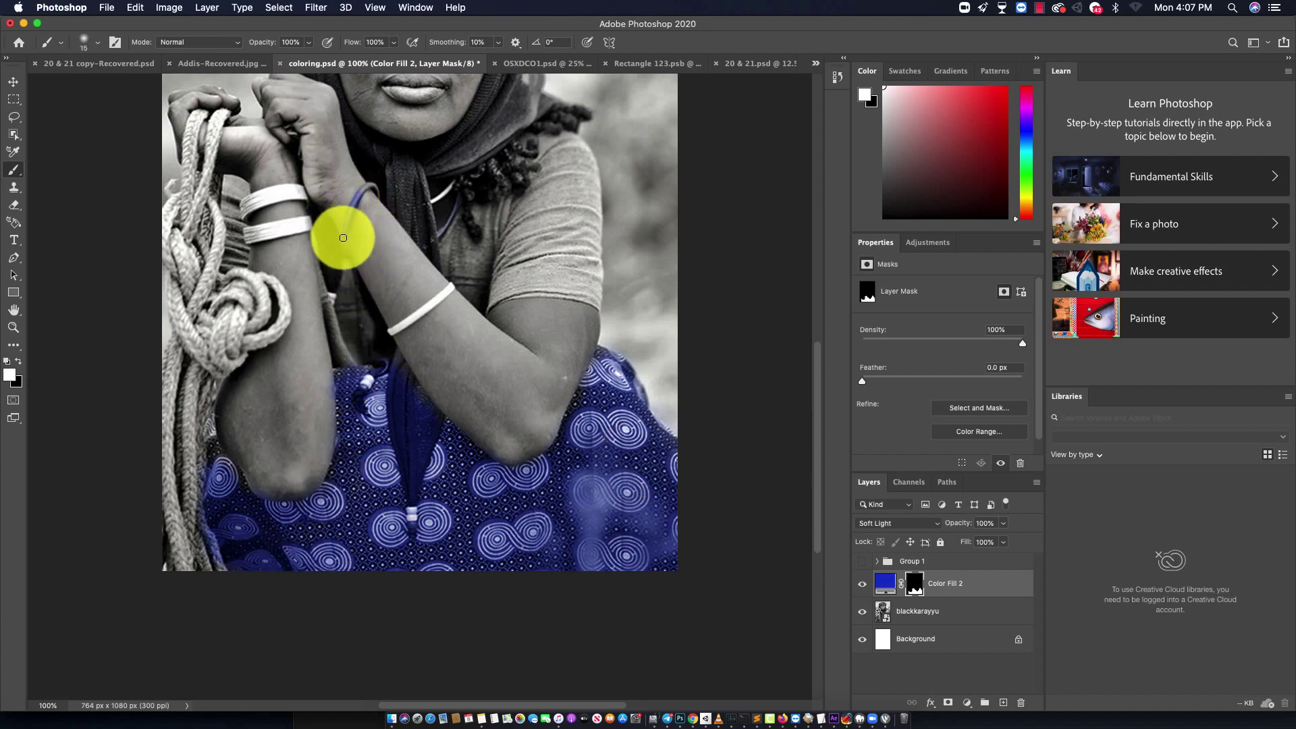
pyautogui.moveTo(342, 245)
pyautogui.mouseDown()
pyautogui.moveTo(376, 185)
pyautogui.moveTo(353, 208)
pyautogui.mouseUp()
pyautogui.press(']')
pyautogui.press(']')
pyautogui.press(']')
pyautogui.moveTo(393, 373)
pyautogui.mouseDown()
pyautogui.moveTo(416, 407)
pyautogui.moveTo(352, 455)
pyautogui.moveTo(430, 443)
pyautogui.mouseUp()
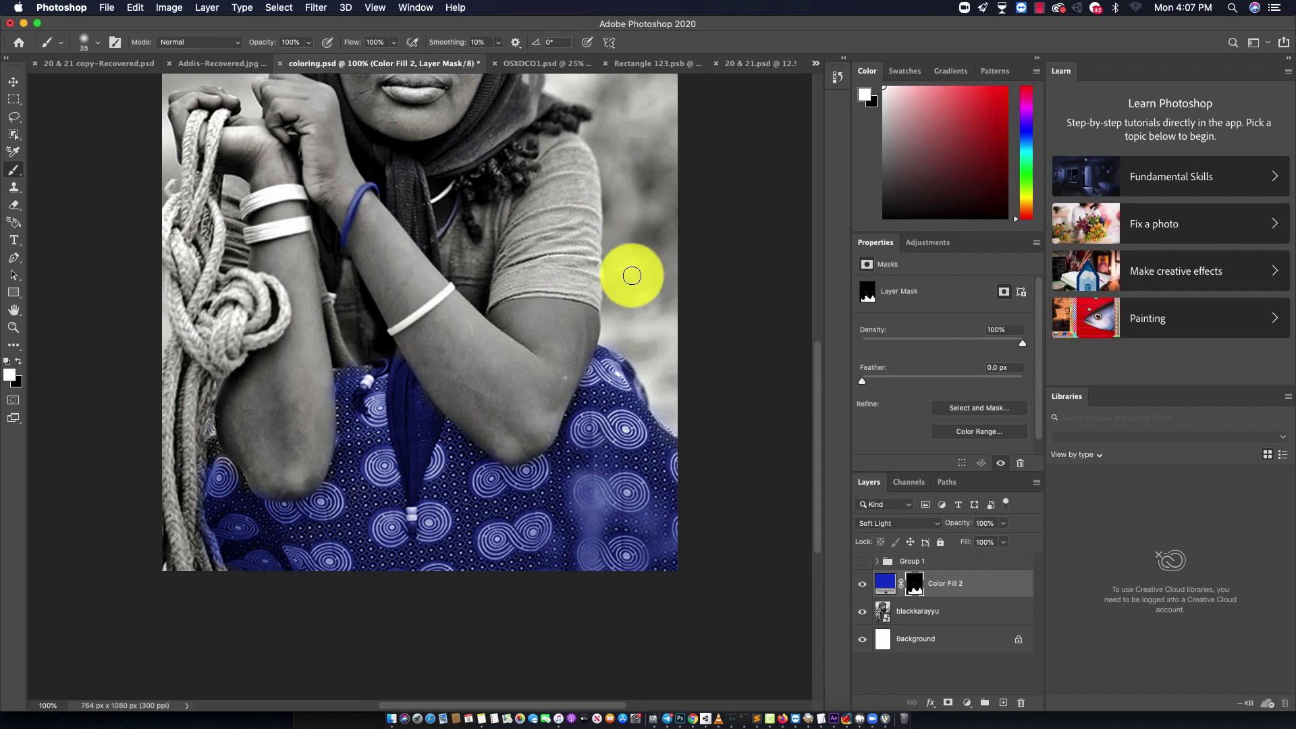
pyautogui.scroll(2, 816, 372)
pyautogui.scroll(1, 818, 370)
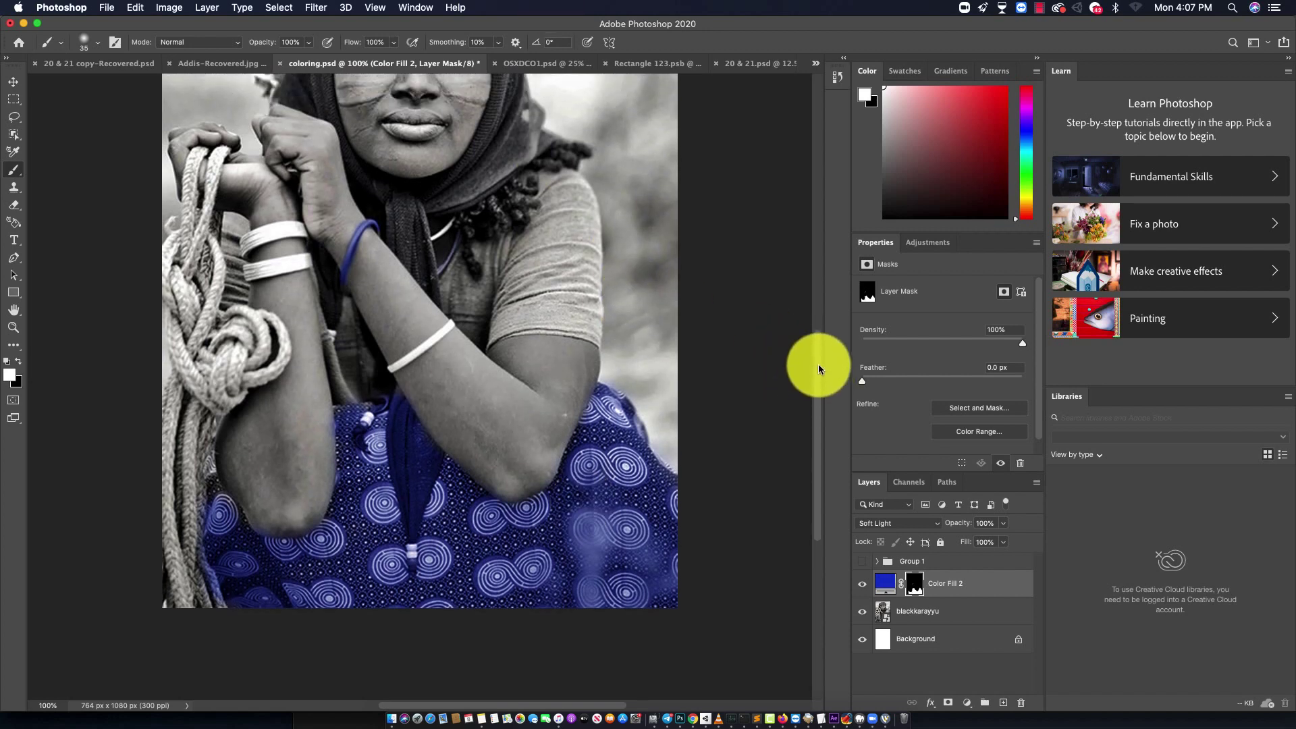
pyautogui.scroll(4, 818, 368)
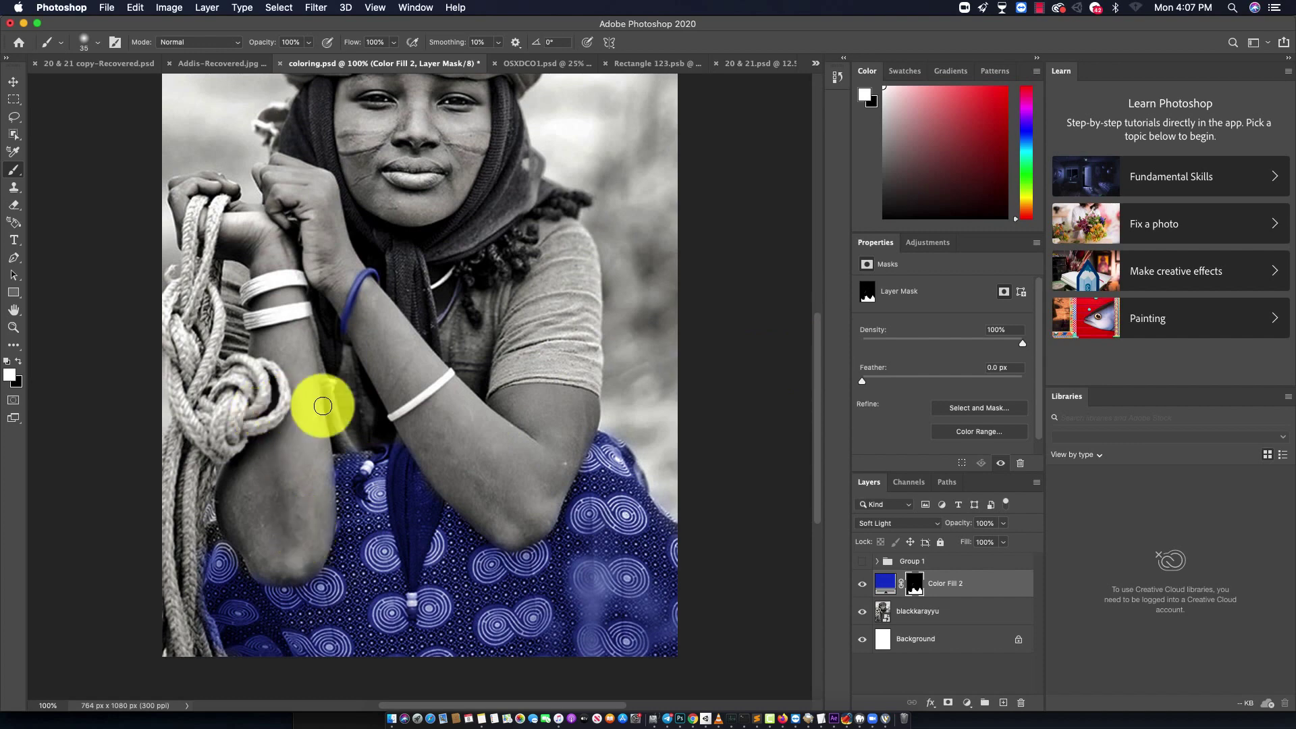
# Add a brown (#a85809) Soft Light Solid Color fill layer with a black mask.
pyautogui.click(967, 702)
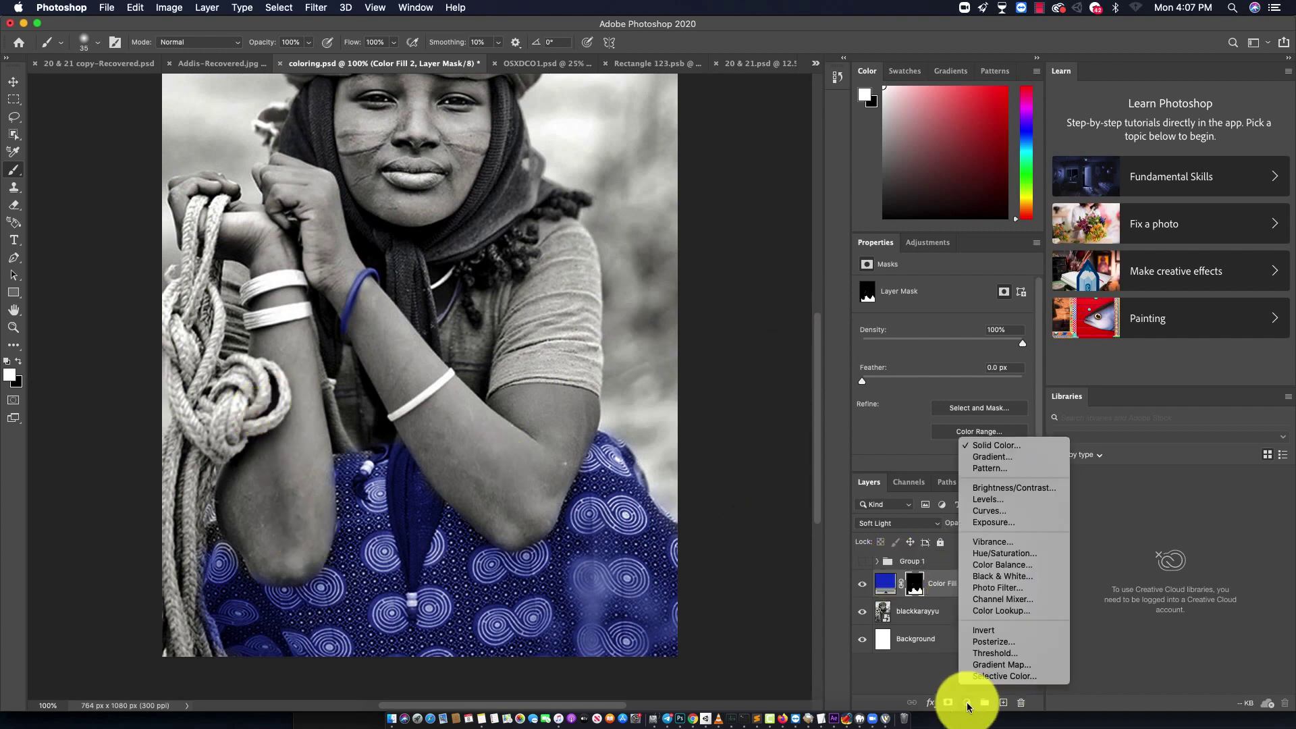
pyautogui.click(993, 447)
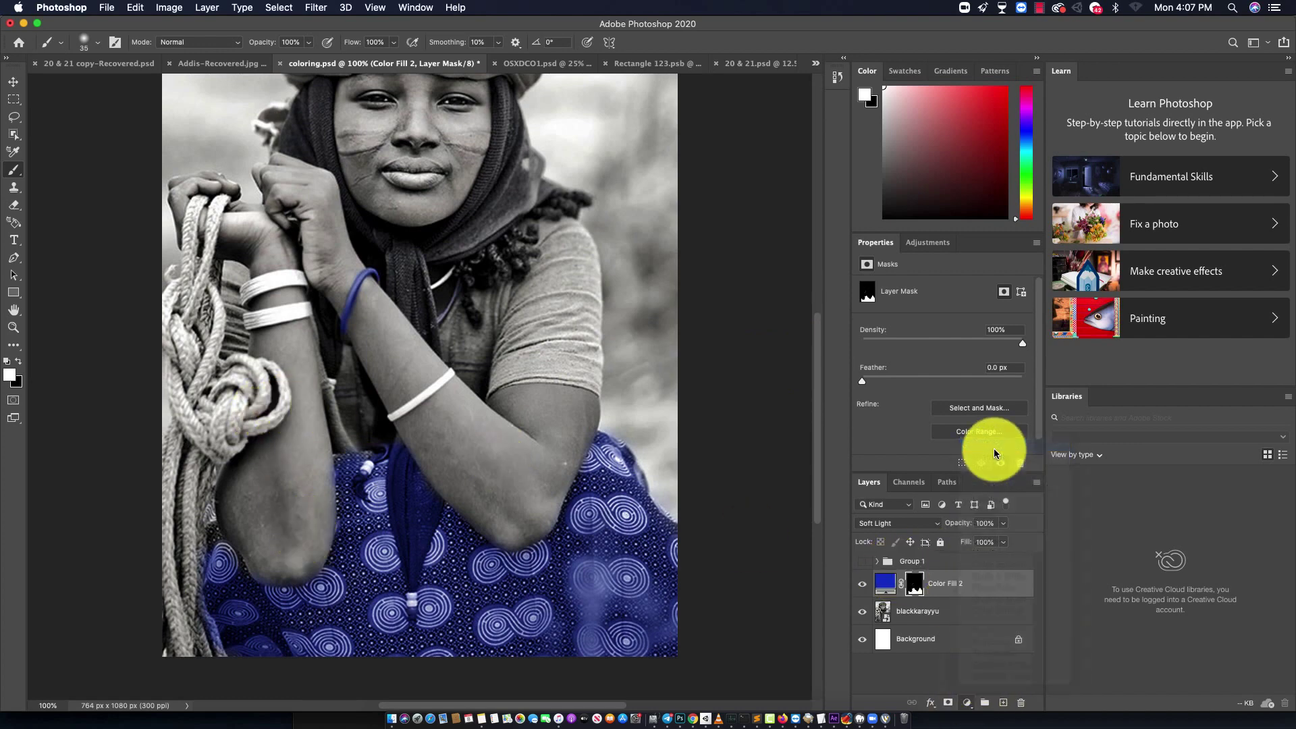
pyautogui.moveTo(830, 301); pyautogui.dragTo(831, 297)
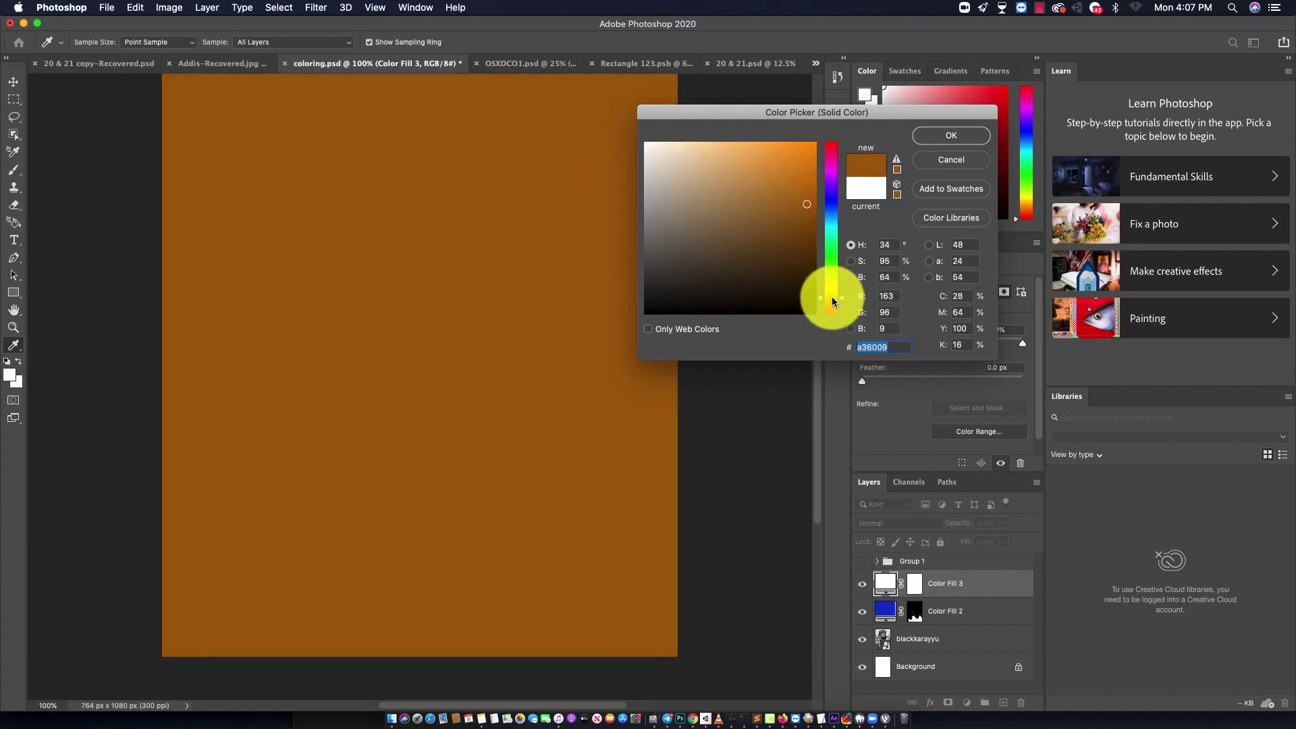
pyautogui.moveTo(832, 297); pyautogui.dragTo(832, 300)
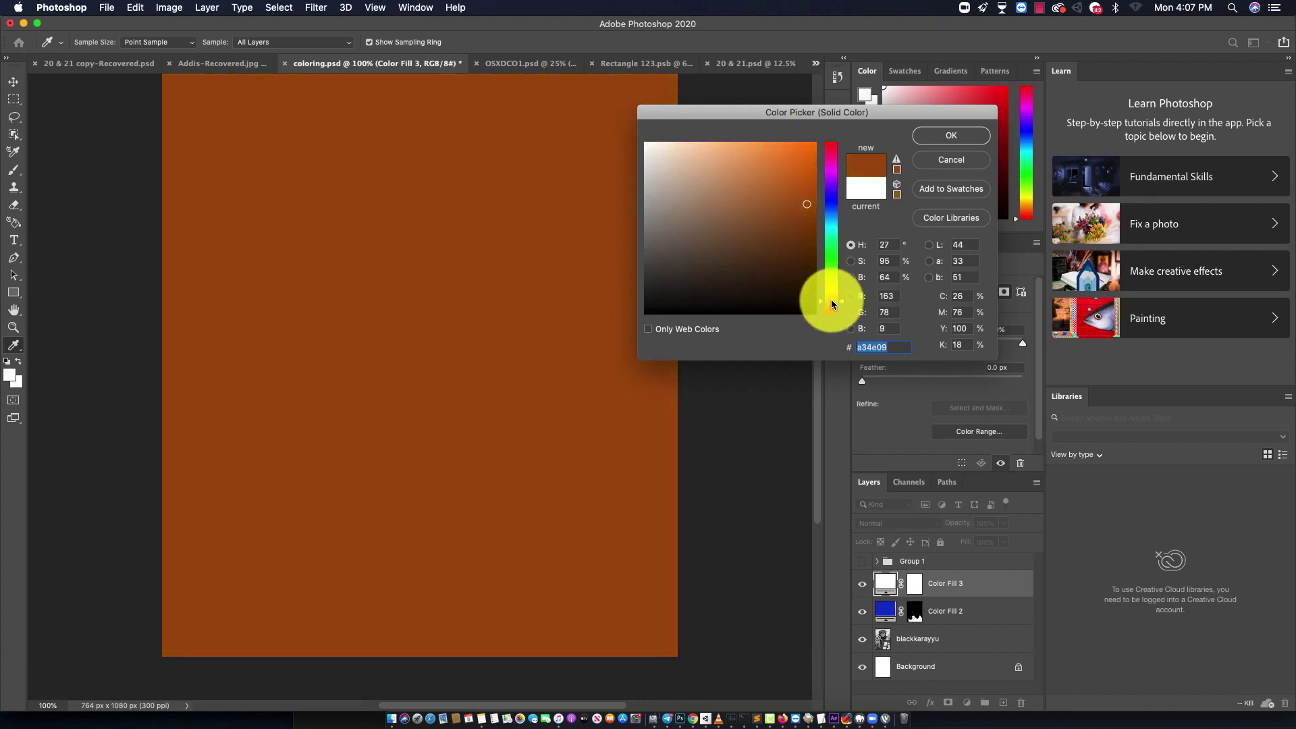
pyautogui.click(937, 136)
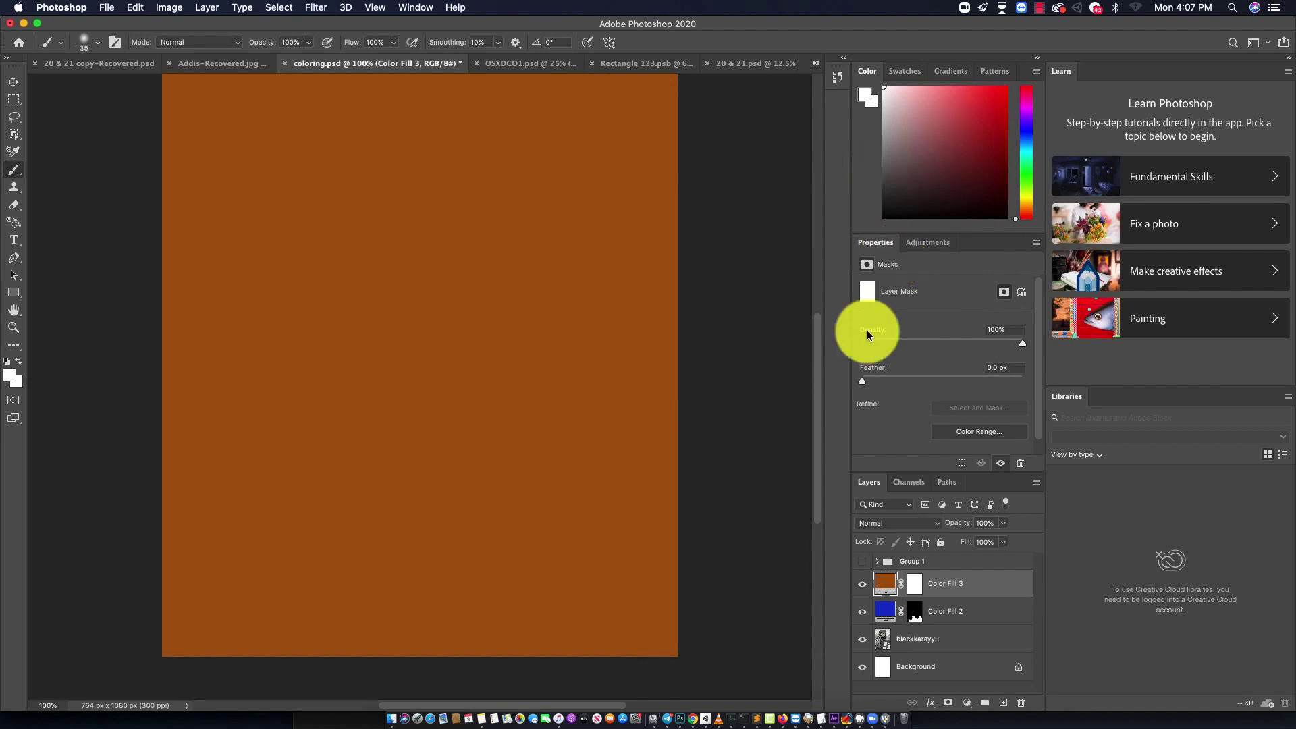
pyautogui.click(922, 524)
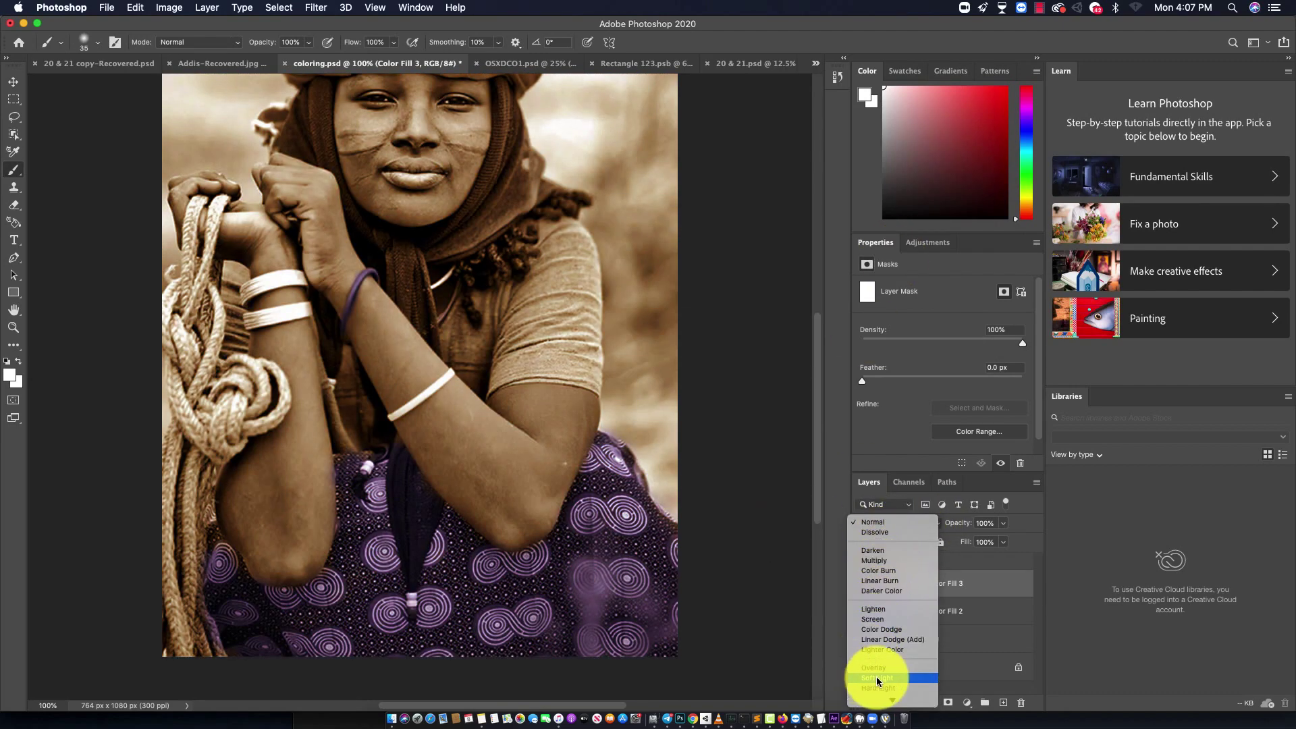
pyautogui.click(870, 677)
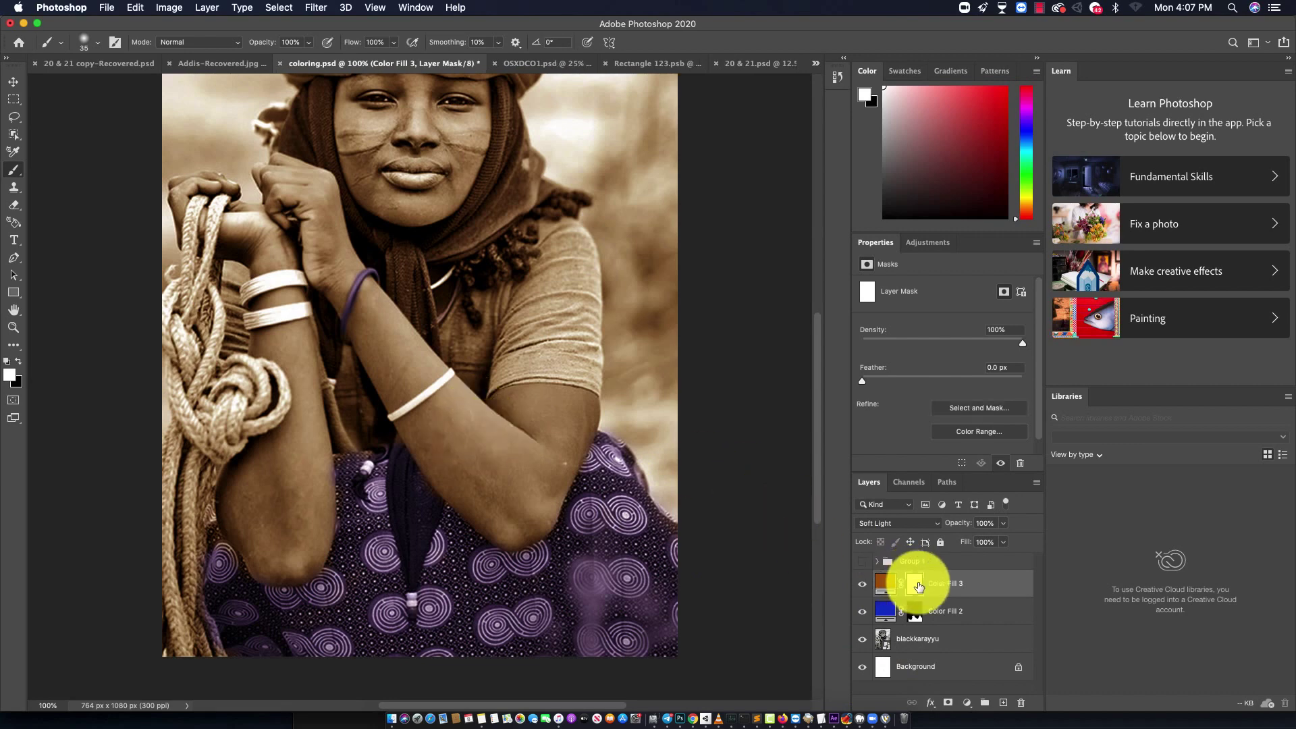
pyautogui.hotkey('ctrl', 'i')
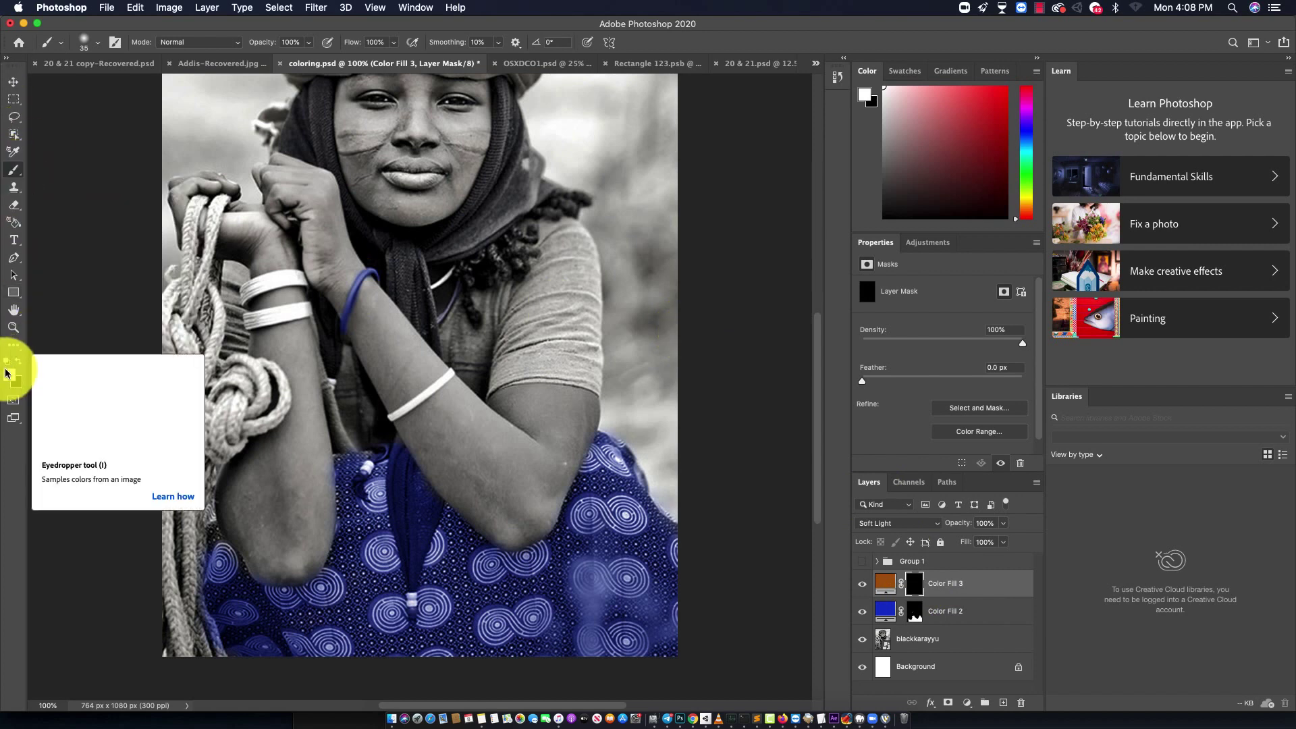
# Paint brown skin tone over the elbow, upper arm and forearm.
pyautogui.moveTo(535, 465)
pyautogui.mouseDown()
pyautogui.moveTo(480, 486)
pyautogui.moveTo(477, 469)
pyautogui.moveTo(497, 509)
pyautogui.moveTo(468, 500)
pyautogui.moveTo(549, 500)
pyautogui.moveTo(529, 531)
pyautogui.moveTo(536, 509)
pyautogui.moveTo(501, 458)
pyautogui.moveTo(521, 440)
pyautogui.moveTo(535, 467)
pyautogui.mouseUp()
pyautogui.press('[')
pyautogui.press('[')
pyautogui.press('[')
pyautogui.press('[')
pyautogui.press('[')
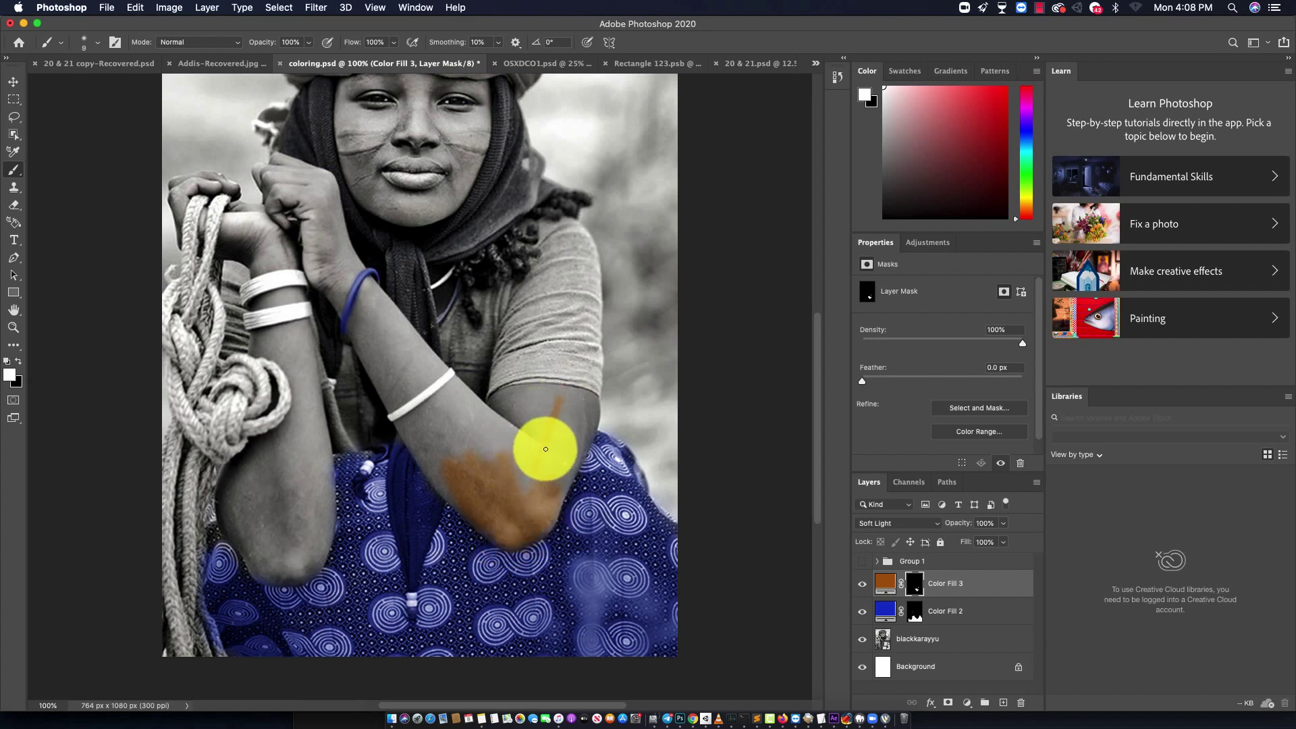
pyautogui.press(']')
pyautogui.press(']')
pyautogui.press(']')
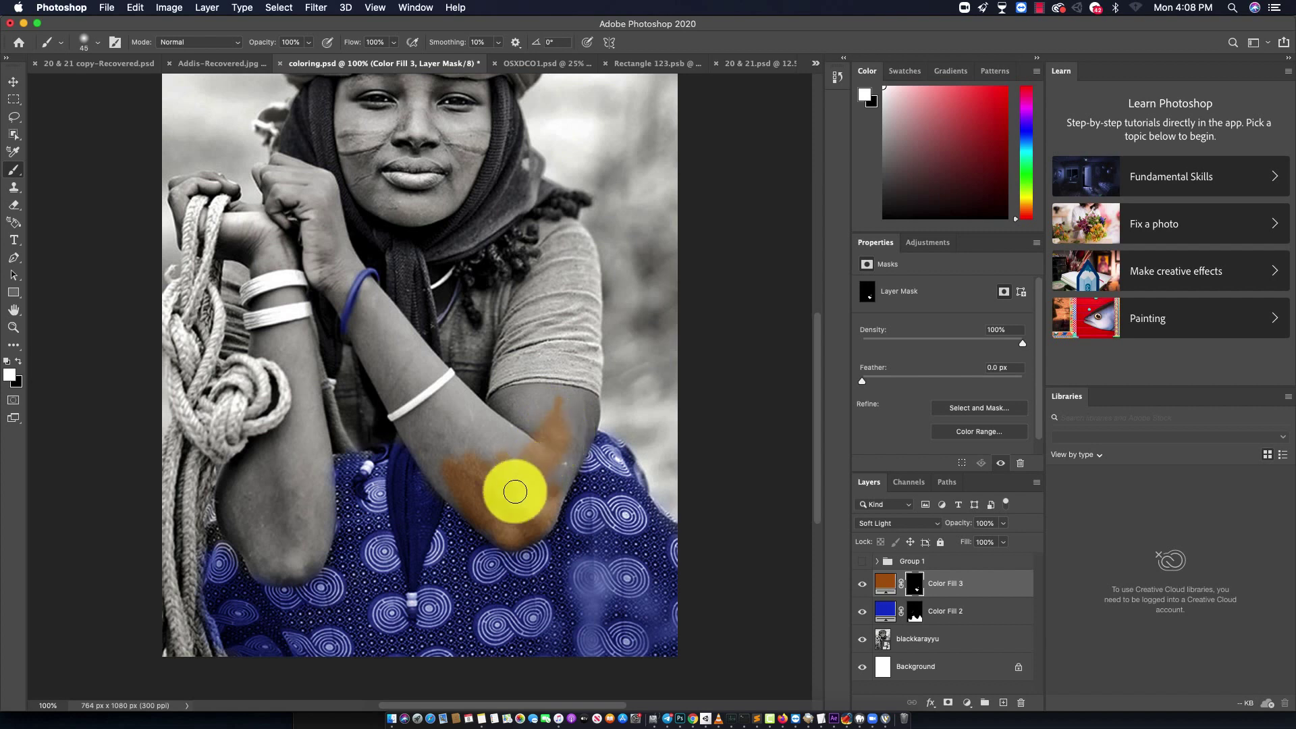
pyautogui.moveTo(512, 513)
pyautogui.mouseDown()
pyautogui.moveTo(572, 436)
pyautogui.moveTo(528, 403)
pyautogui.moveTo(564, 390)
pyautogui.moveTo(577, 433)
pyautogui.moveTo(556, 472)
pyautogui.moveTo(500, 452)
pyautogui.moveTo(494, 481)
pyautogui.moveTo(449, 443)
pyautogui.moveTo(483, 454)
pyautogui.moveTo(463, 472)
pyautogui.moveTo(526, 512)
pyautogui.moveTo(347, 301)
pyautogui.moveTo(427, 409)
pyautogui.moveTo(413, 433)
pyautogui.moveTo(426, 362)
pyautogui.moveTo(486, 422)
pyautogui.moveTo(347, 290)
pyautogui.moveTo(375, 298)
pyautogui.moveTo(408, 343)
pyautogui.moveTo(392, 399)
pyautogui.mouseUp()
pyautogui.press('[')
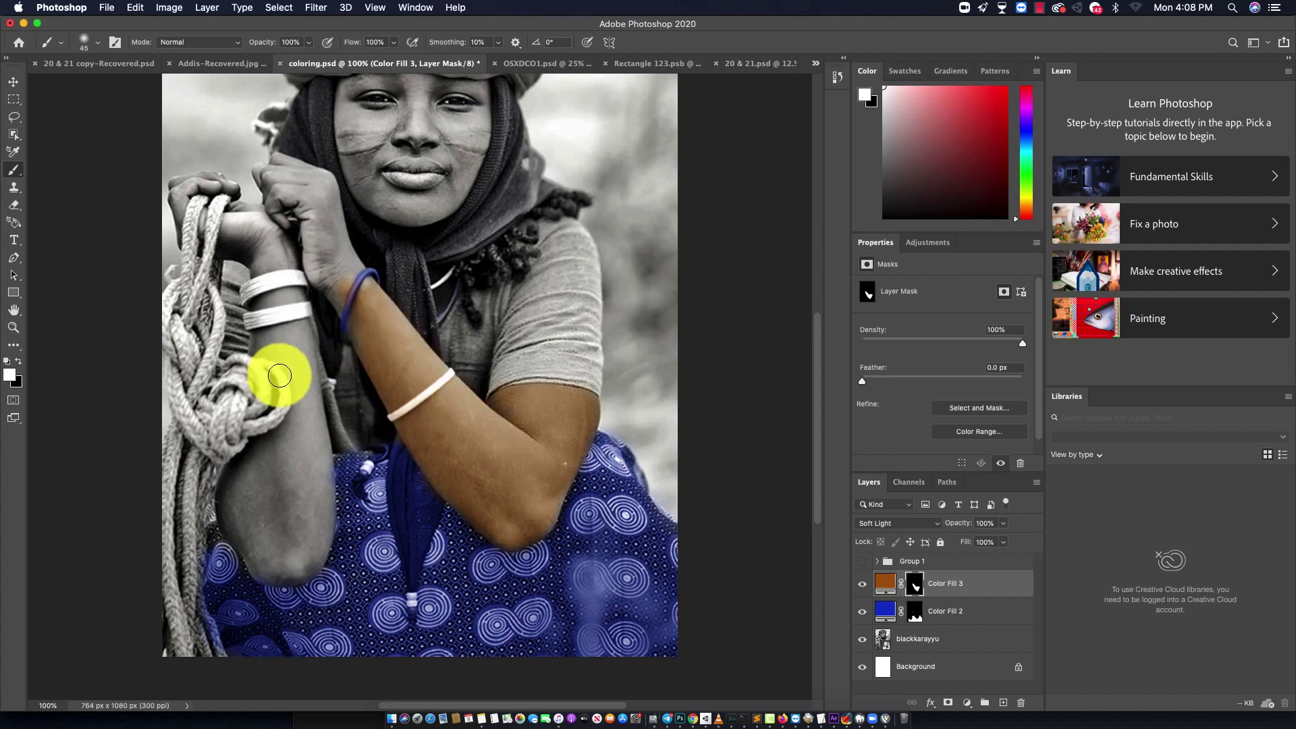
pyautogui.moveTo(279, 375)
pyautogui.mouseDown()
pyautogui.moveTo(284, 500)
pyautogui.moveTo(237, 485)
pyautogui.moveTo(232, 515)
pyautogui.moveTo(278, 544)
pyautogui.moveTo(272, 570)
pyautogui.moveTo(292, 524)
pyautogui.moveTo(297, 566)
pyautogui.moveTo(324, 492)
pyautogui.moveTo(310, 414)
pyautogui.moveTo(270, 457)
pyautogui.moveTo(313, 465)
pyautogui.moveTo(301, 396)
pyautogui.moveTo(262, 342)
pyautogui.moveTo(312, 413)
pyautogui.moveTo(271, 231)
pyautogui.moveTo(289, 306)
pyautogui.moveTo(268, 297)
pyautogui.moveTo(292, 249)
pyautogui.moveTo(326, 253)
pyautogui.moveTo(327, 220)
pyautogui.moveTo(289, 174)
pyautogui.moveTo(277, 196)
pyautogui.moveTo(274, 172)
pyautogui.moveTo(324, 165)
pyautogui.moveTo(332, 263)
pyautogui.moveTo(292, 252)
pyautogui.moveTo(314, 281)
pyautogui.moveTo(208, 180)
pyautogui.moveTo(173, 197)
pyautogui.moveTo(281, 217)
pyautogui.moveTo(266, 255)
pyautogui.moveTo(382, 191)
pyautogui.mouseUp()
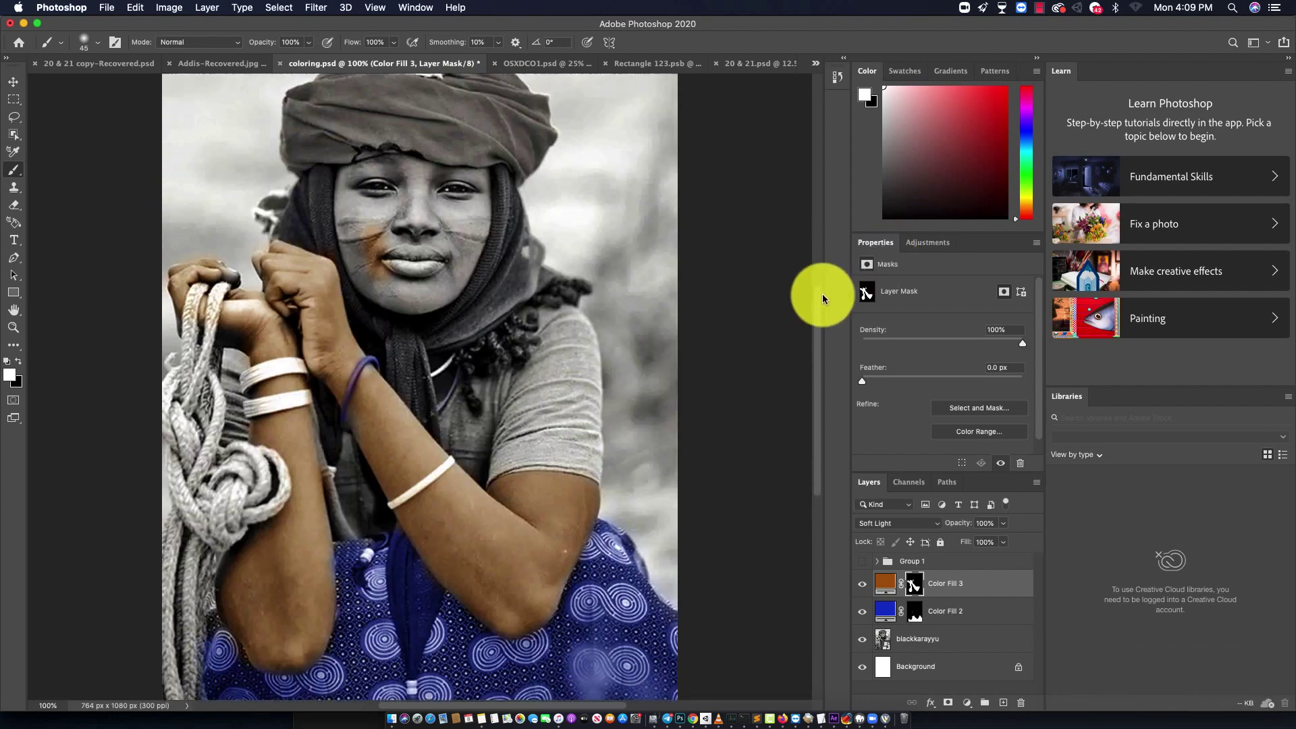
# Paint brown skin tone across the forehead, cheek and face.
pyautogui.scroll(5, 634, 291)
pyautogui.moveTo(448, 293)
pyautogui.mouseDown()
pyautogui.moveTo(375, 297)
pyautogui.moveTo(355, 264)
pyautogui.moveTo(390, 252)
pyautogui.moveTo(347, 269)
pyautogui.moveTo(355, 348)
pyautogui.moveTo(414, 350)
pyautogui.moveTo(413, 243)
pyautogui.moveTo(453, 268)
pyautogui.moveTo(448, 342)
pyautogui.moveTo(457, 269)
pyautogui.moveTo(376, 293)
pyautogui.moveTo(443, 362)
pyautogui.moveTo(376, 373)
pyautogui.moveTo(471, 327)
pyautogui.moveTo(371, 437)
pyautogui.moveTo(353, 488)
pyautogui.moveTo(360, 506)
pyautogui.moveTo(391, 503)
pyautogui.moveTo(289, 506)
pyautogui.moveTo(228, 365)
pyautogui.moveTo(264, 387)
pyautogui.moveTo(112, 241)
pyautogui.mouseUp()
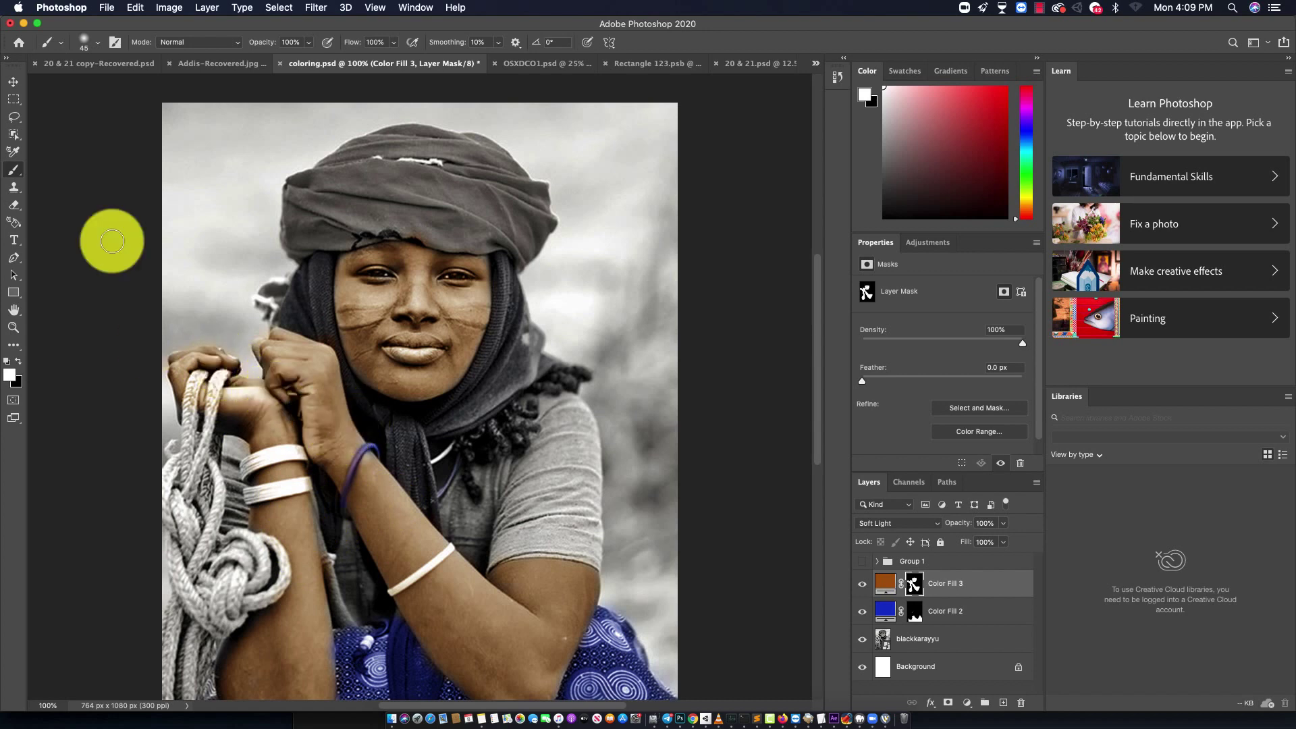
pyautogui.moveTo(93, 52)
pyautogui.mouseDown()
pyautogui.moveTo(303, 104)
pyautogui.moveTo(328, 317)
pyautogui.mouseUp()
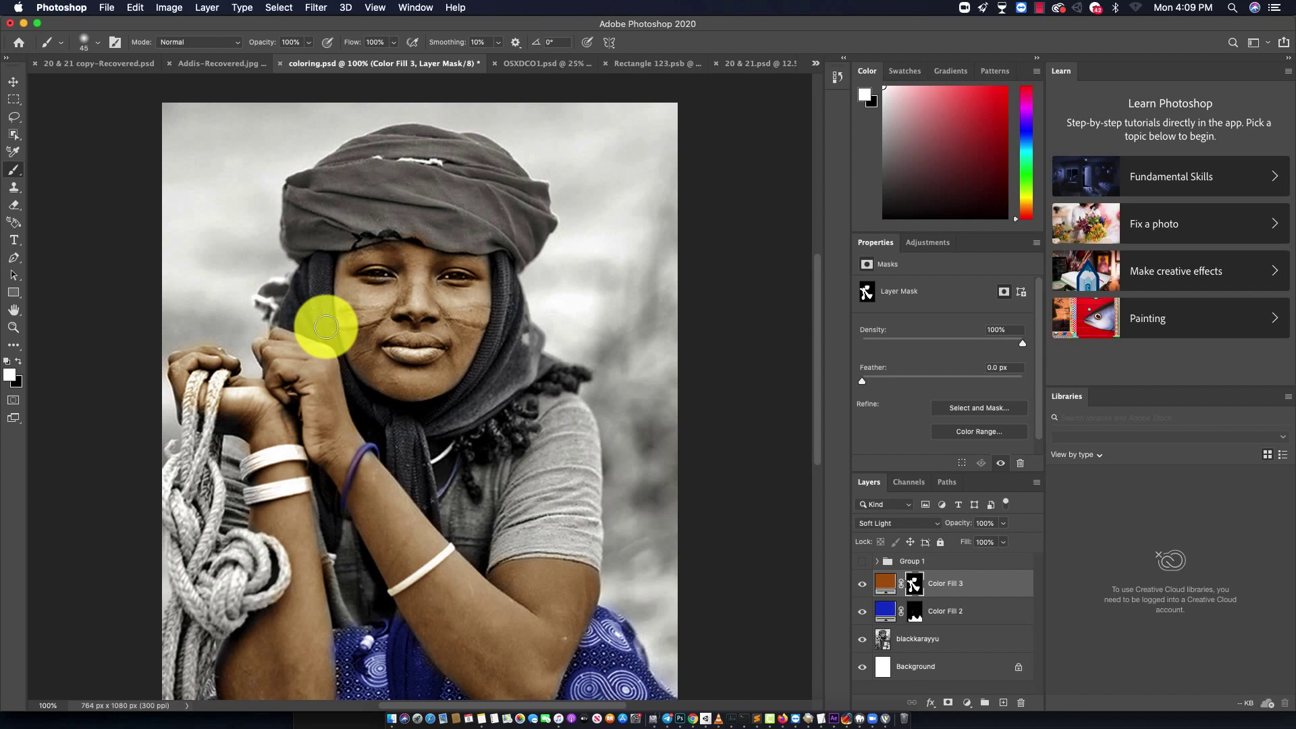
pyautogui.moveTo(326, 327)
pyautogui.mouseDown()
pyautogui.moveTo(41, 207)
pyautogui.moveTo(17, 368)
pyautogui.mouseUp()
# Paint black to remove the brown tint from the blue bangle and white bracelet, then zoom out.
pyautogui.click(19, 362)
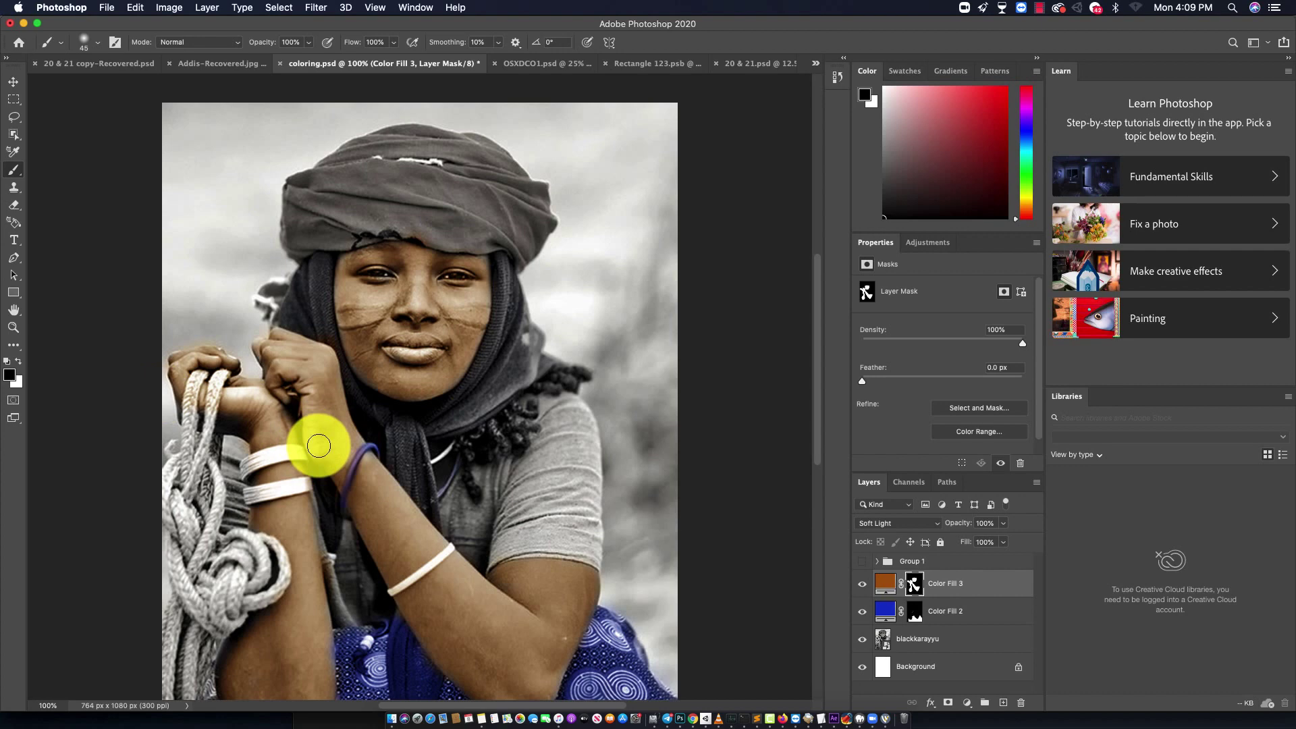
pyautogui.press('super+equal')
pyautogui.press('super+equal')
pyautogui.scroll(-5, 827, 324)
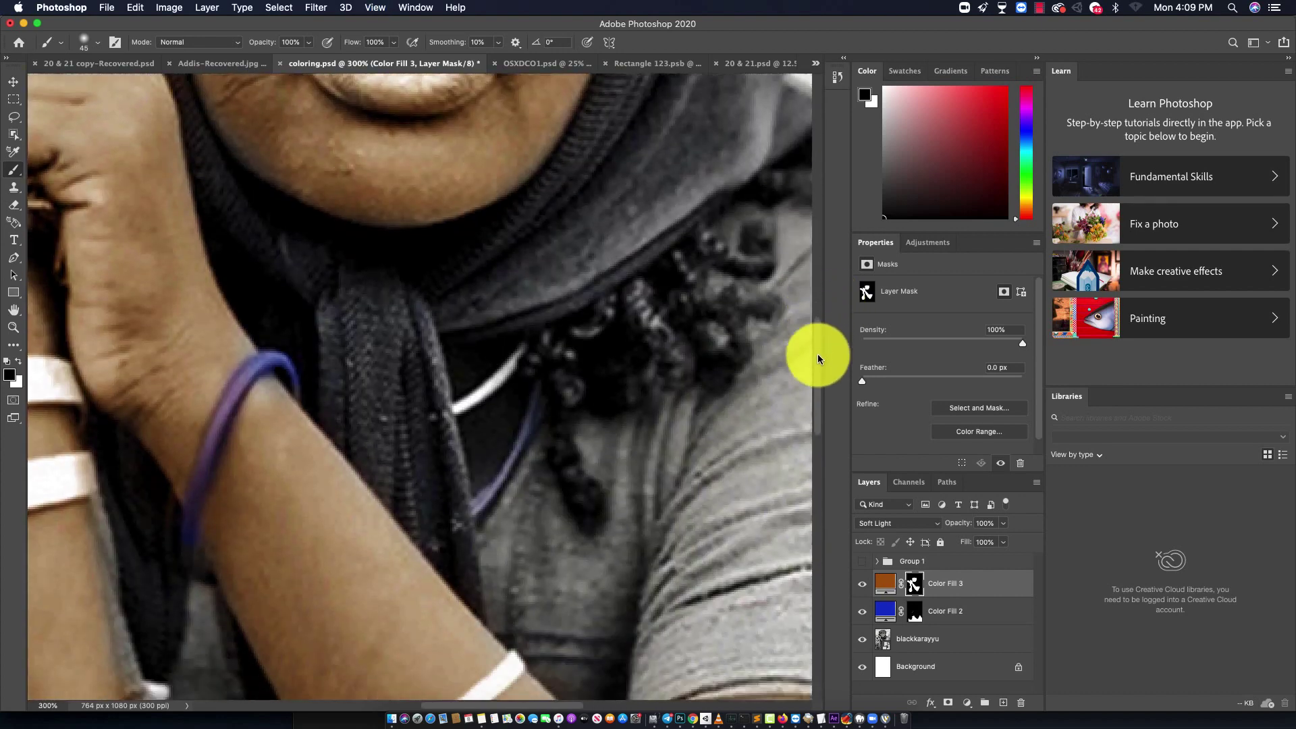
pyautogui.scroll(-2, 540, 358)
pyautogui.moveTo(222, 367)
pyautogui.mouseDown()
pyautogui.moveTo(244, 290)
pyautogui.moveTo(185, 423)
pyautogui.mouseUp()
pyautogui.press('[')
pyautogui.press('[')
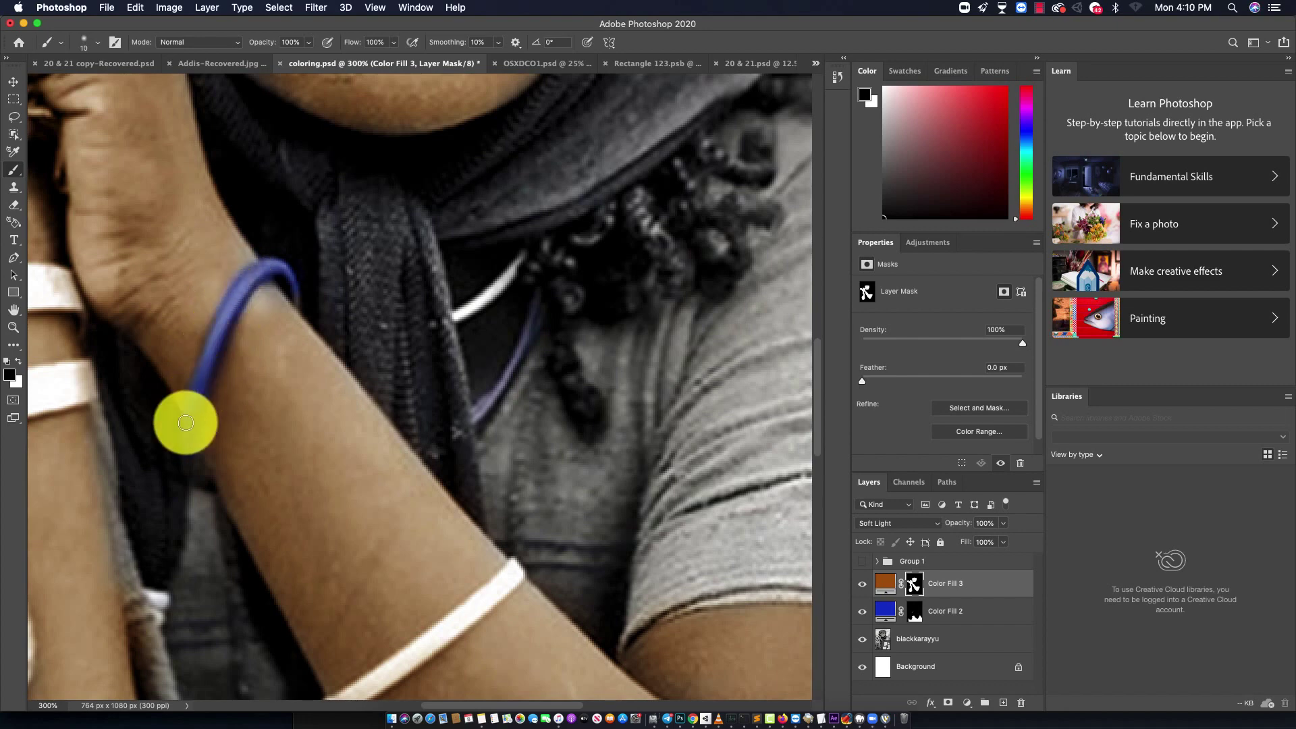
pyautogui.moveTo(422, 705); pyautogui.dragTo(353, 705)
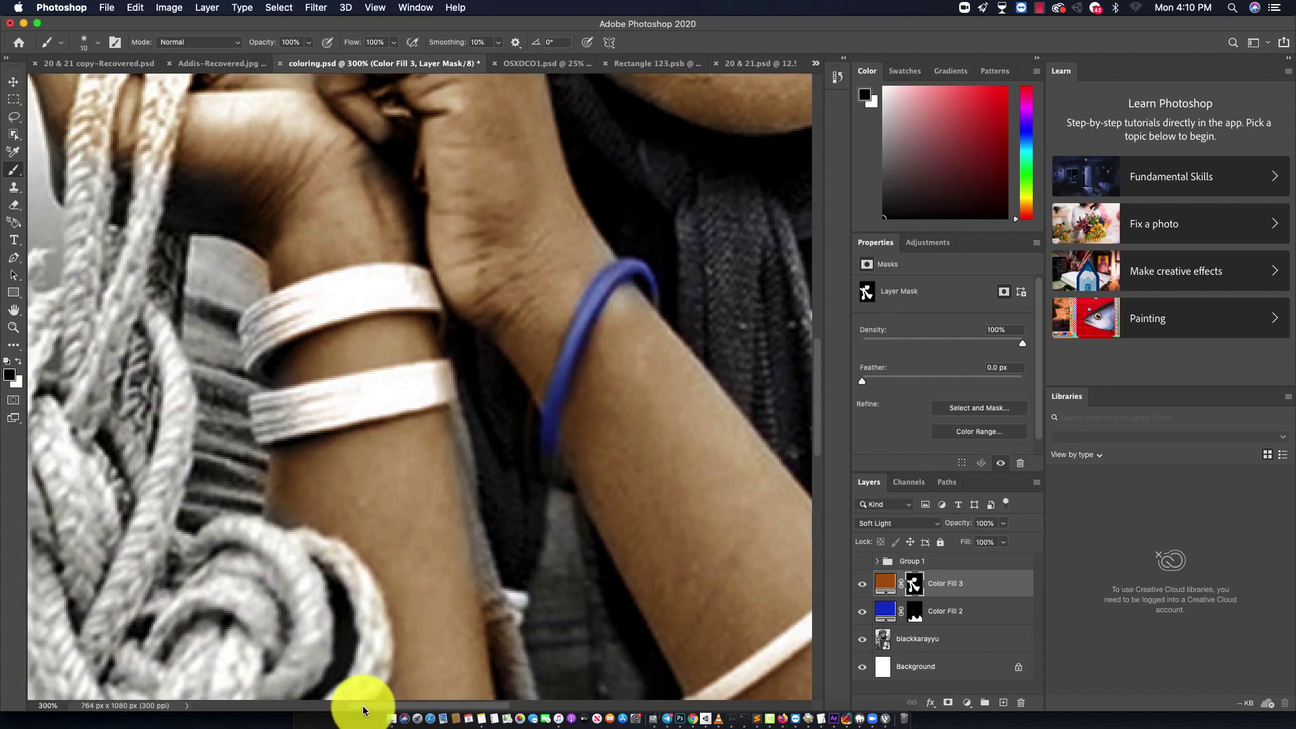
pyautogui.moveTo(275, 303)
pyautogui.mouseDown()
pyautogui.moveTo(377, 281)
pyautogui.moveTo(304, 362)
pyautogui.moveTo(333, 402)
pyautogui.moveTo(360, 406)
pyautogui.mouseUp()
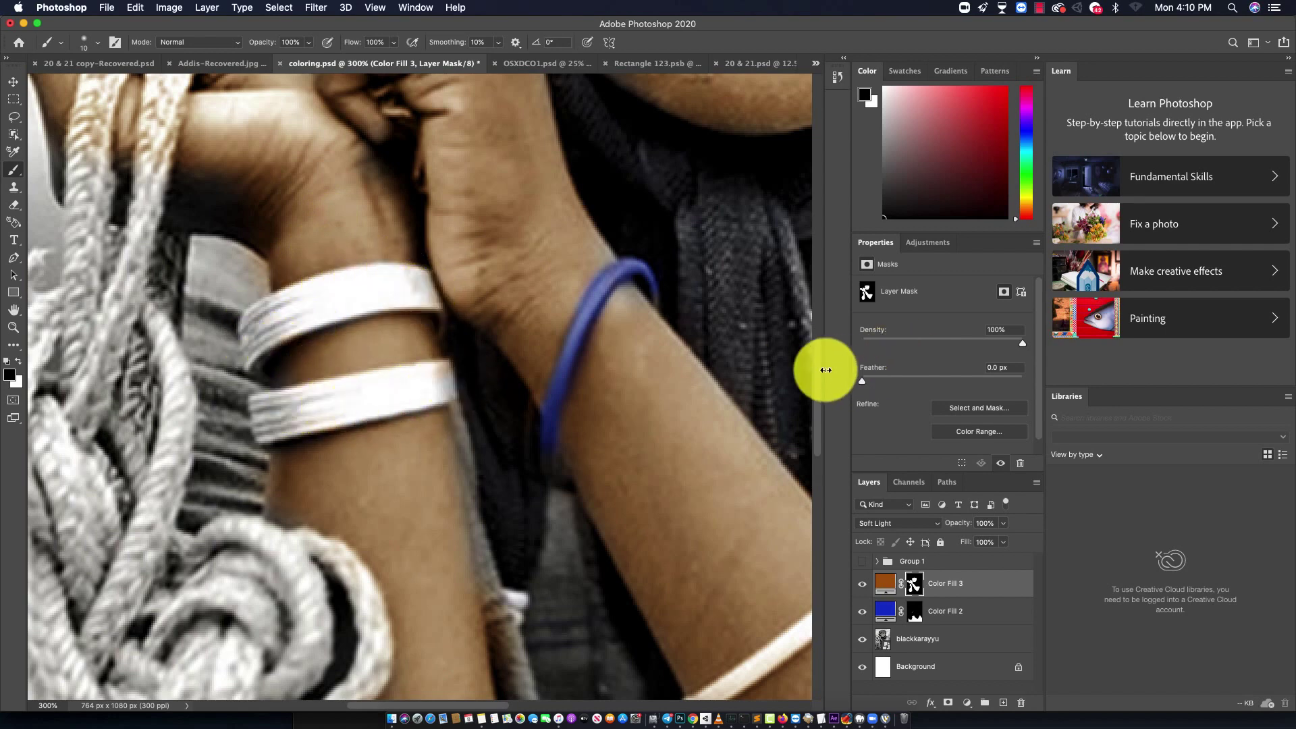
pyautogui.moveTo(818, 368); pyautogui.dragTo(792, 483)
pyautogui.scroll(5, 792, 483)
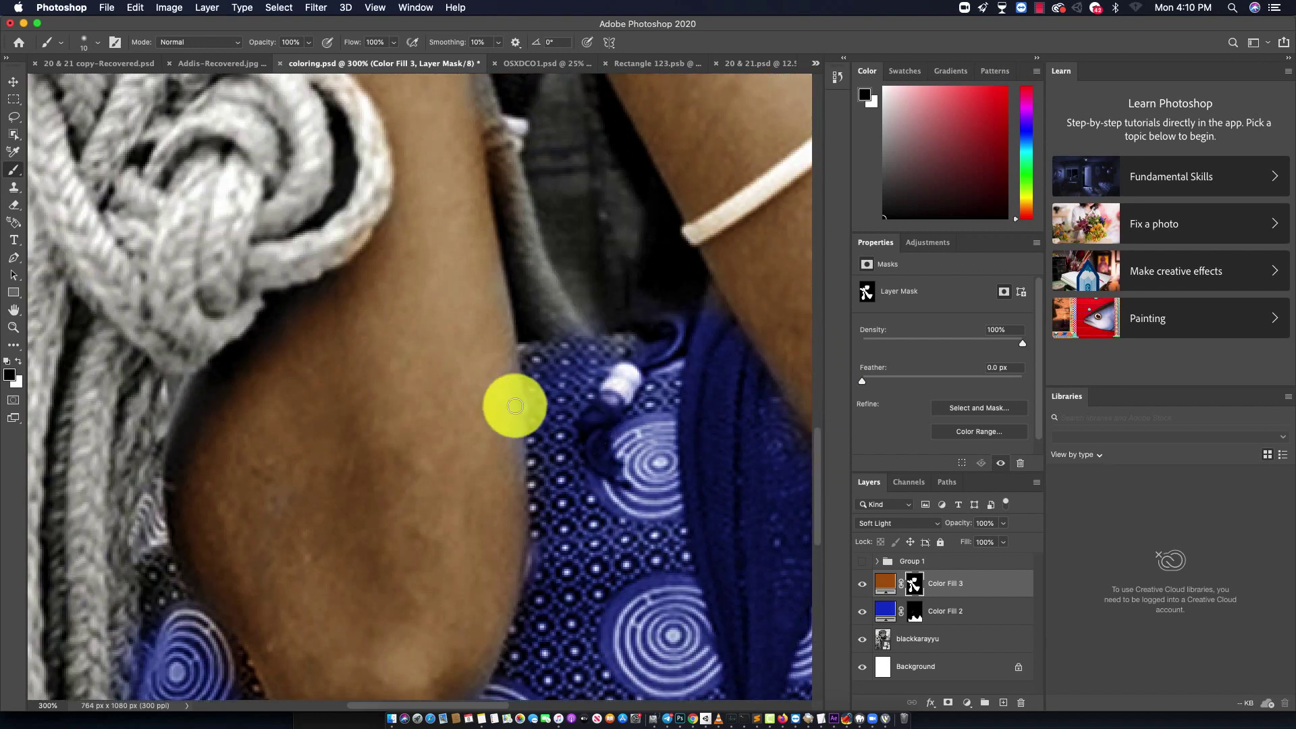
pyautogui.click(17, 363)
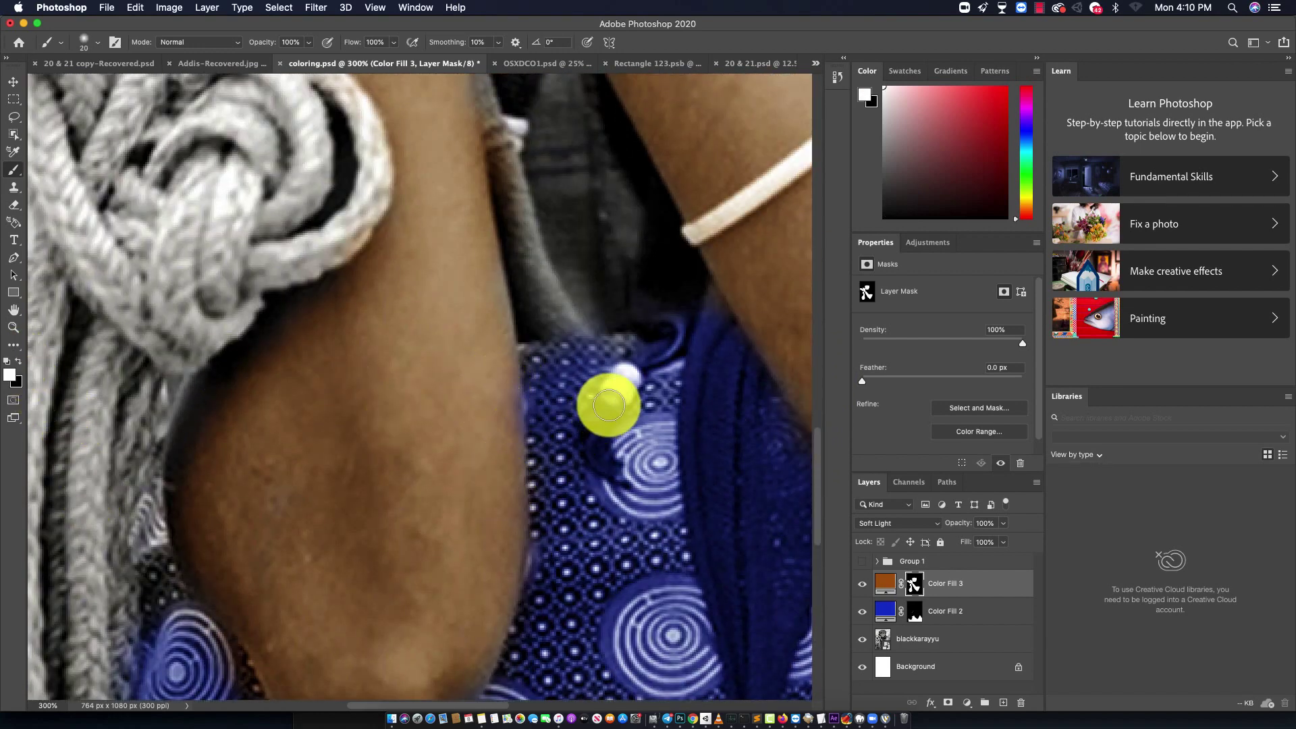
pyautogui.press('super+minus')
pyautogui.press('super+minus')
pyautogui.press('super+minus')
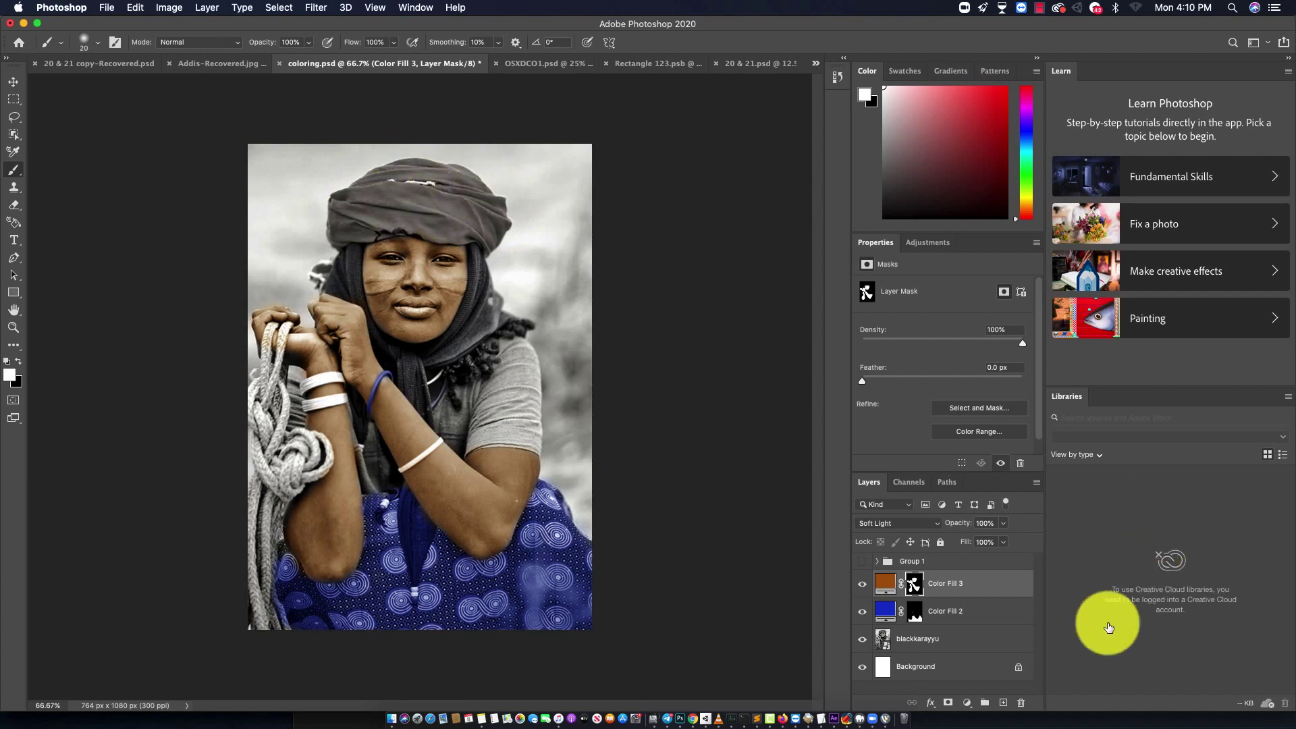
pyautogui.click(966, 703)
# Add a red Solid Color fill layer with an inverted black mask and Soft Light blending.
pyautogui.click(992, 445)
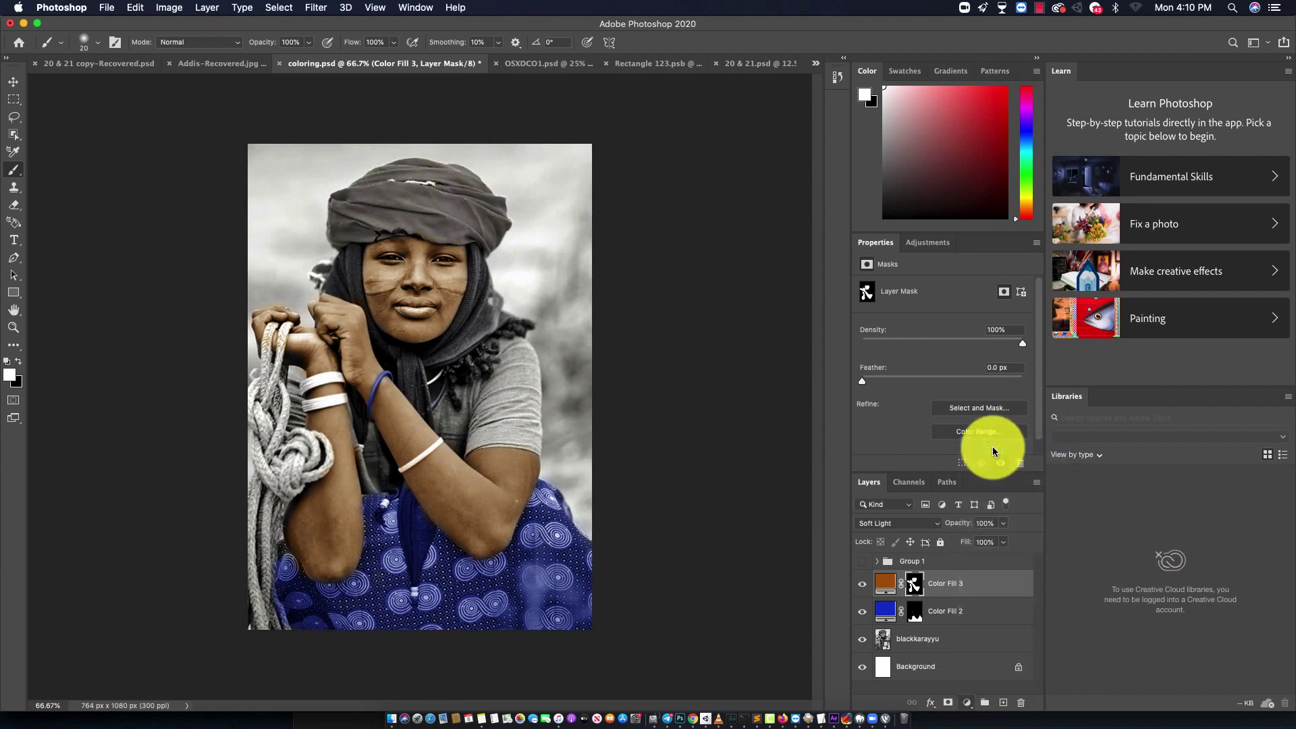
pyautogui.click(802, 156)
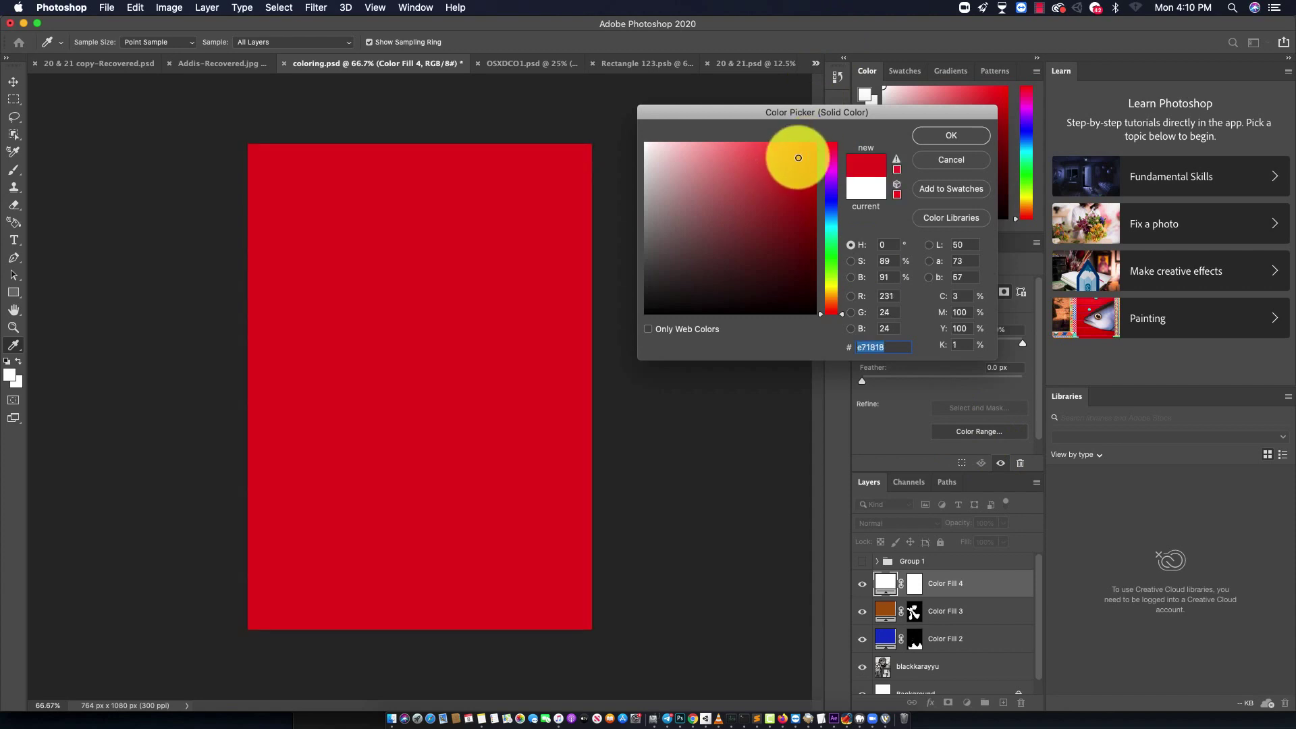
pyautogui.click(951, 135)
pyautogui.click(916, 584)
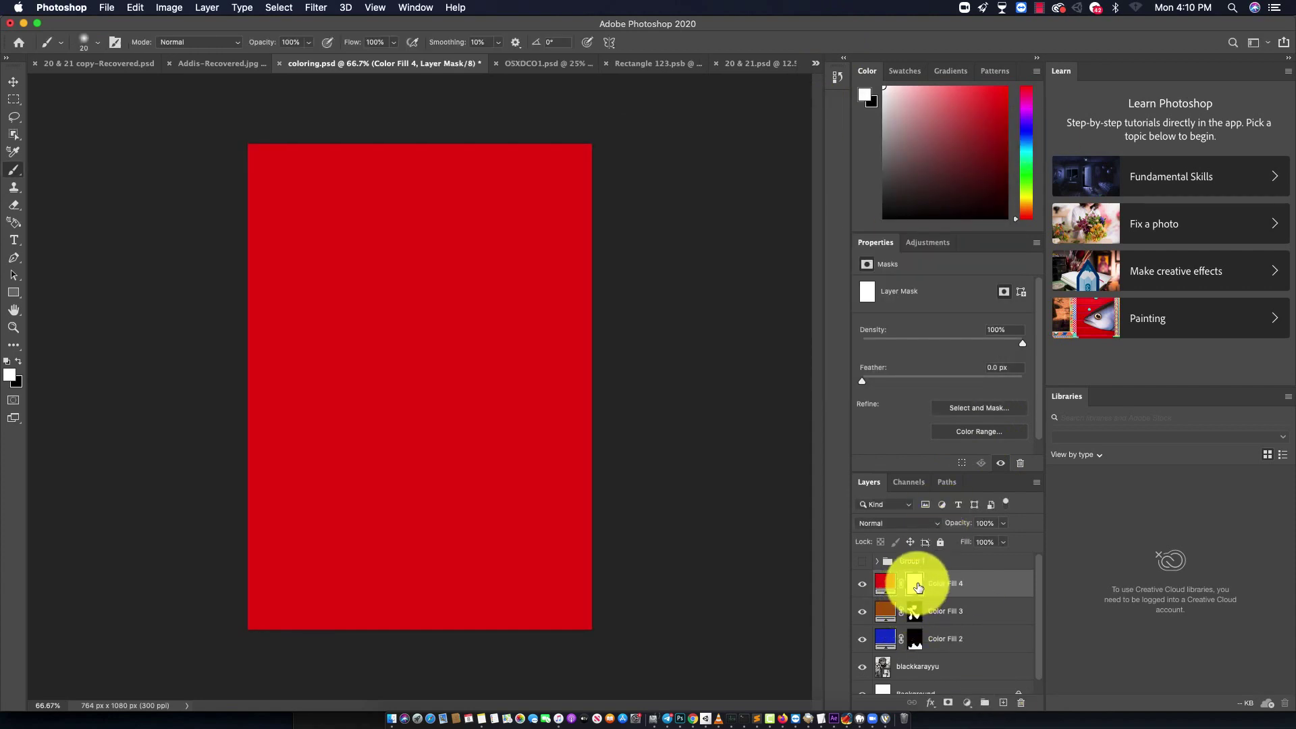
pyautogui.hotkey('ctrl', 'i')
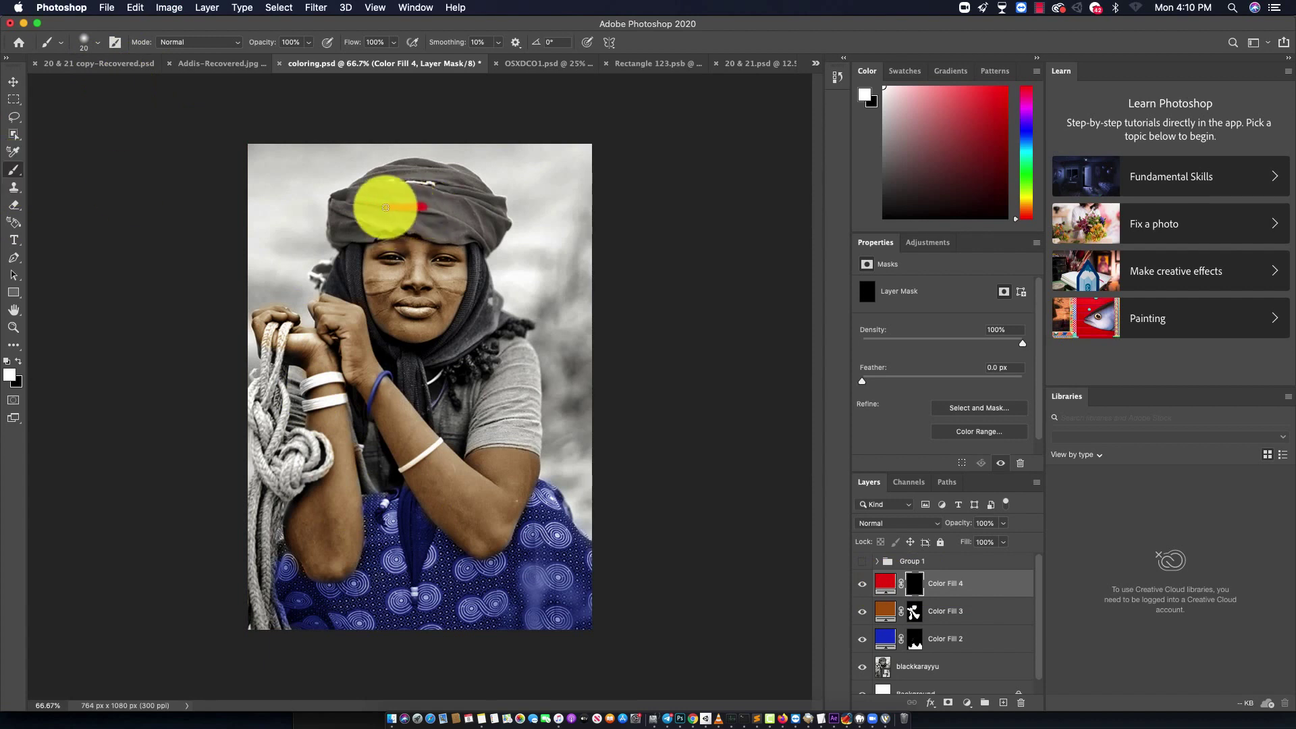
pyautogui.click(889, 525)
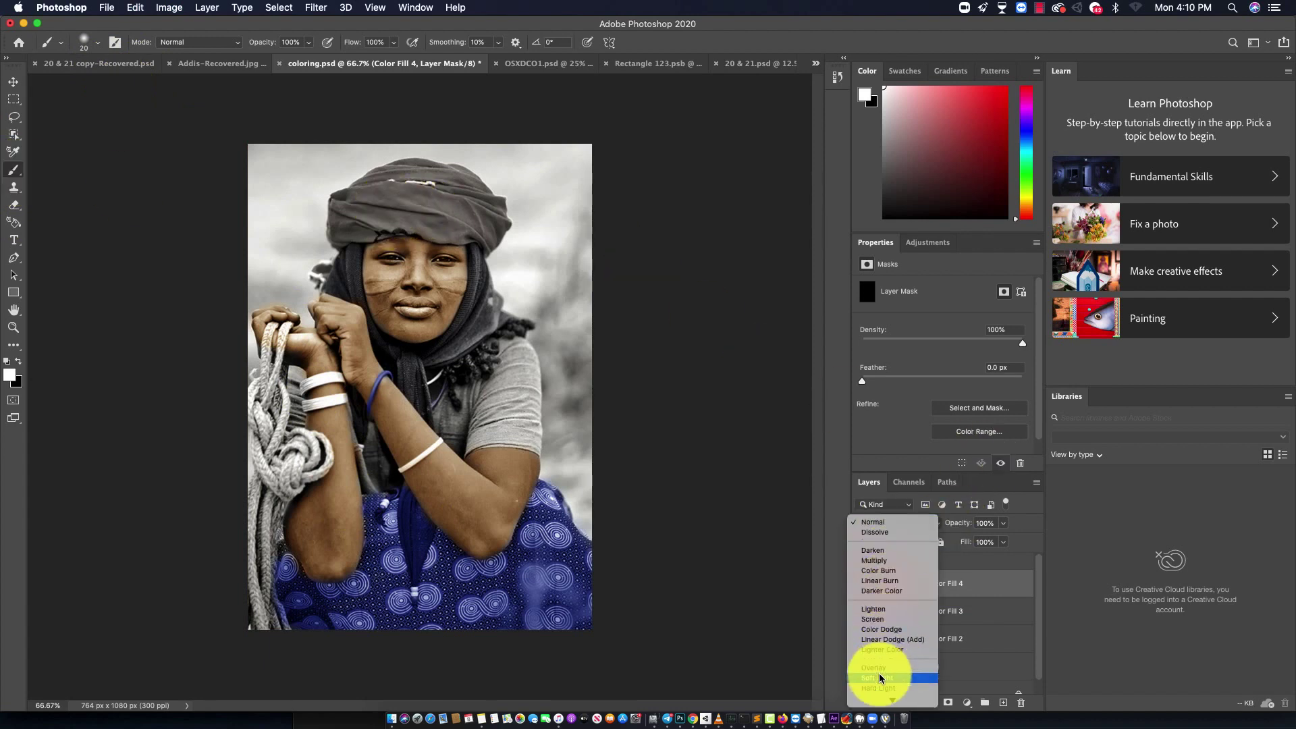
pyautogui.click(880, 677)
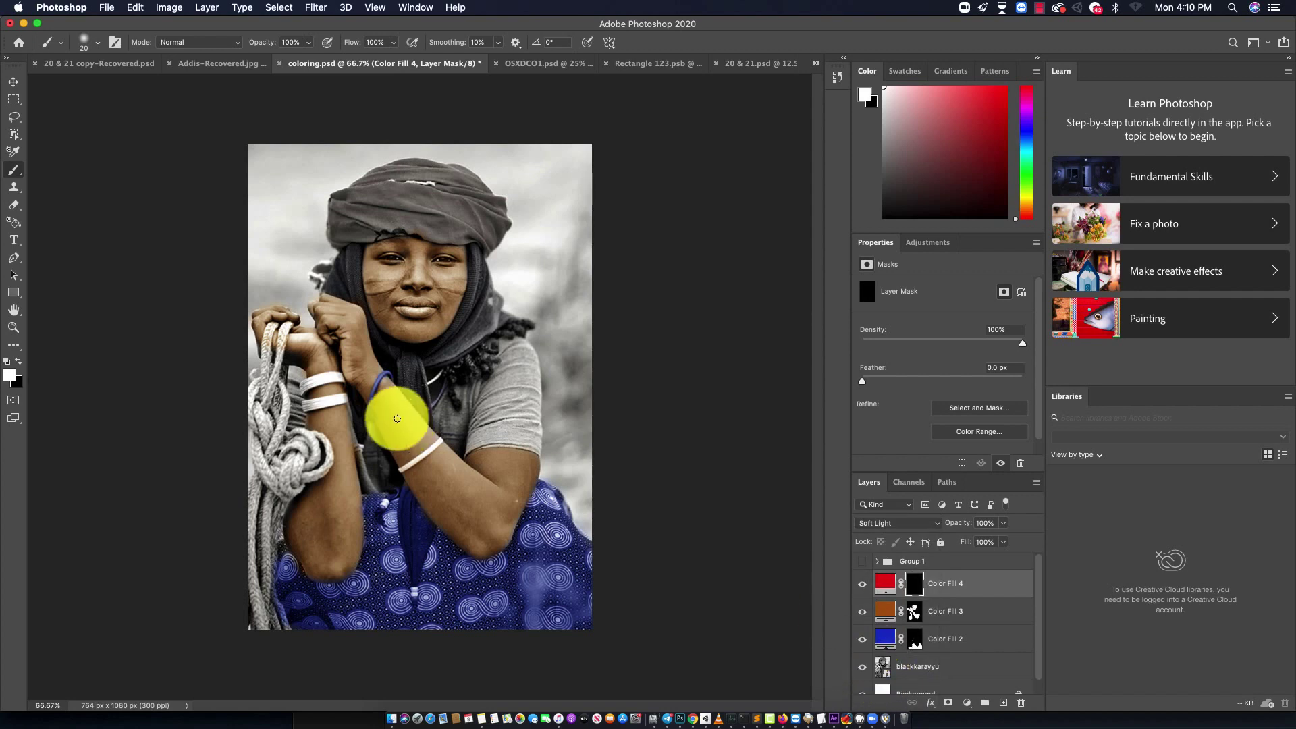
# Paint white over the turban to tint it red.
pyautogui.press(']')
pyautogui.press(']')
pyautogui.press(']')
pyautogui.moveTo(410, 197)
pyautogui.mouseDown()
pyautogui.moveTo(431, 221)
pyautogui.moveTo(454, 203)
pyautogui.moveTo(376, 196)
pyautogui.moveTo(347, 217)
pyautogui.moveTo(397, 226)
pyautogui.moveTo(359, 214)
pyautogui.moveTo(353, 197)
pyautogui.moveTo(385, 171)
pyautogui.moveTo(477, 191)
pyautogui.moveTo(465, 200)
pyautogui.mouseUp()
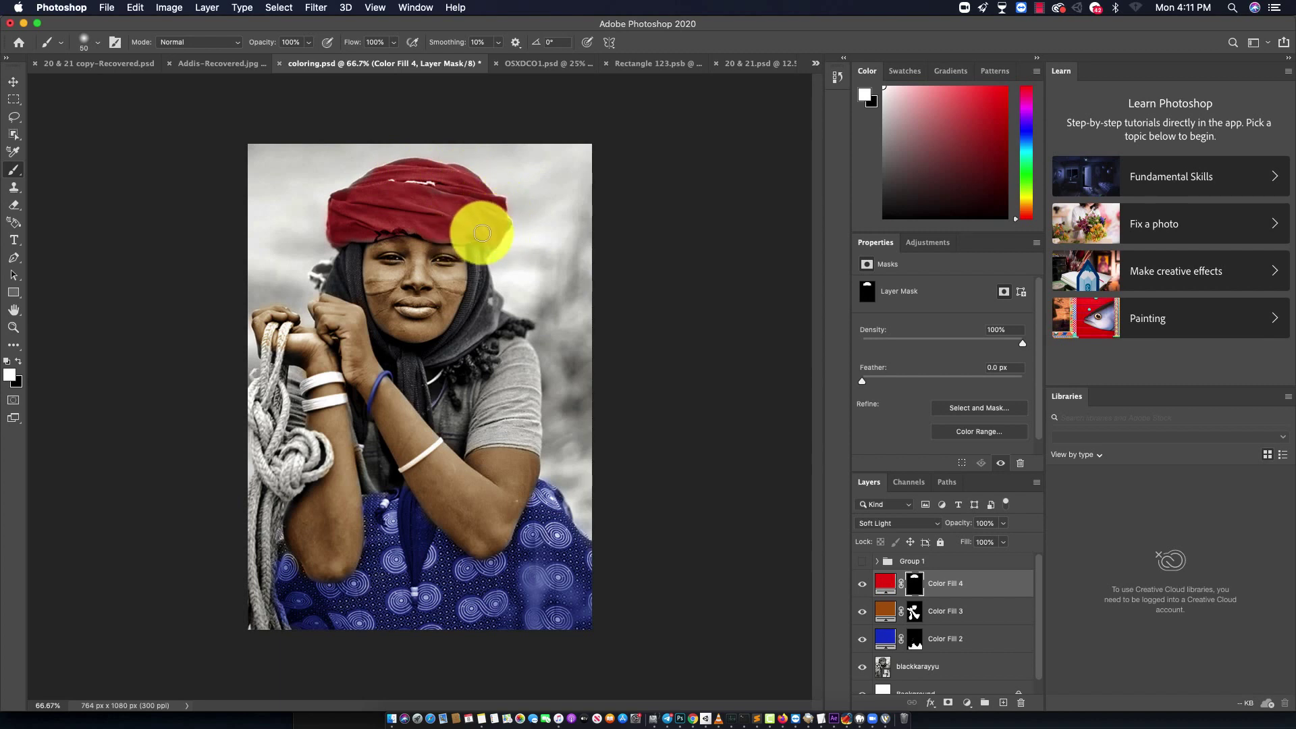
pyautogui.press('[')
pyautogui.moveTo(488, 245)
pyautogui.mouseDown()
pyautogui.moveTo(372, 235)
pyautogui.moveTo(454, 232)
pyautogui.moveTo(370, 179)
pyautogui.moveTo(454, 180)
pyautogui.moveTo(371, 191)
pyautogui.moveTo(370, 208)
pyautogui.moveTo(424, 193)
pyautogui.moveTo(420, 175)
pyautogui.moveTo(409, 195)
pyautogui.mouseUp()
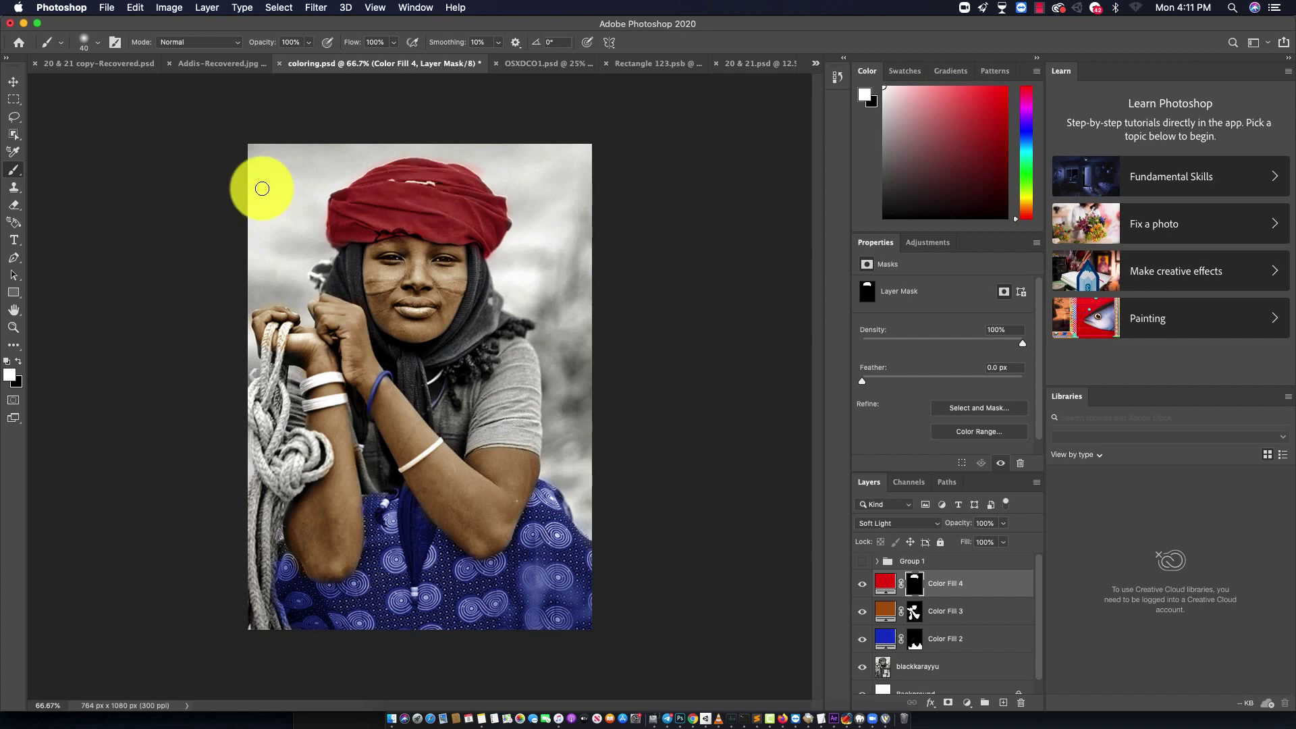
# Change Color Fill 4's colour from red to a deep crimson-magenta.
pyautogui.doubleClick(880, 592)
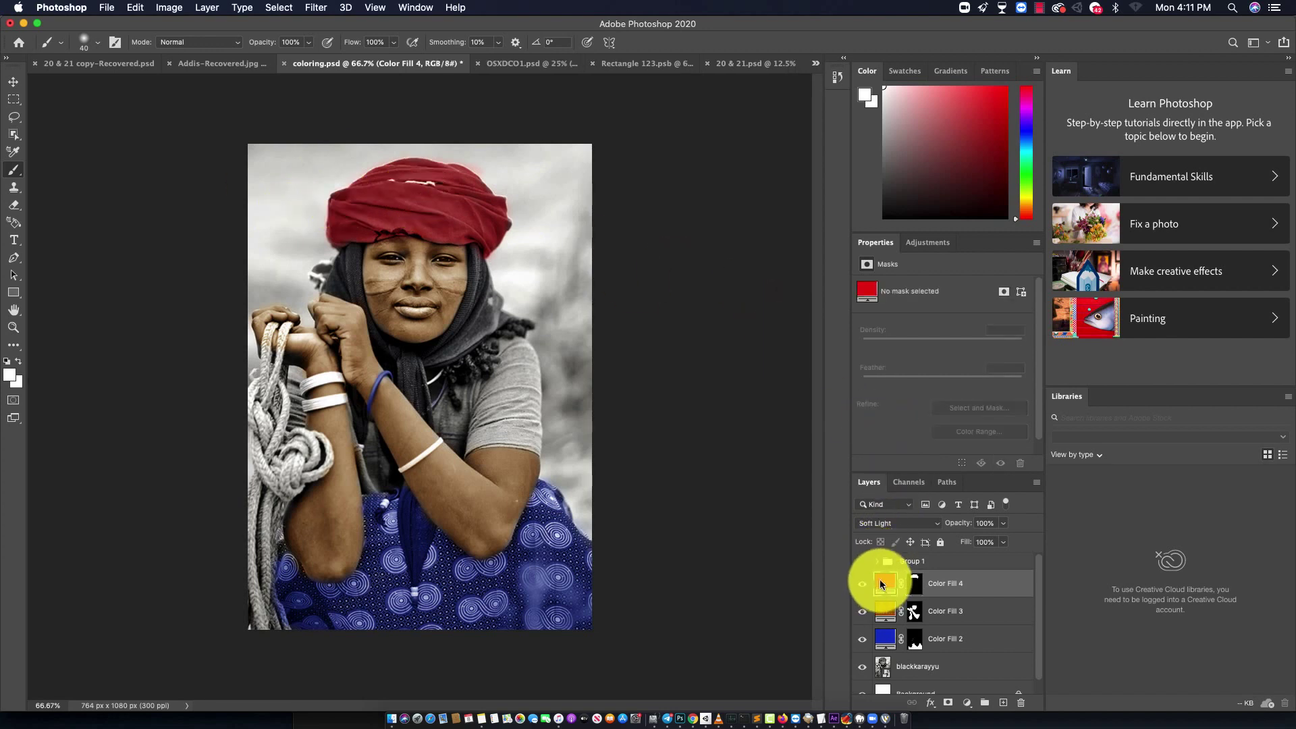
pyautogui.click(939, 166)
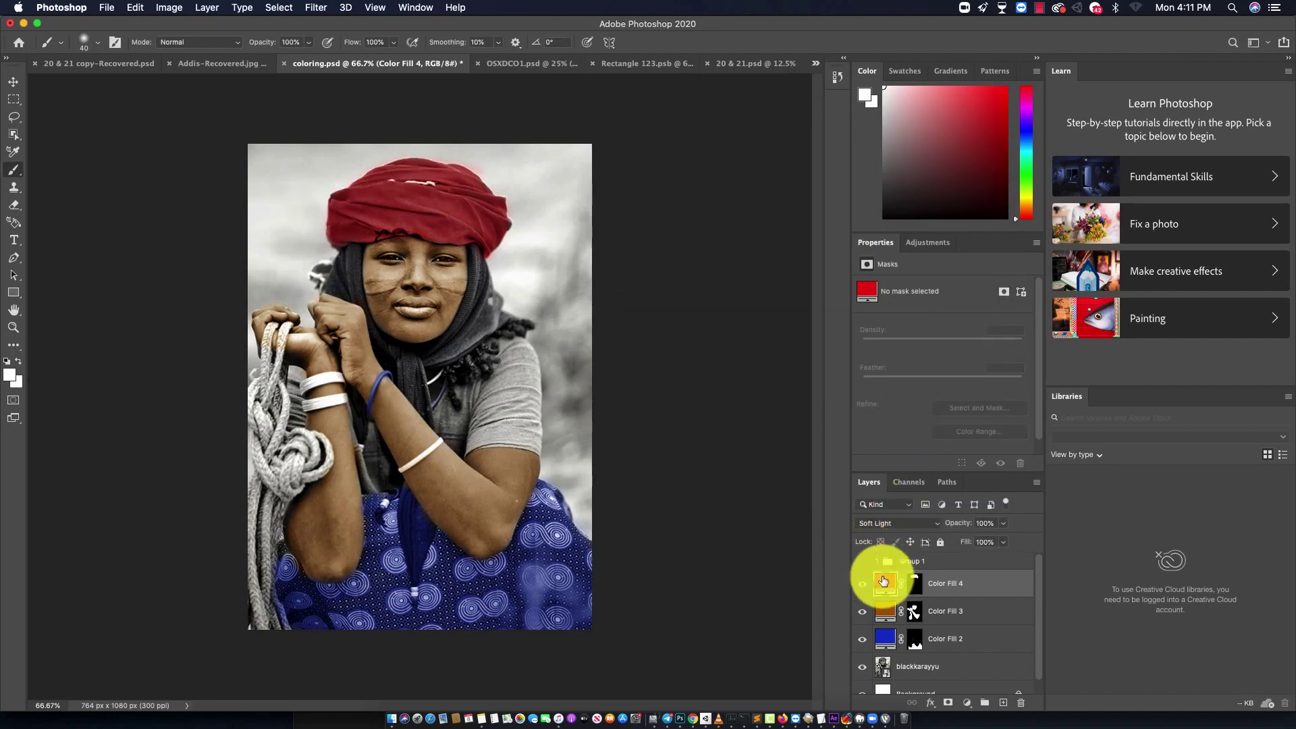
pyautogui.doubleClick(880, 582)
pyautogui.click(832, 205)
pyautogui.click(785, 200)
pyautogui.moveTo(785, 200)
pyautogui.mouseDown()
pyautogui.moveTo(802, 197)
pyautogui.moveTo(803, 217)
pyautogui.moveTo(800, 174)
pyautogui.moveTo(829, 155)
pyautogui.moveTo(804, 174)
pyautogui.mouseUp()
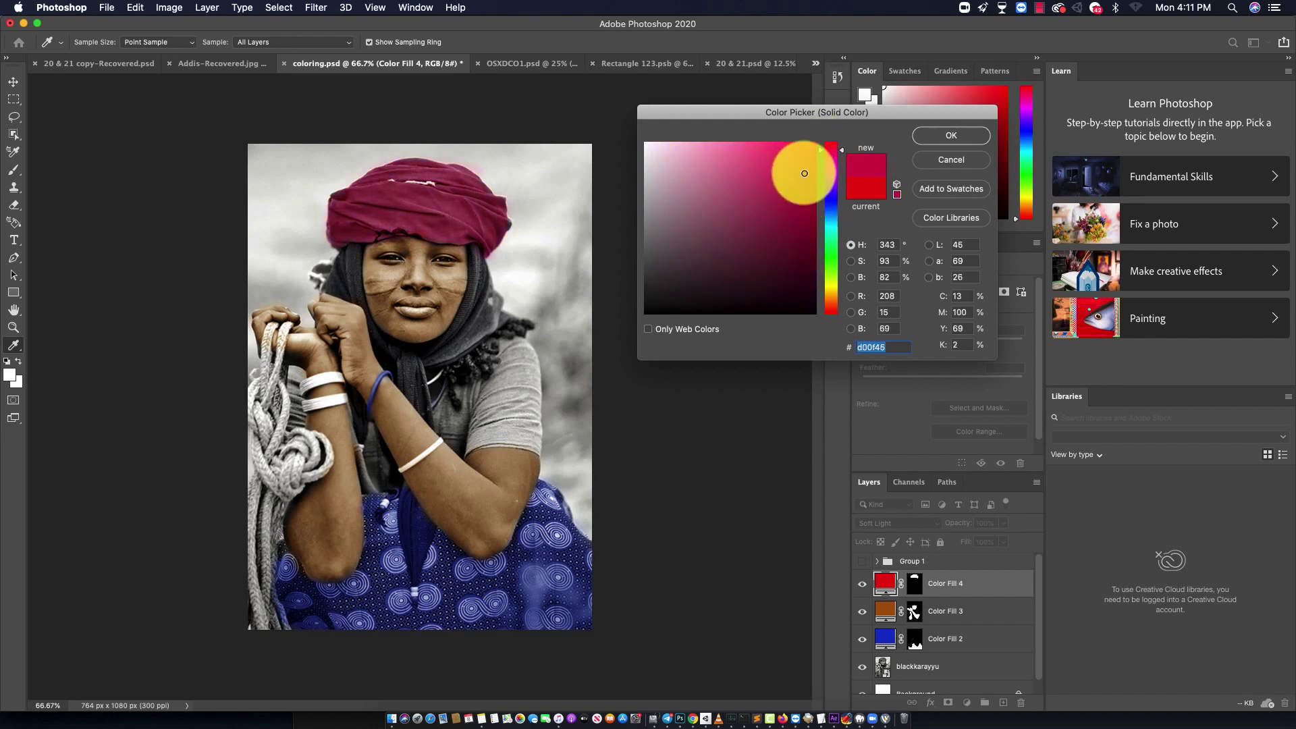
pyautogui.click(975, 142)
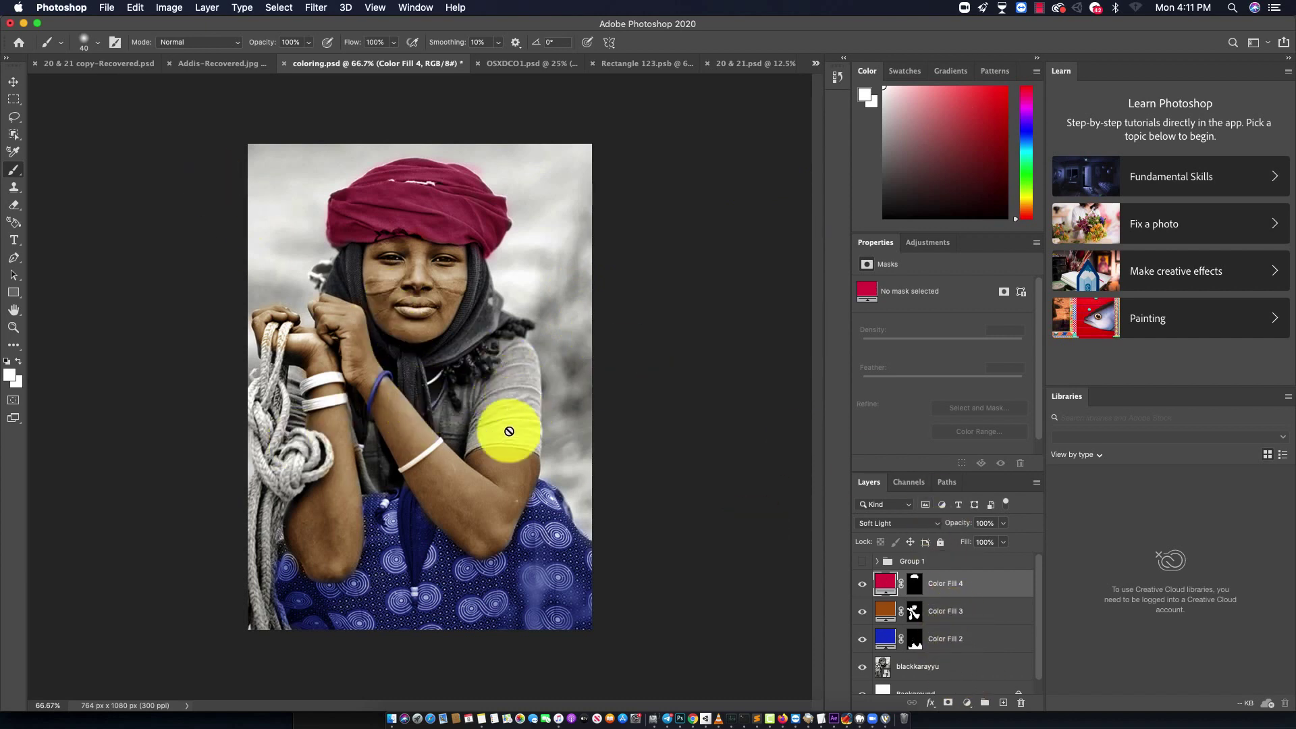
# Add a teal Solid Color fill layer with an inverted black mask and Soft Light blending.
pyautogui.click(967, 704)
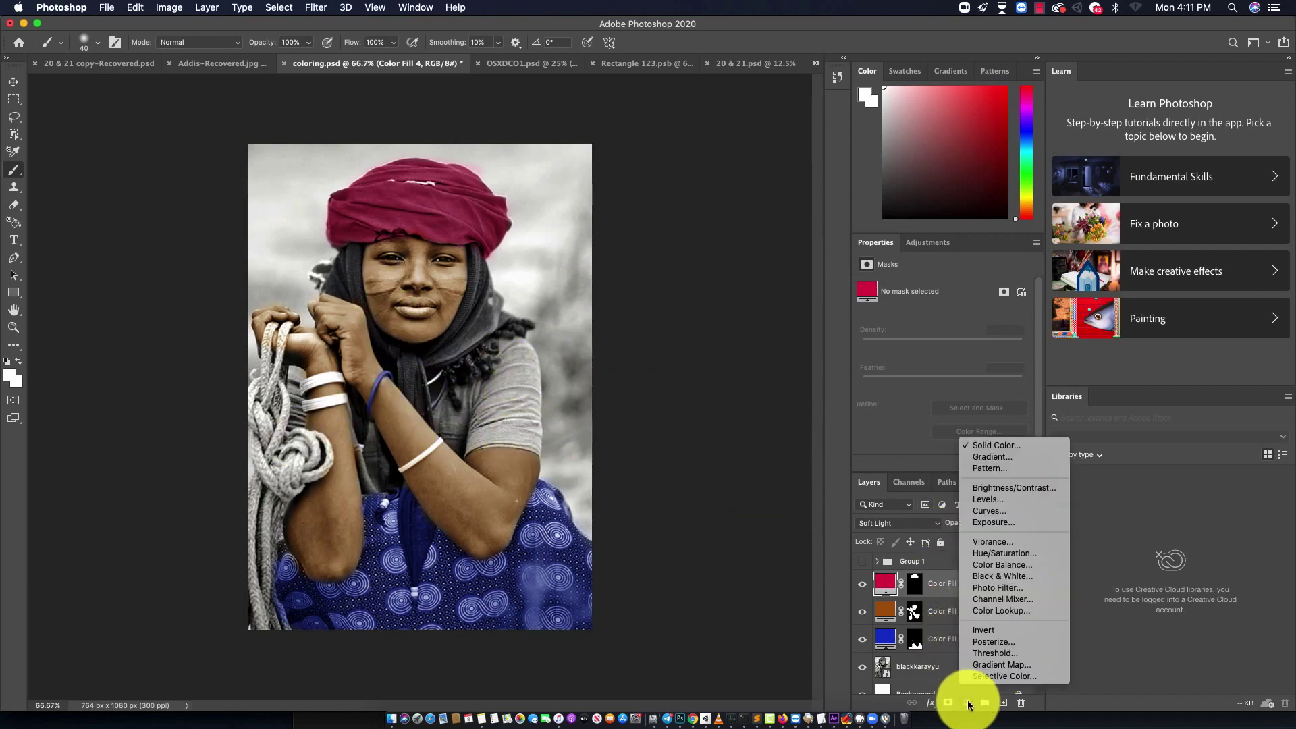
pyautogui.click(996, 446)
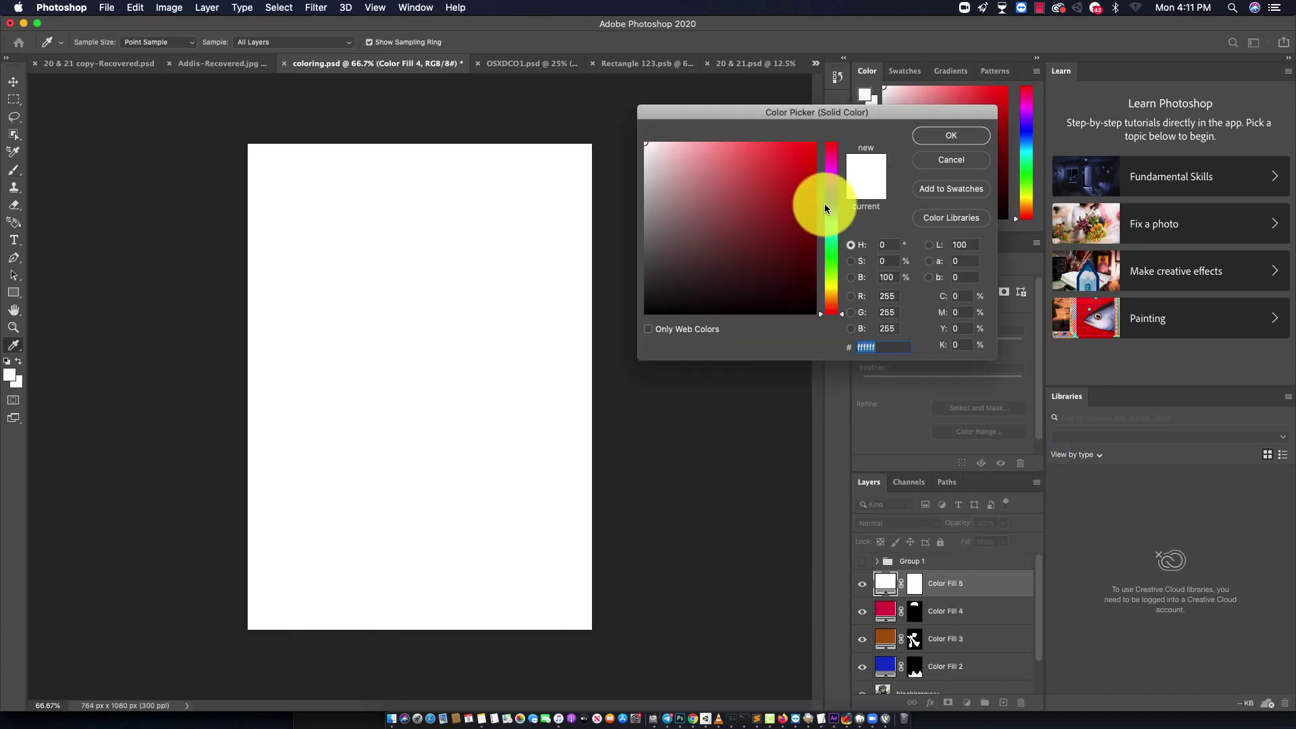
pyautogui.moveTo(824, 204); pyautogui.dragTo(831, 221)
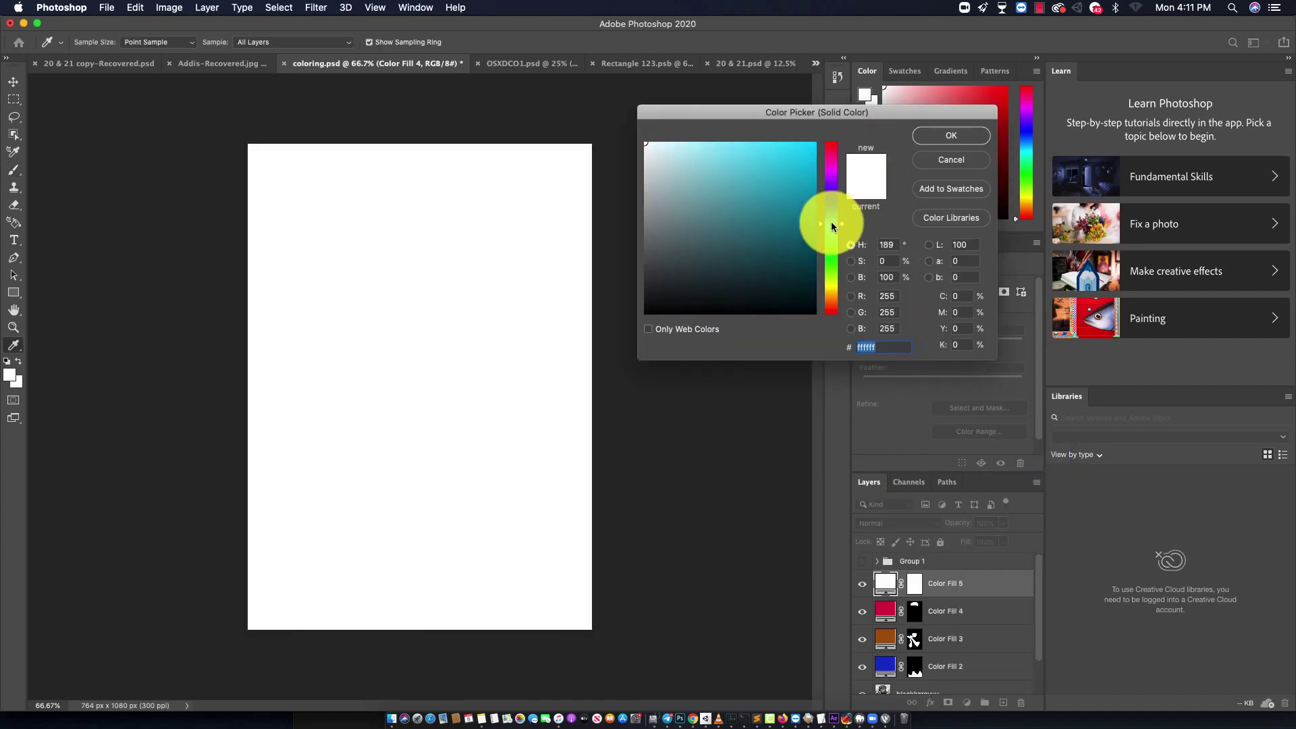
pyautogui.click(797, 184)
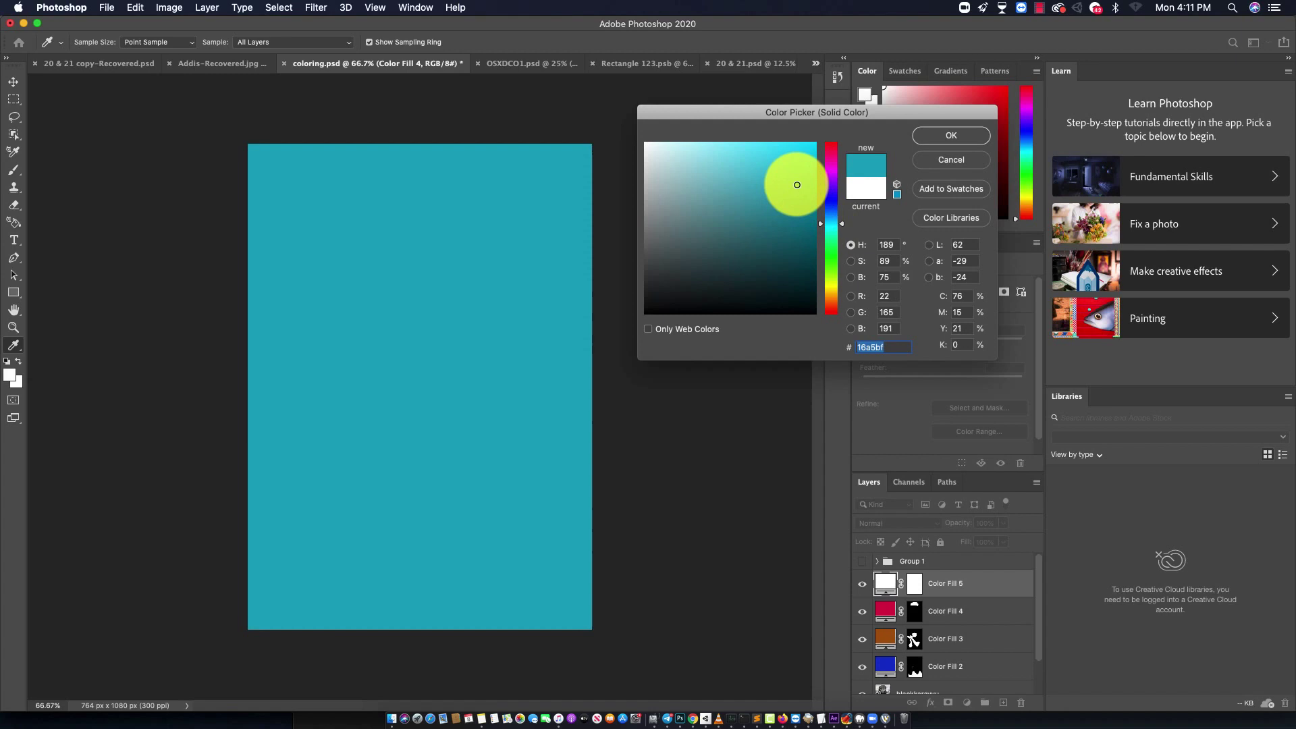
pyautogui.click(926, 135)
pyautogui.click(912, 583)
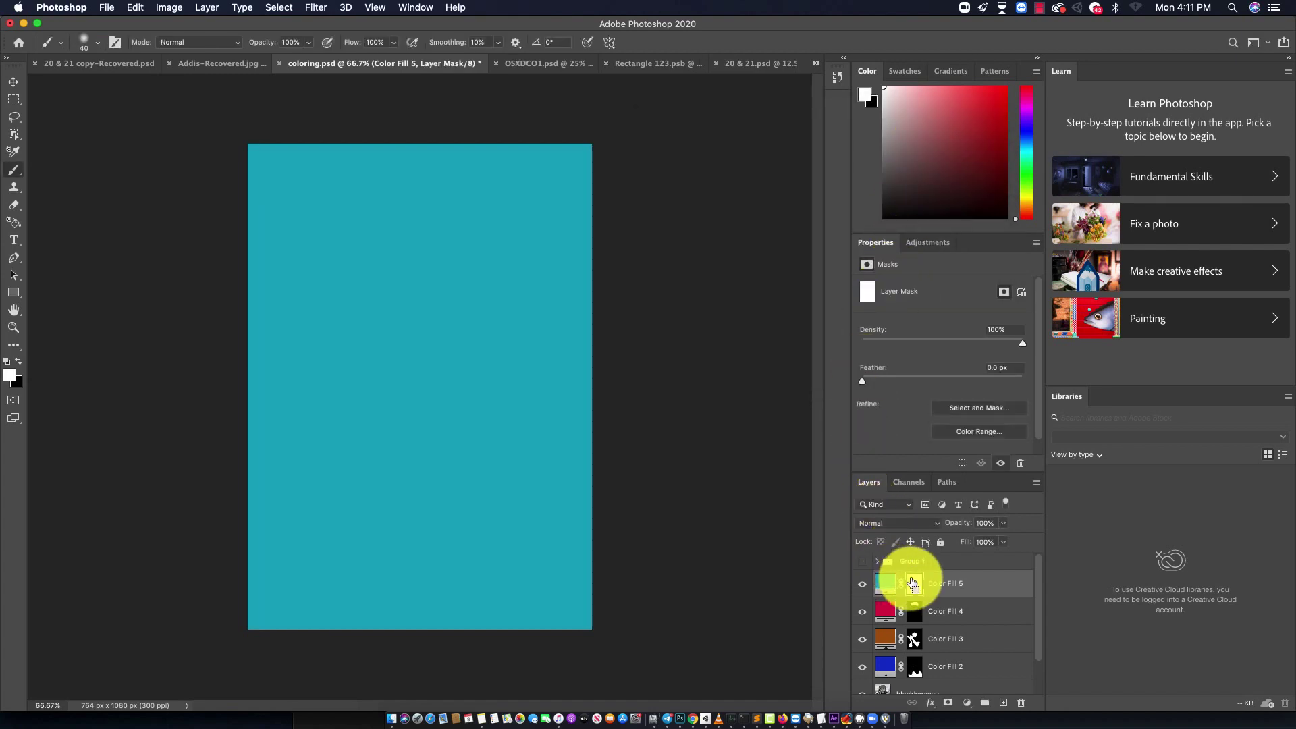
pyautogui.hotkey('ctrl', 'i')
pyautogui.click(886, 523)
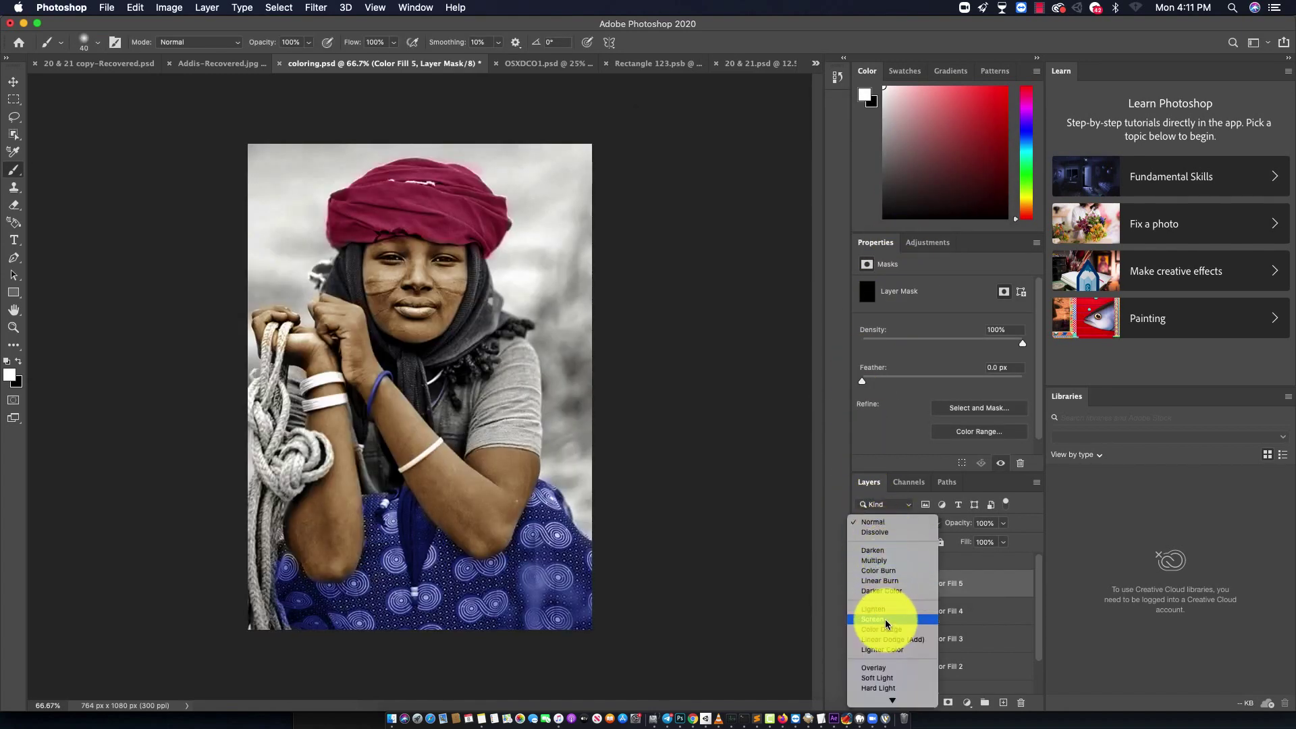
pyautogui.click(877, 678)
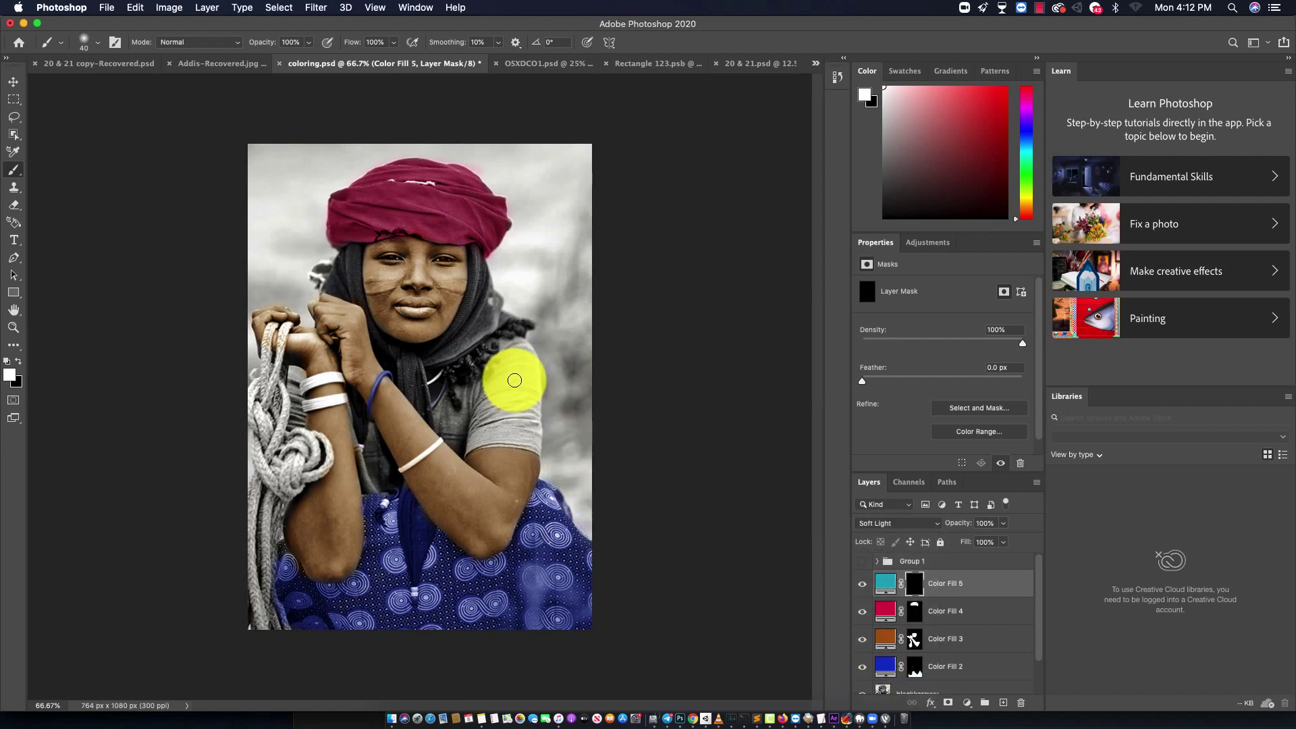
# Paint teal onto the shirt sleeve, darkening the fill colour, and cover the upper and lower sleeve.
pyautogui.moveTo(515, 380); pyautogui.dragTo(528, 410)
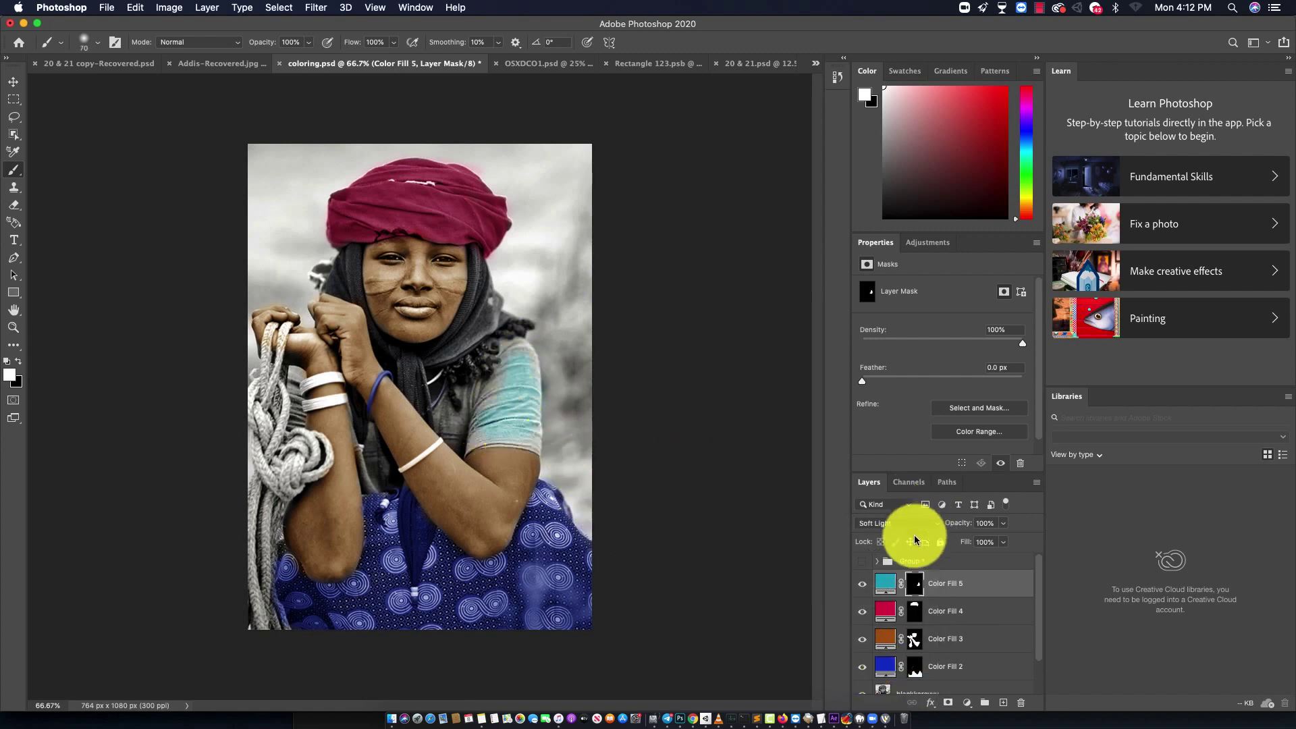
pyautogui.doubleClick(885, 580)
pyautogui.click(799, 199)
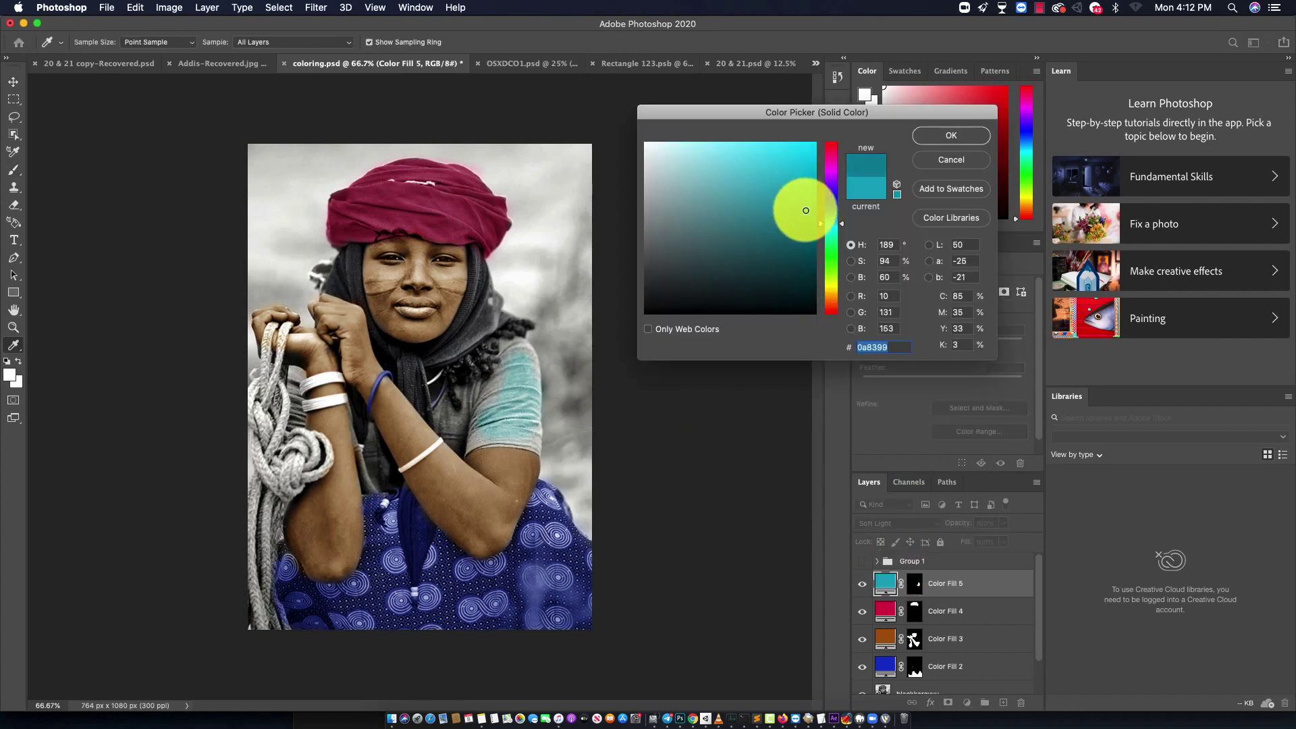
pyautogui.press('Return')
pyautogui.click(914, 582)
pyautogui.press('b')
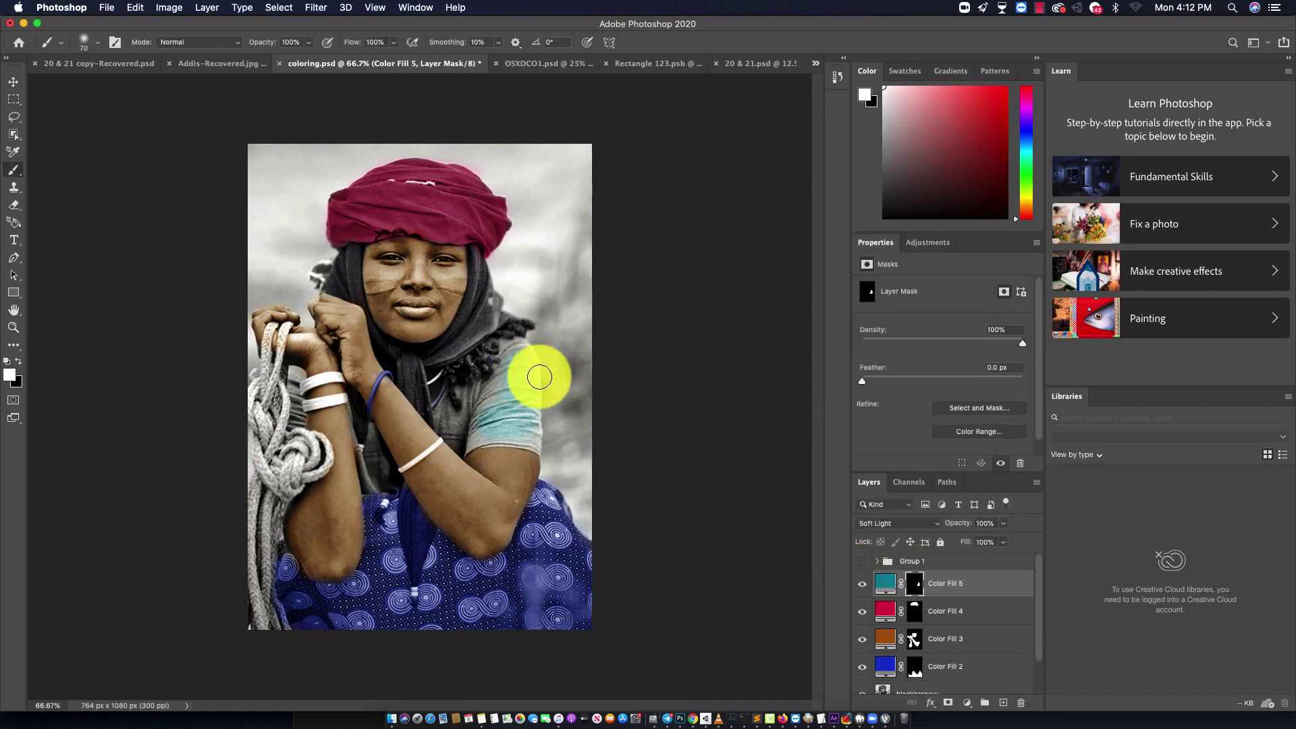
pyautogui.moveTo(539, 377); pyautogui.dragTo(484, 420)
pyautogui.moveTo(489, 435)
pyautogui.mouseDown()
pyautogui.moveTo(518, 407)
pyautogui.moveTo(471, 384)
pyautogui.moveTo(455, 429)
pyautogui.moveTo(371, 454)
pyautogui.moveTo(371, 440)
pyautogui.moveTo(378, 478)
pyautogui.moveTo(400, 445)
pyautogui.mouseUp()
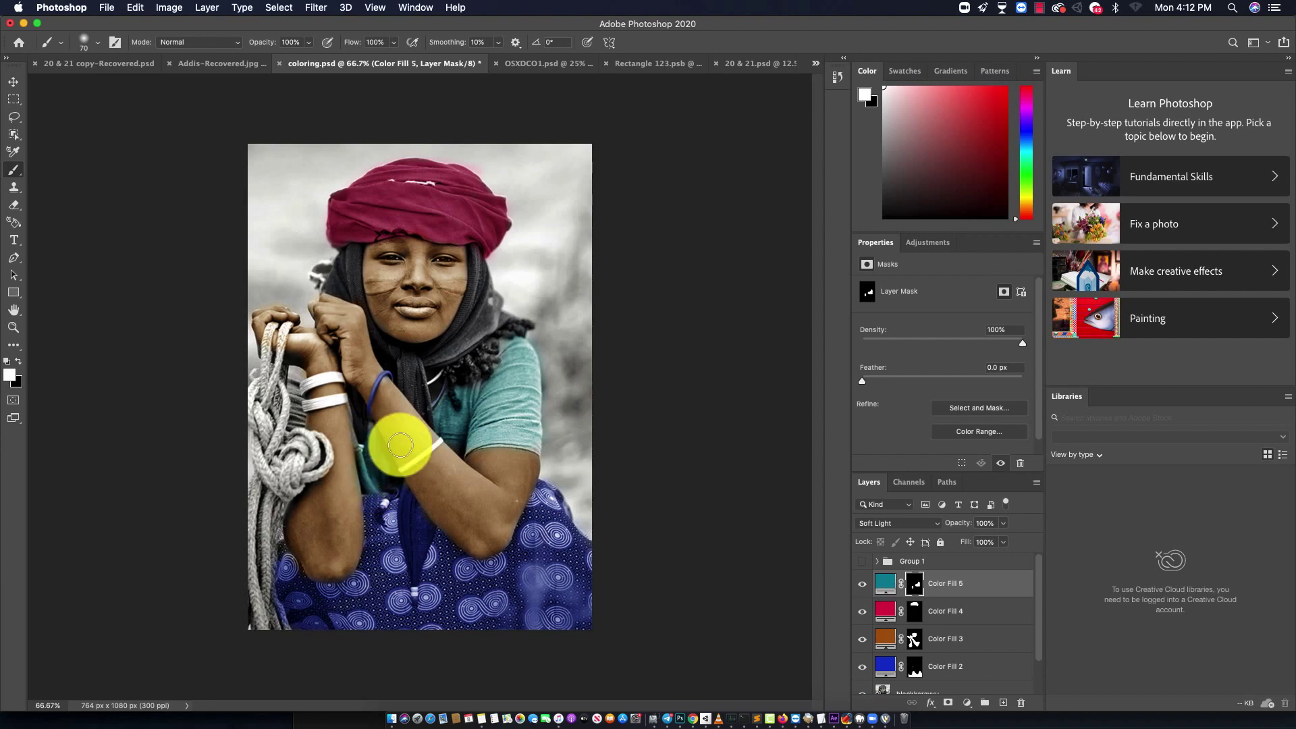
pyautogui.hotkey('ctrl', '+')
pyautogui.hotkey('ctrl', '+')
pyautogui.hotkey('ctrl', '+')
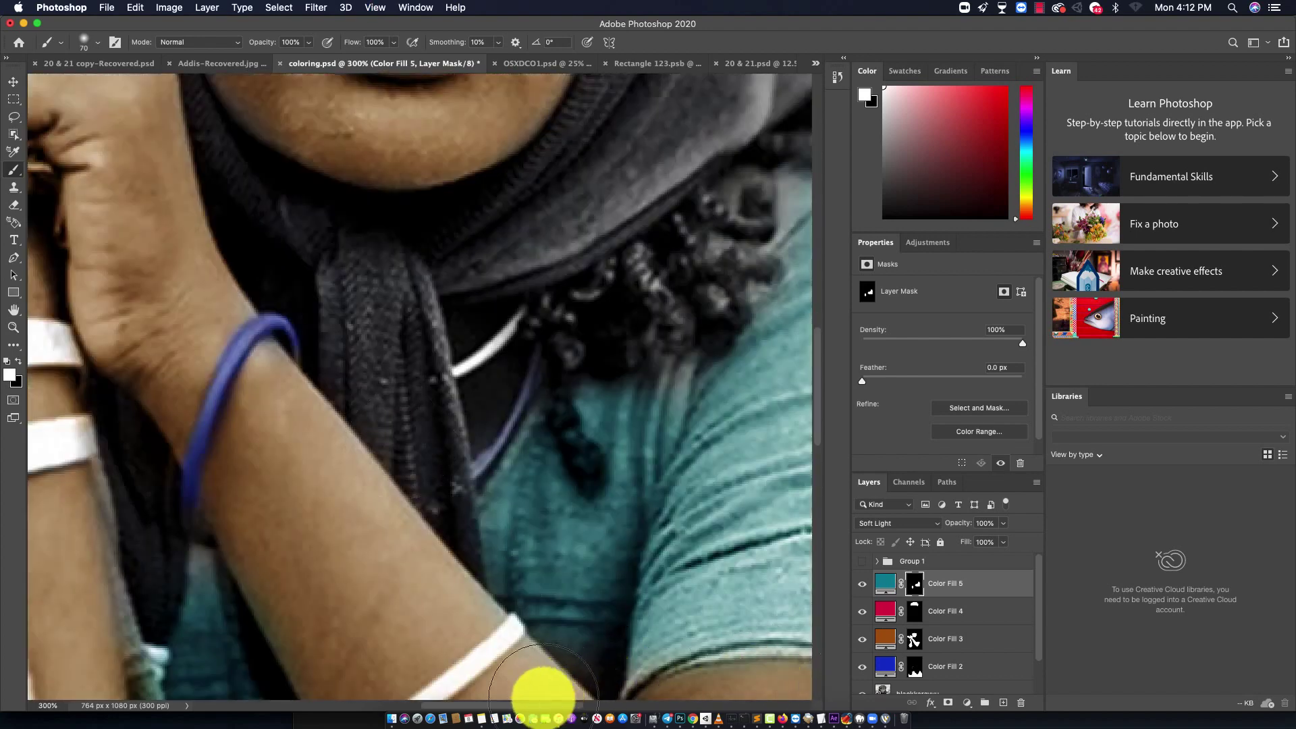
# Paint teal into the gap beside the bracelets and over the shoulder and sleeve edge.
pyautogui.moveTo(499, 702); pyautogui.dragTo(390, 701)
pyautogui.press('[')
pyautogui.press('[')
pyautogui.press('[')
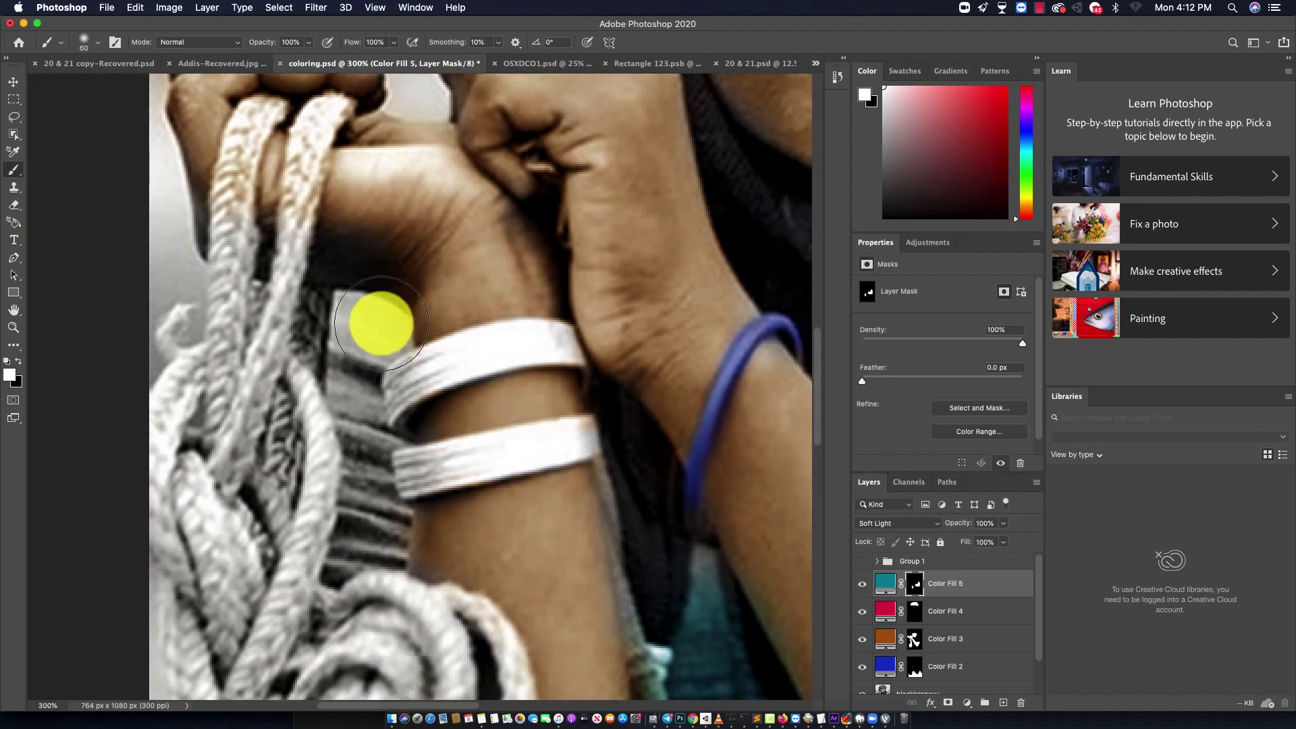
pyautogui.press('[')
pyautogui.moveTo(360, 327)
pyautogui.mouseDown()
pyautogui.moveTo(351, 544)
pyautogui.moveTo(376, 498)
pyautogui.moveTo(340, 559)
pyautogui.mouseUp()
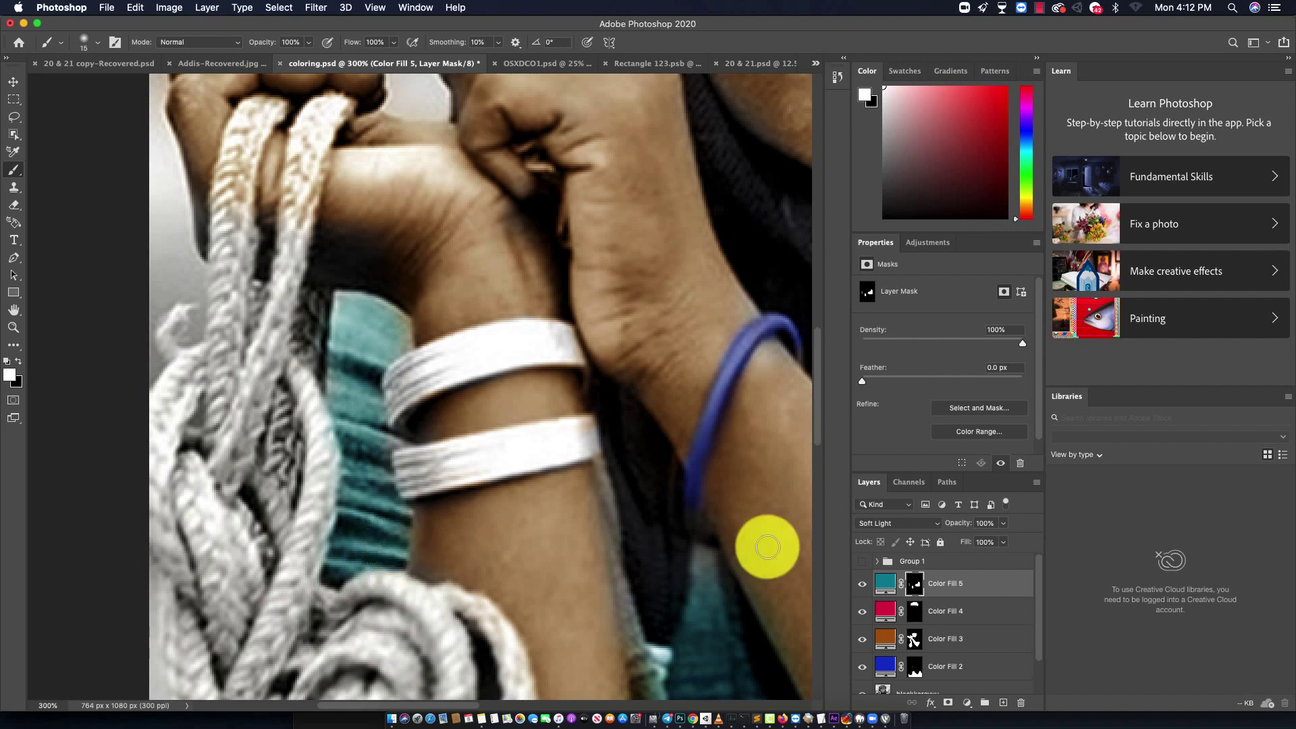
pyautogui.press('super+minus')
pyautogui.press('super+minus')
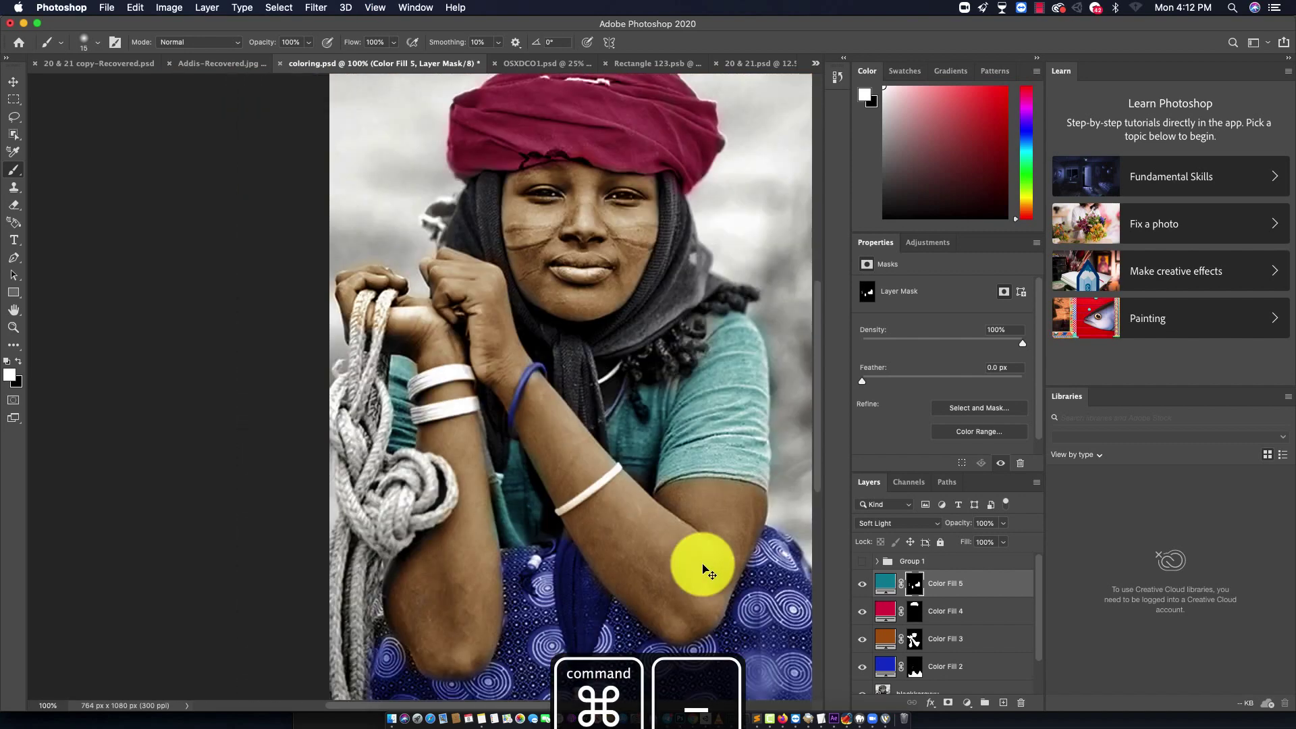
pyautogui.press(']')
pyautogui.press(']')
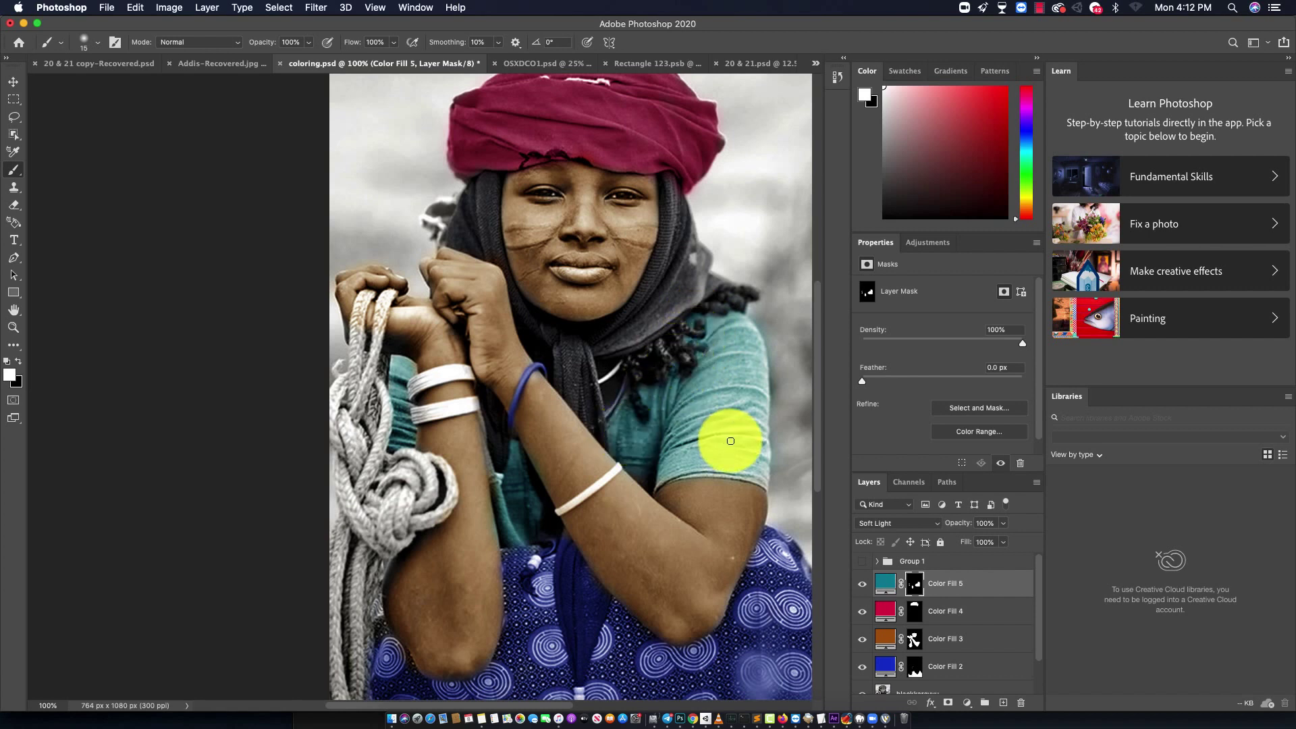
pyautogui.press(']')
pyautogui.press(']')
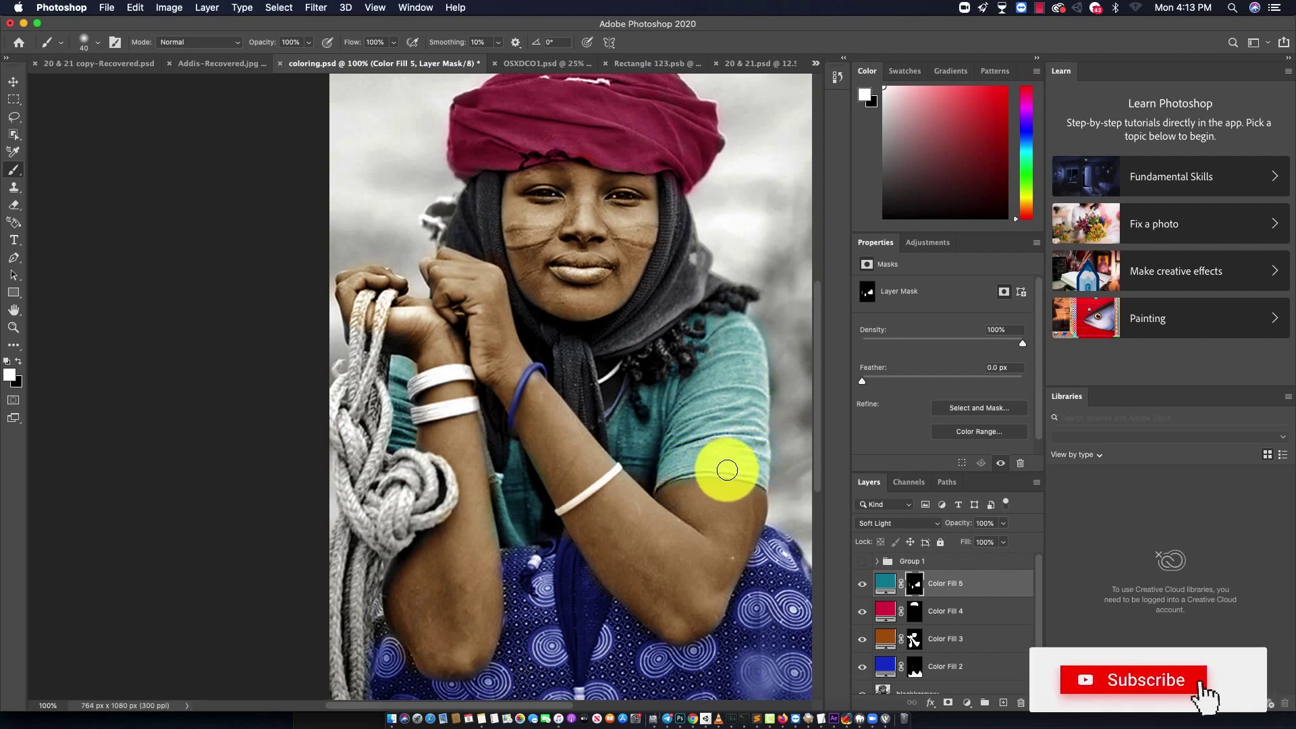
pyautogui.scroll(-1, 817, 399)
pyautogui.scroll(2, 814, 422)
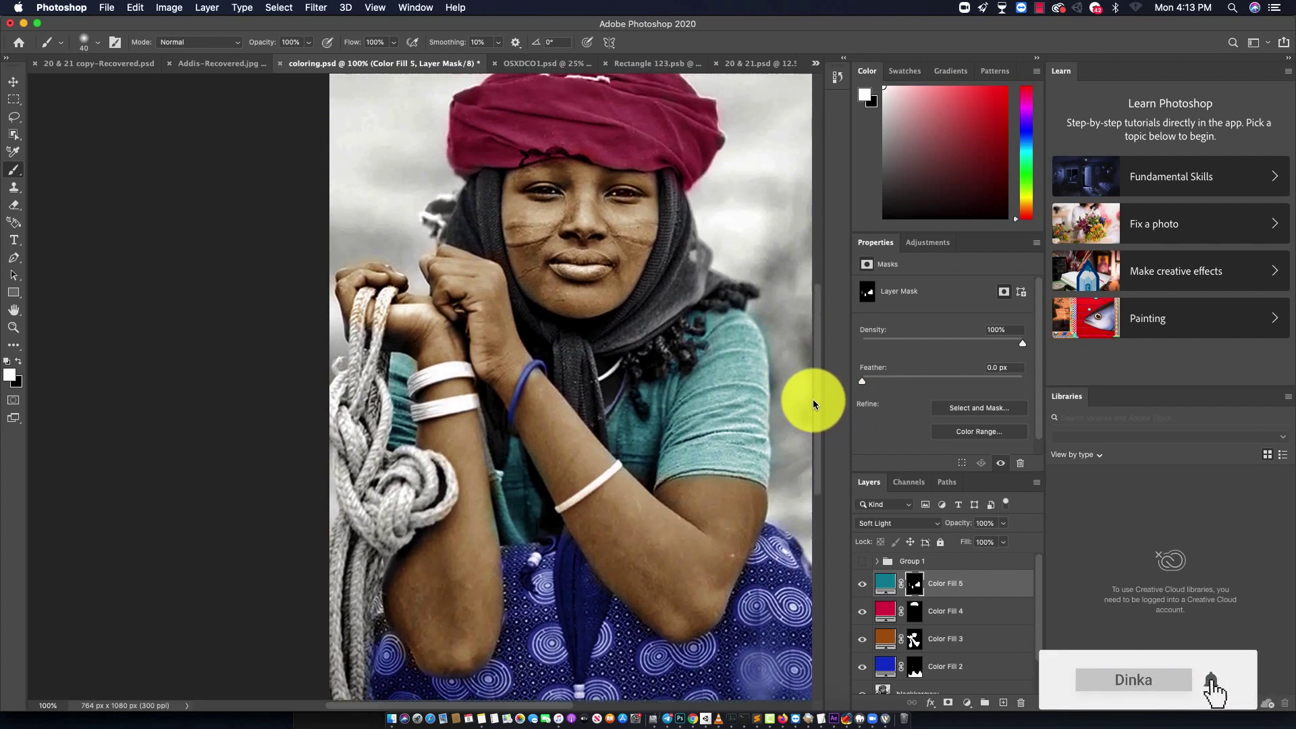
# Change the Color Fill 5 shirt tint from deep teal to a lighter, brighter cyan.
pyautogui.press('super+minus')
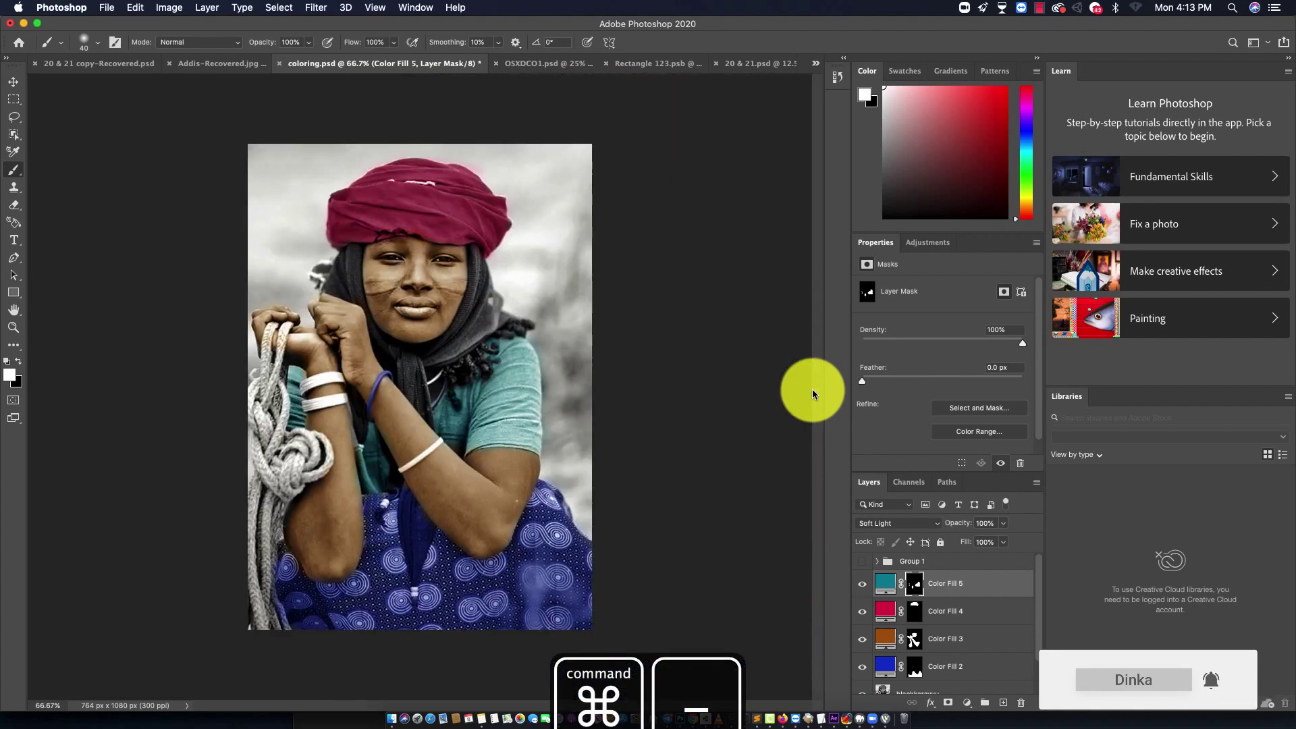
pyautogui.press('super+minus')
pyautogui.doubleClick(891, 593)
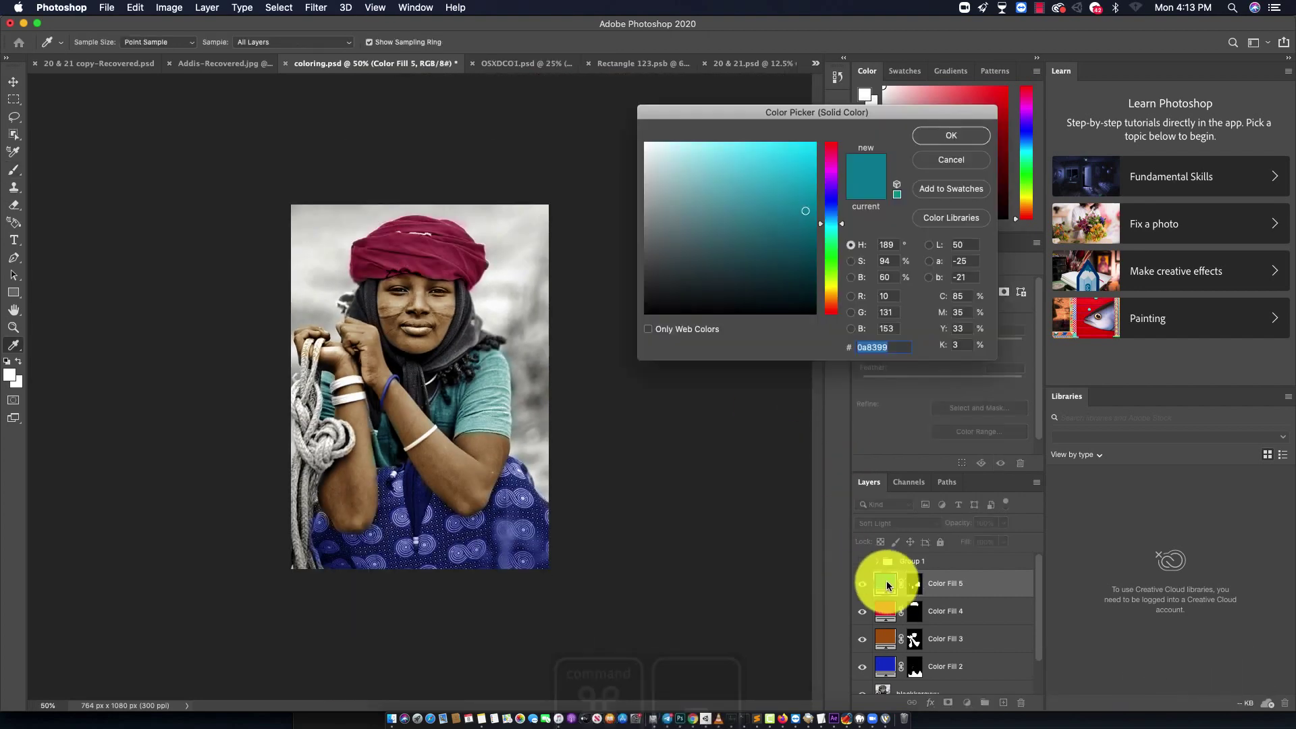
pyautogui.click(724, 159)
pyautogui.moveTo(722, 148); pyautogui.dragTo(759, 151)
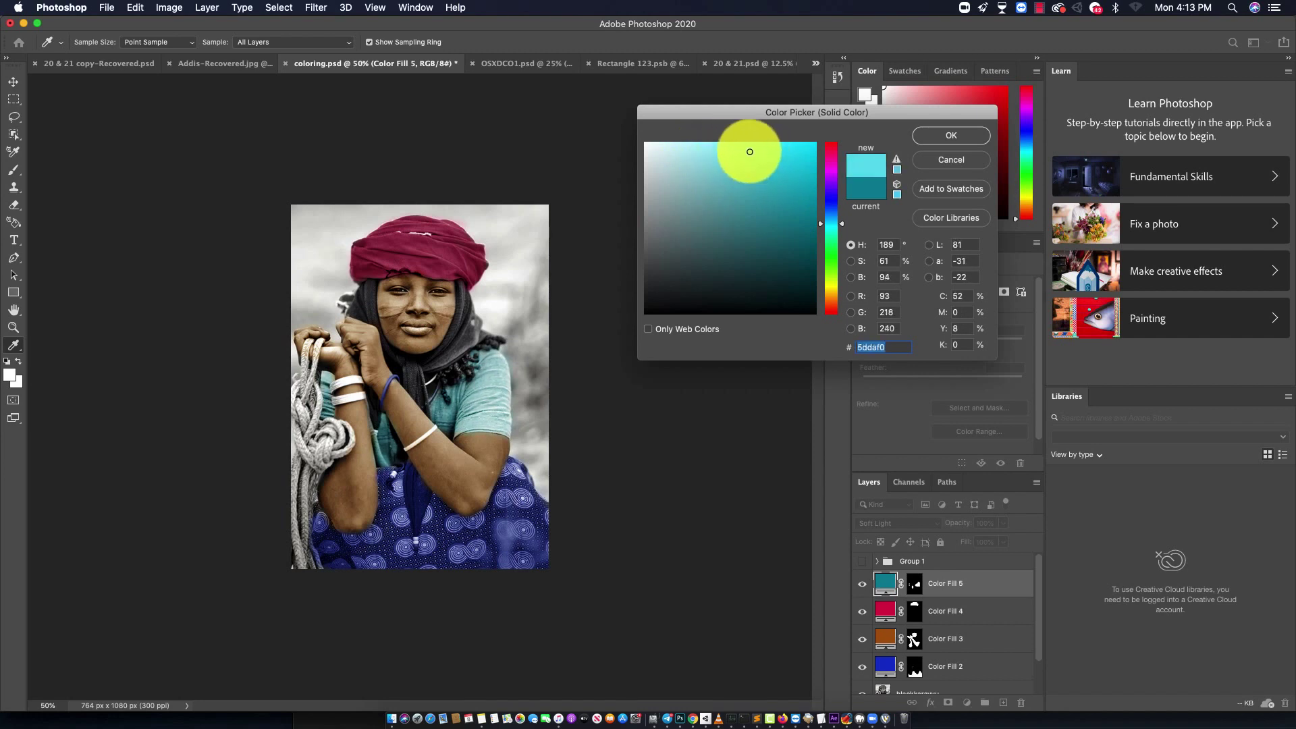
pyautogui.click(935, 137)
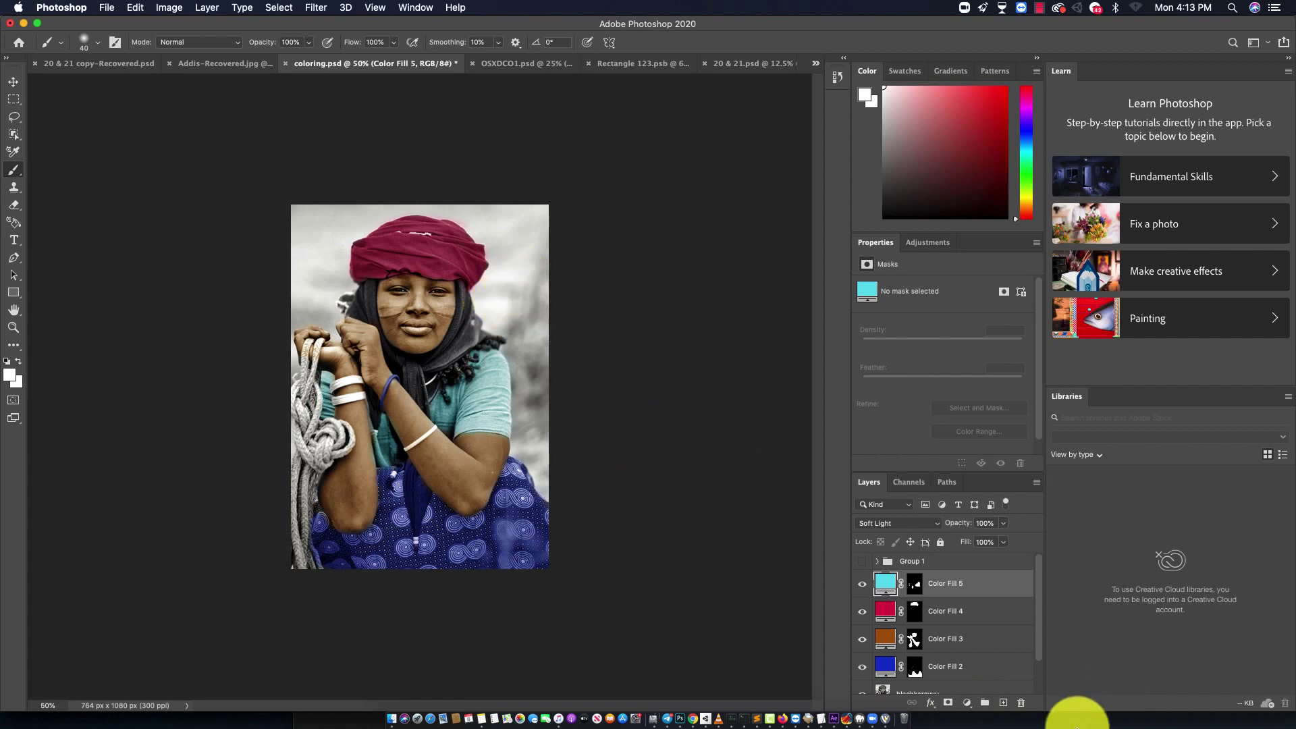
pyautogui.click(968, 703)
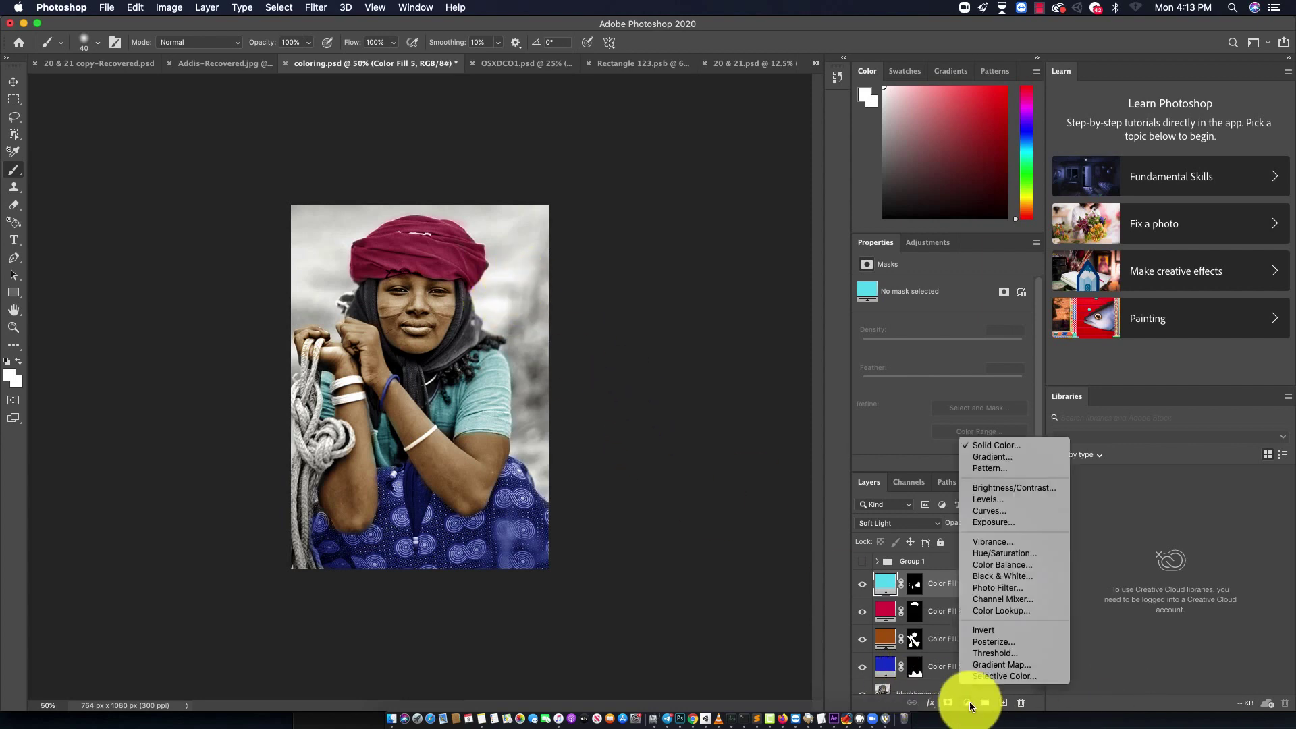
# Add a bright green Solid Color fill layer, Color Fill 6.
pyautogui.click(1020, 447)
pyautogui.click(831, 256)
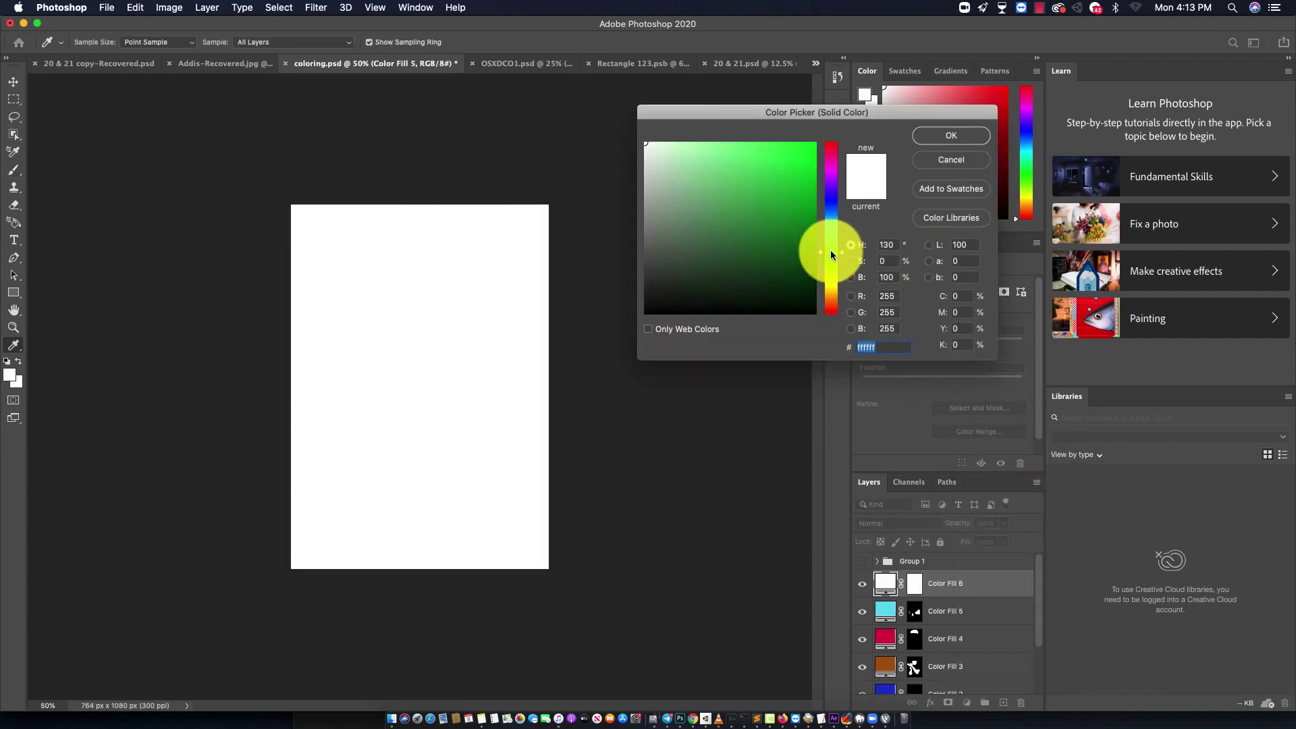
pyautogui.moveTo(831, 250); pyautogui.dragTo(830, 249)
pyautogui.click(798, 166)
pyautogui.click(951, 136)
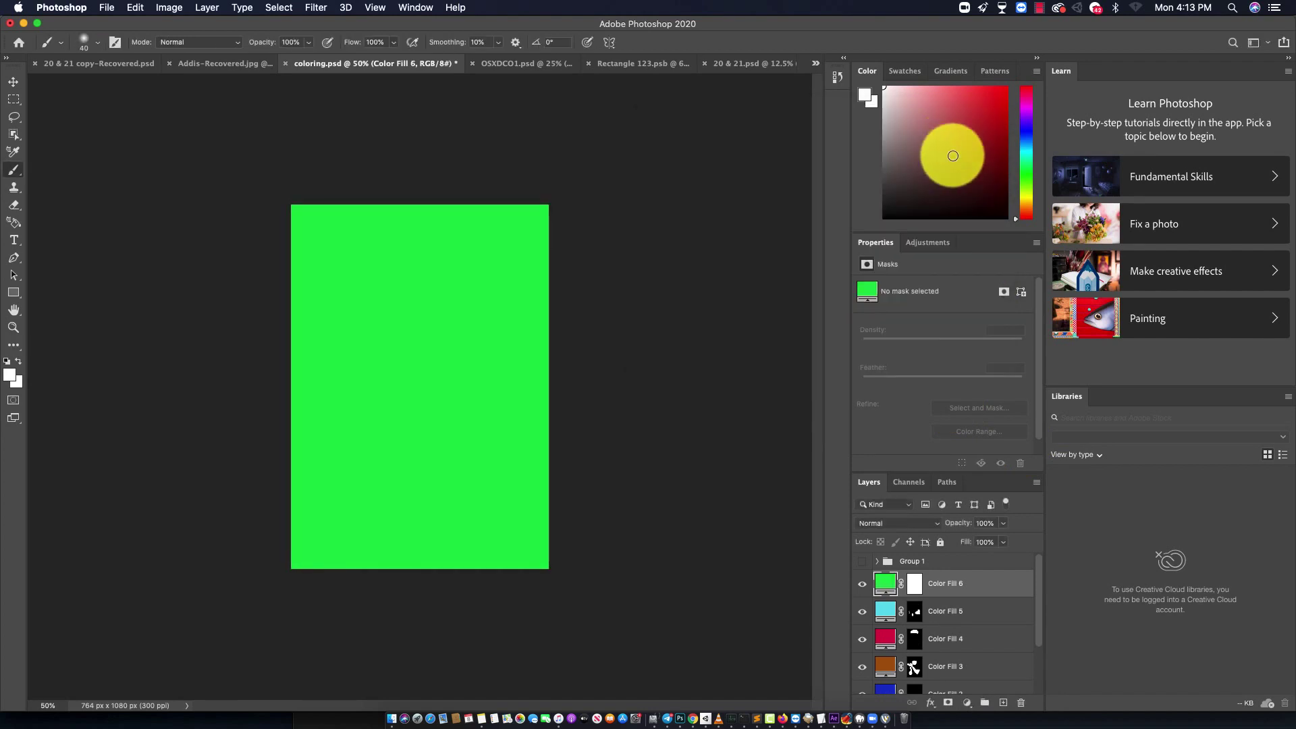
pyautogui.click(916, 586)
# Invert Color Fill 6's mask, set it to Soft Light, and paint green over the right and upper background.
pyautogui.hotkey('ctrl', 'i')
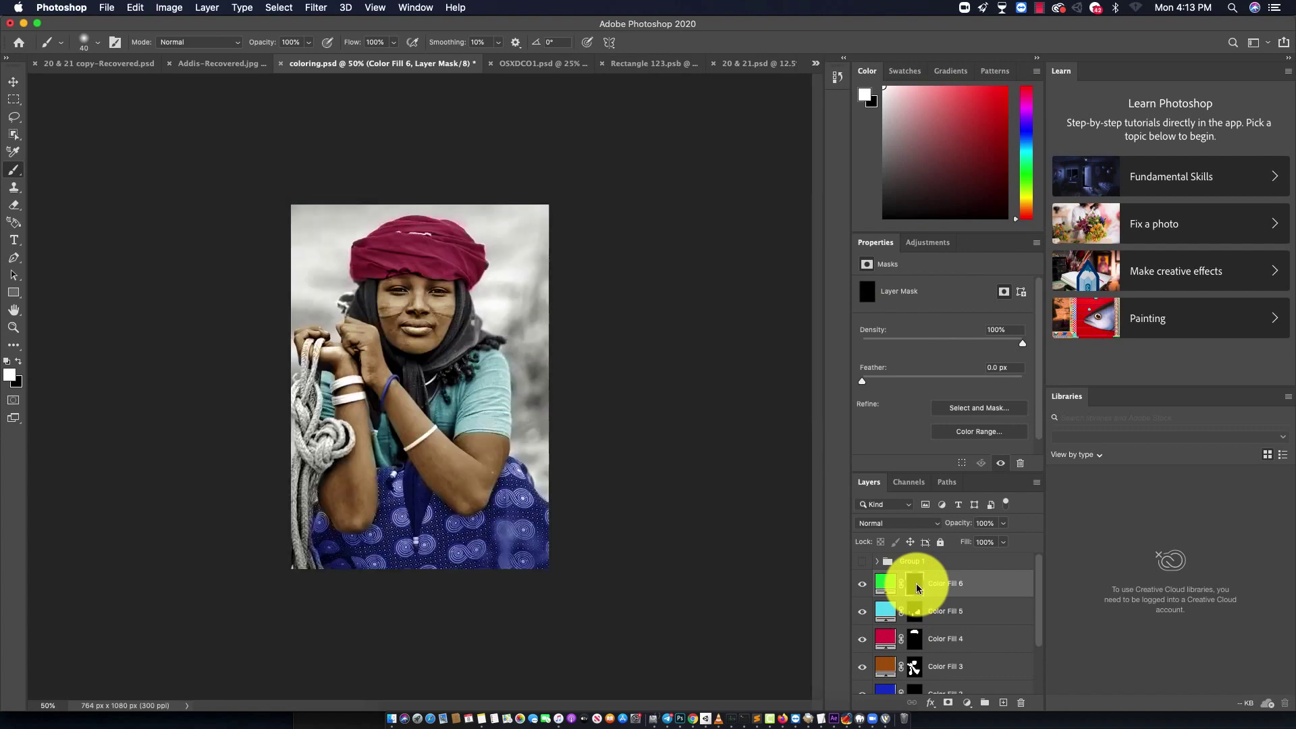
pyautogui.click(901, 524)
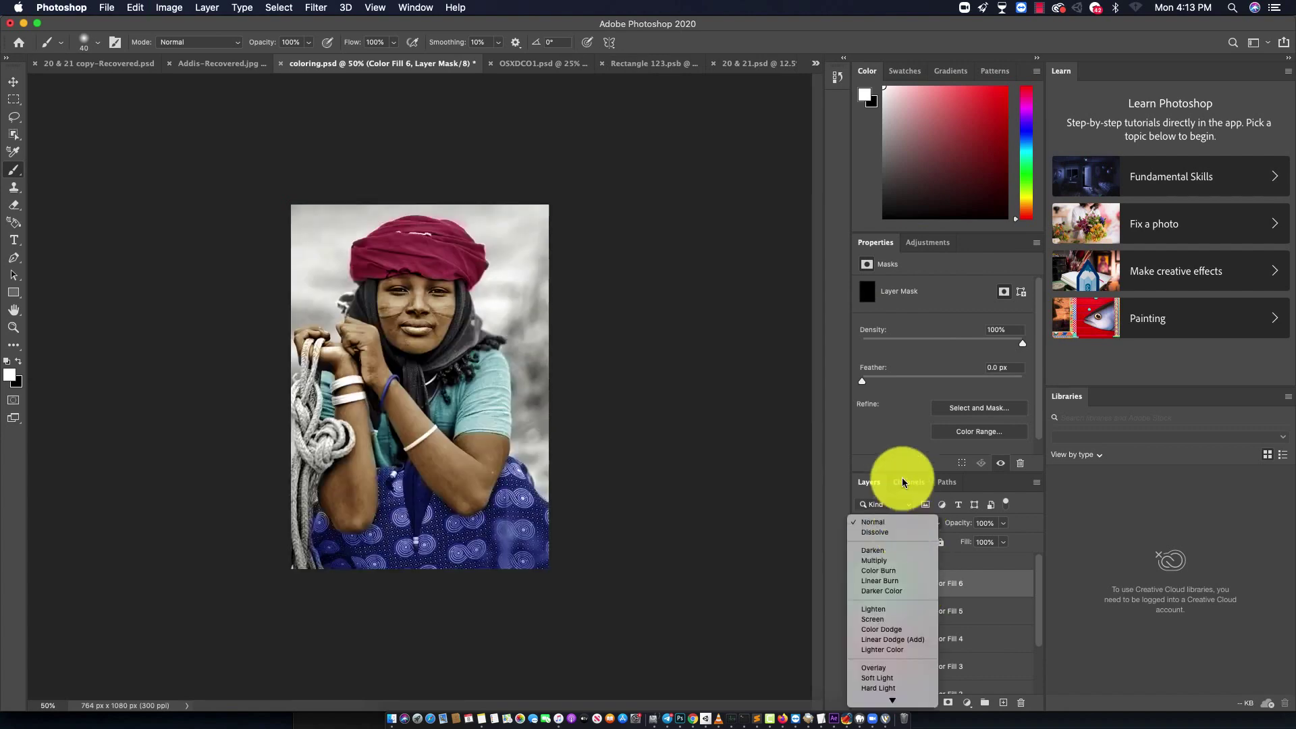
pyautogui.click(878, 675)
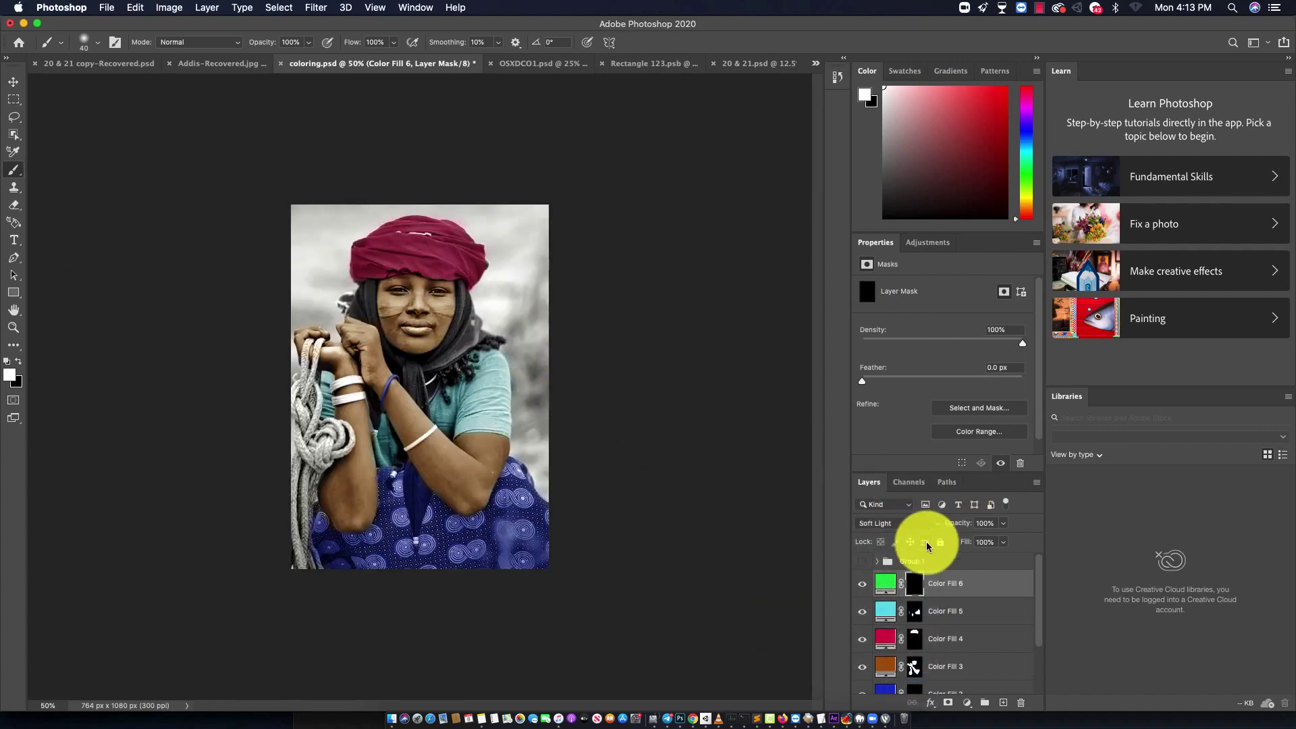
pyautogui.press(']')
pyautogui.press(']')
pyautogui.moveTo(535, 302)
pyautogui.mouseDown()
pyautogui.moveTo(529, 328)
pyautogui.moveTo(535, 223)
pyautogui.moveTo(525, 350)
pyautogui.moveTo(539, 317)
pyautogui.moveTo(544, 492)
pyautogui.moveTo(515, 356)
pyautogui.moveTo(520, 448)
pyautogui.moveTo(515, 270)
pyautogui.moveTo(540, 208)
pyautogui.mouseUp()
pyautogui.moveTo(321, 191)
pyautogui.mouseDown()
pyautogui.moveTo(316, 296)
pyautogui.moveTo(309, 202)
pyautogui.moveTo(340, 215)
pyautogui.moveTo(520, 207)
pyautogui.moveTo(498, 243)
pyautogui.moveTo(517, 319)
pyautogui.moveTo(338, 281)
pyautogui.moveTo(338, 252)
pyautogui.moveTo(524, 301)
pyautogui.moveTo(494, 306)
pyautogui.mouseUp()
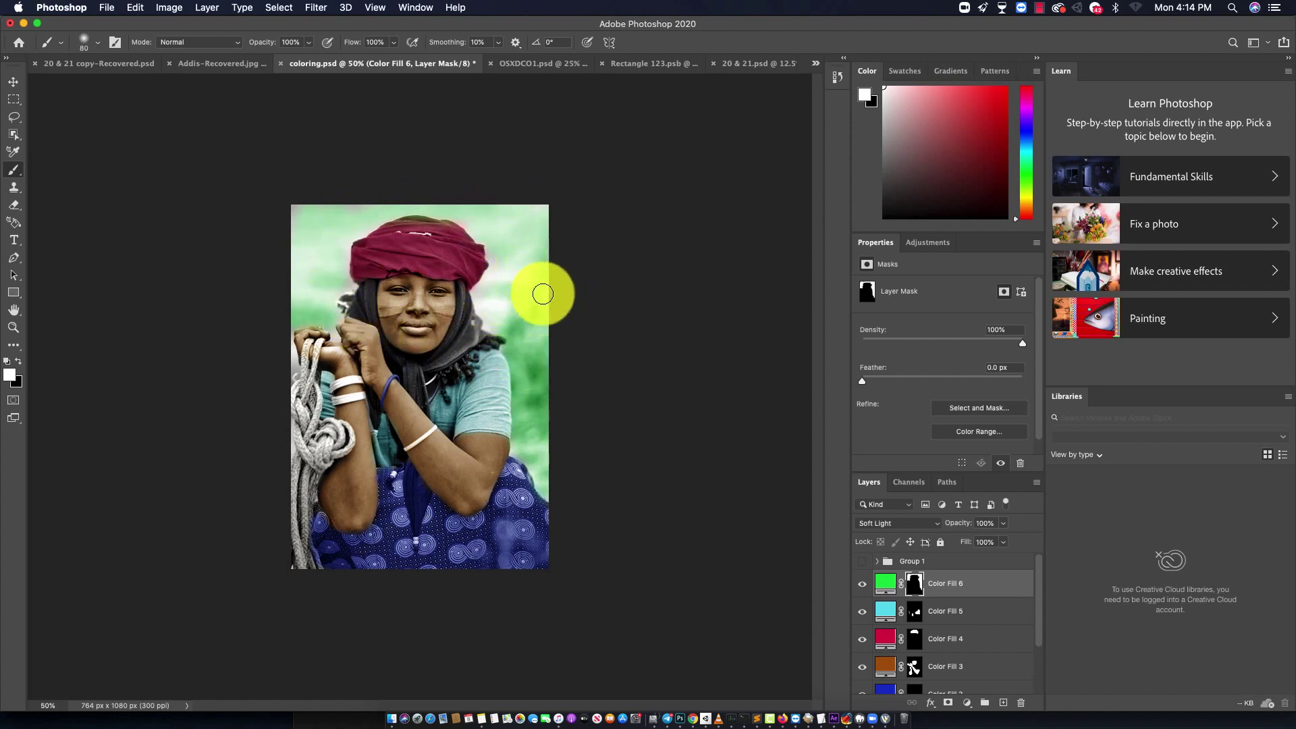
# Darken the background green of Color Fill 6.
pyautogui.doubleClick(886, 583)
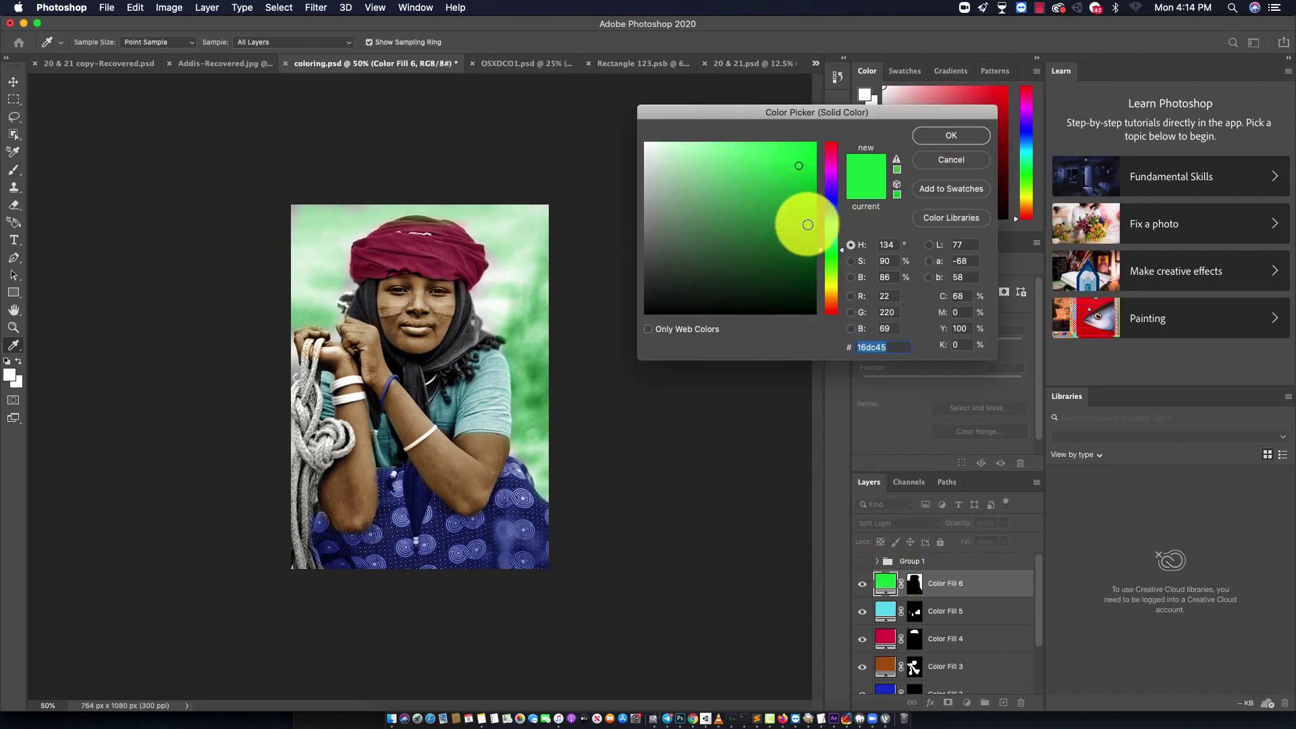
pyautogui.moveTo(800, 218)
pyautogui.mouseDown()
pyautogui.moveTo(783, 197)
pyautogui.moveTo(789, 211)
pyautogui.mouseUp()
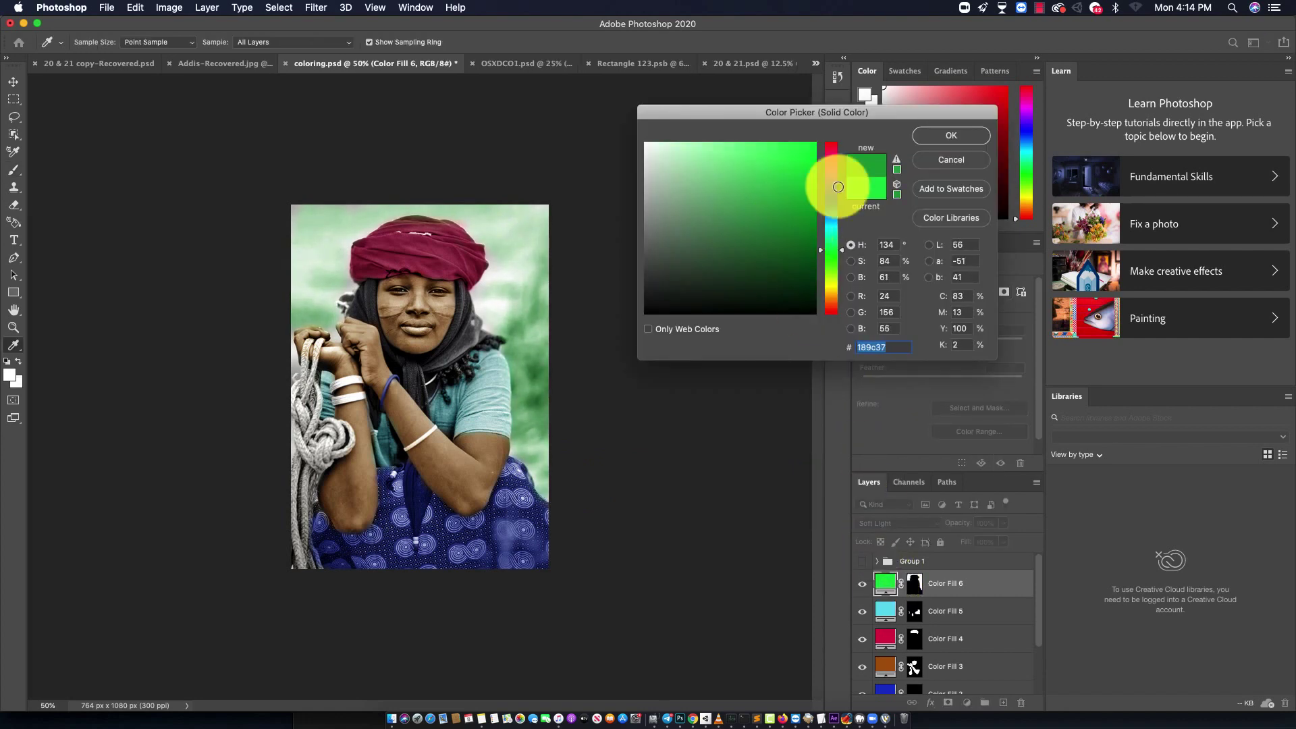
pyautogui.click(951, 139)
pyautogui.press('b')
# Zoom in, target the green layer's mask, and paint black along the bottom edge.
pyautogui.hotkey('ctrl', '+')
pyautogui.hotkey('ctrl', '+')
pyautogui.hotkey('ctrl', '+')
pyautogui.scroll(10, 664, 175)
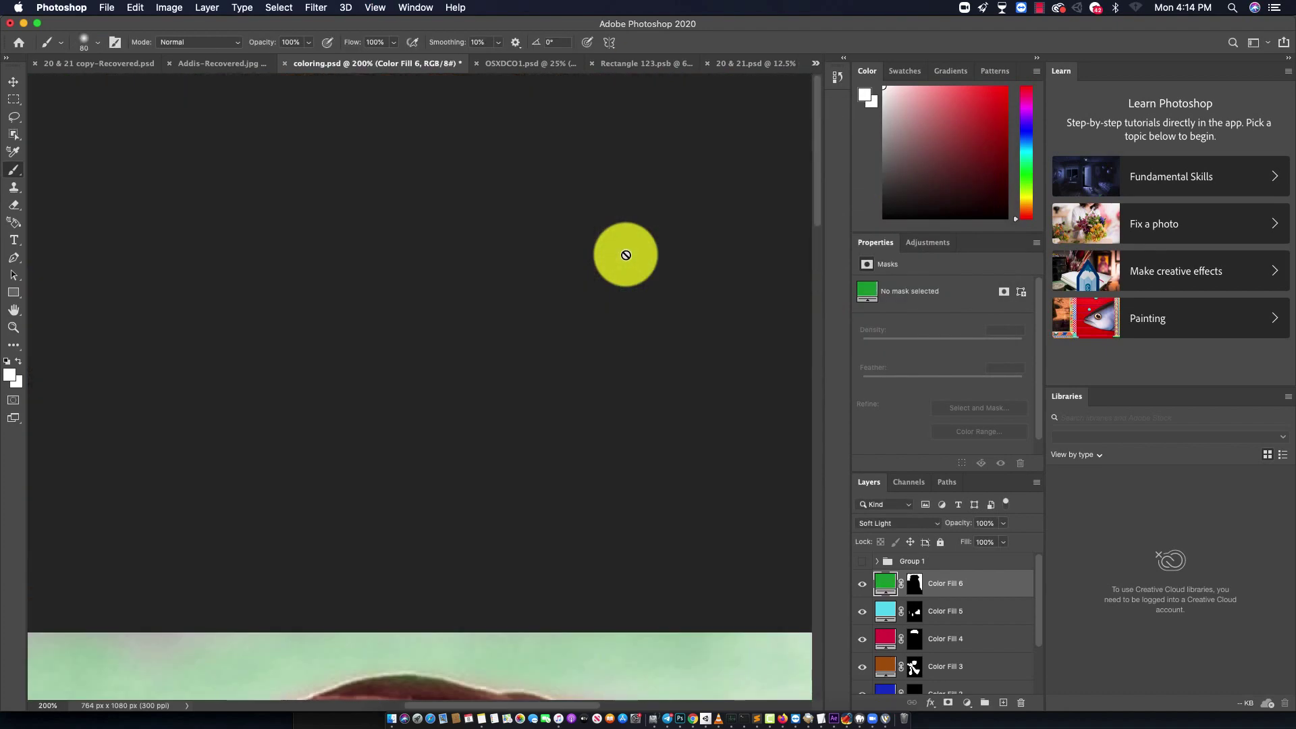
pyautogui.scroll(-6, 815, 157)
pyautogui.scroll(-2, 793, 283)
pyautogui.scroll(-3, 725, 271)
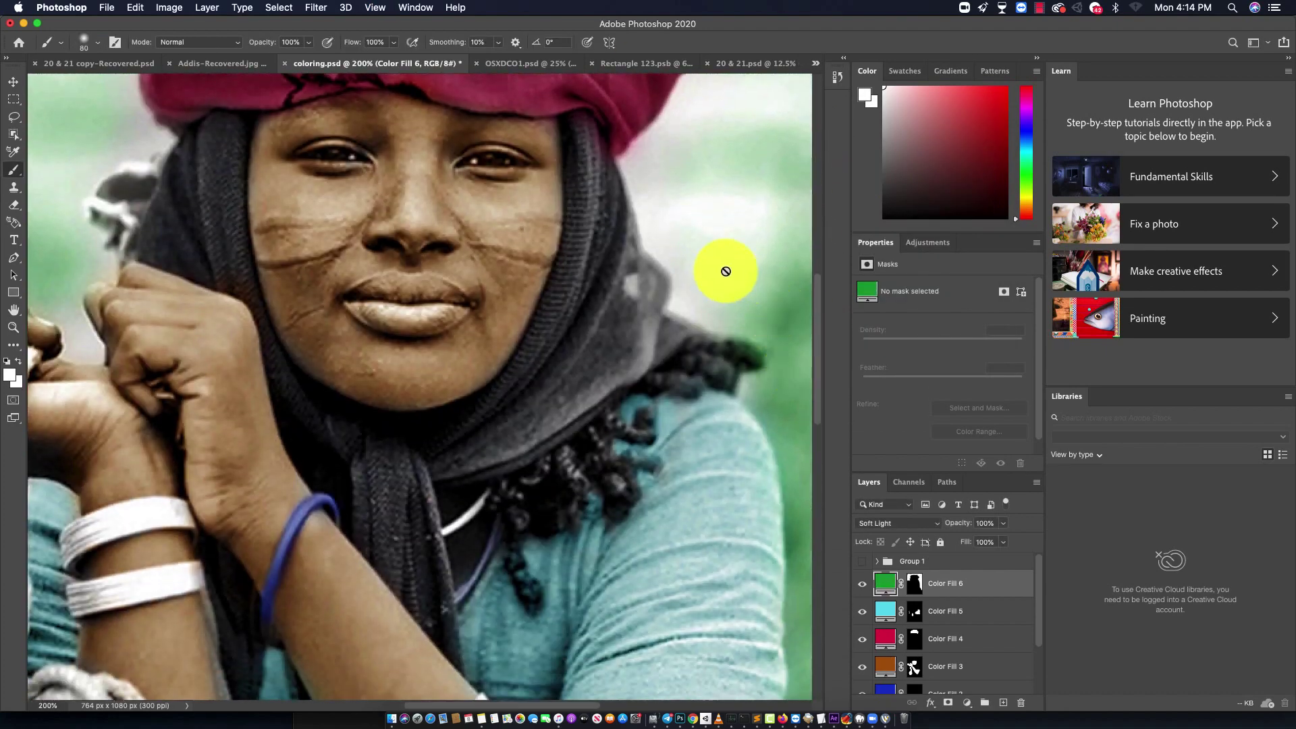
pyautogui.click(914, 583)
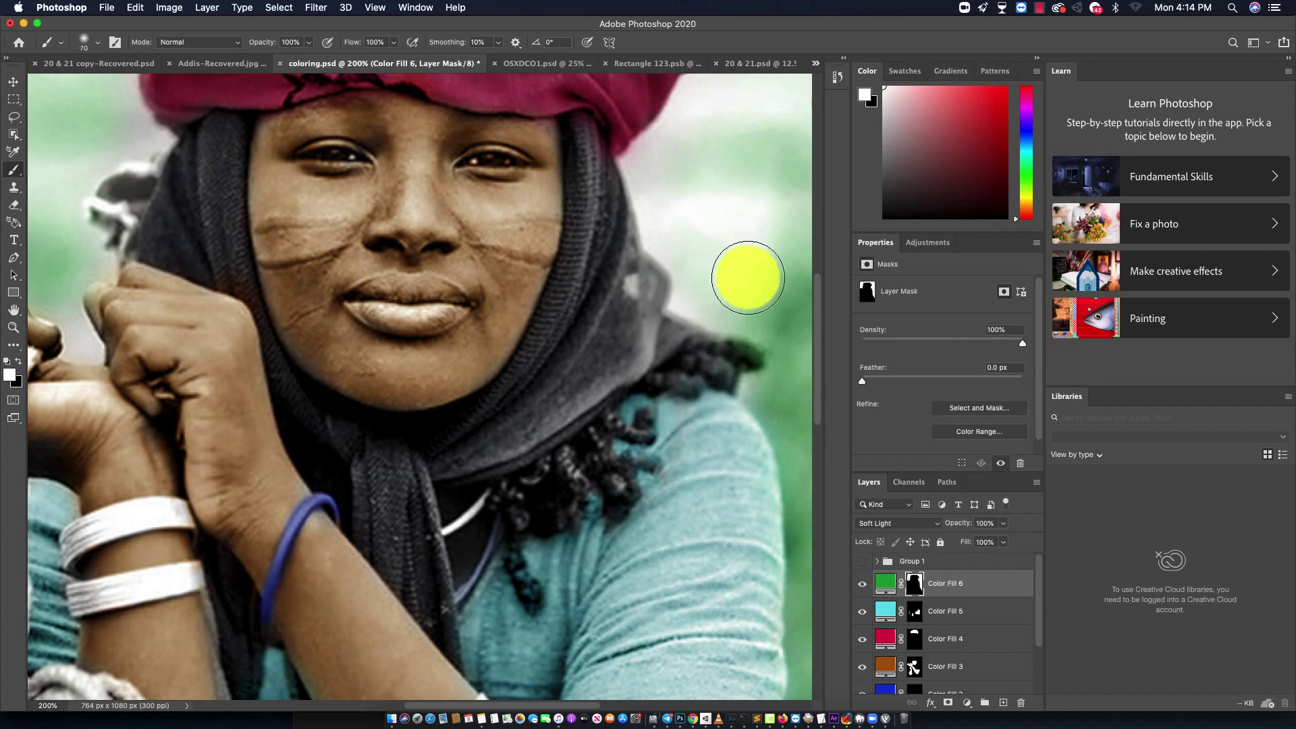
pyautogui.press('cmd+i')
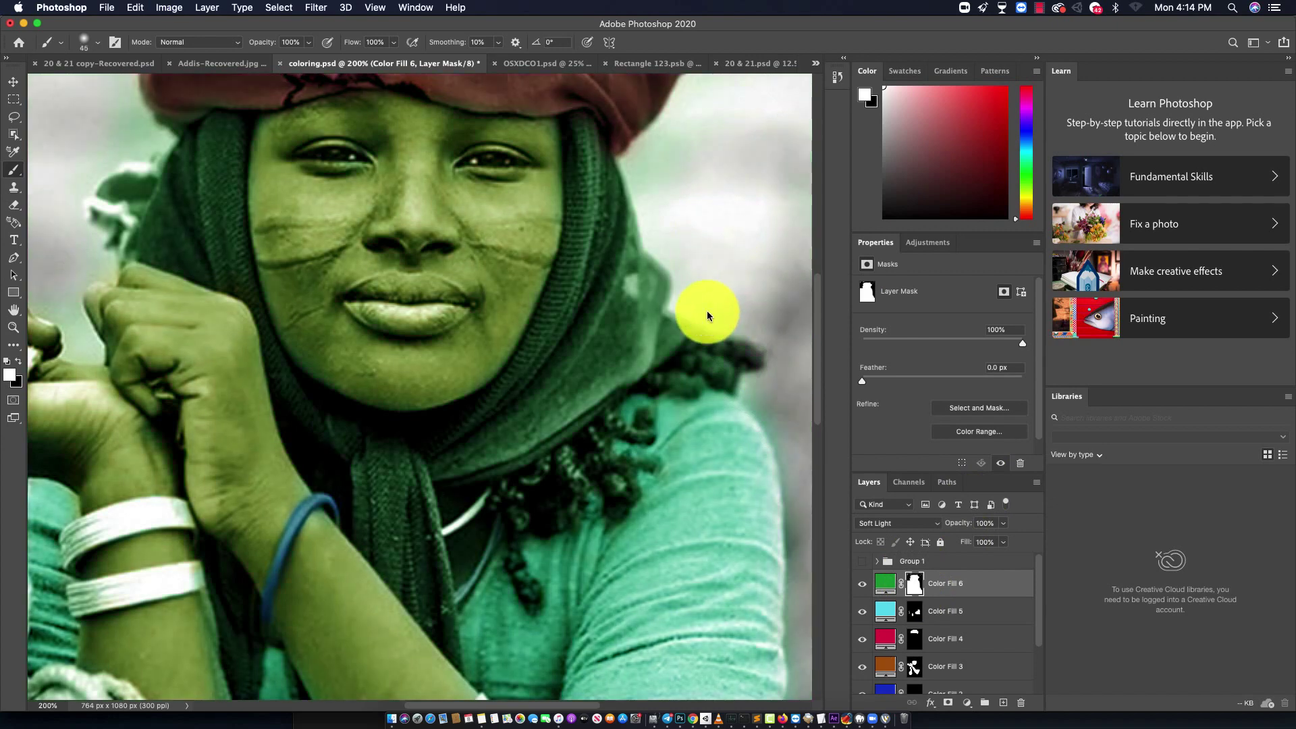
pyautogui.press('cmd+i')
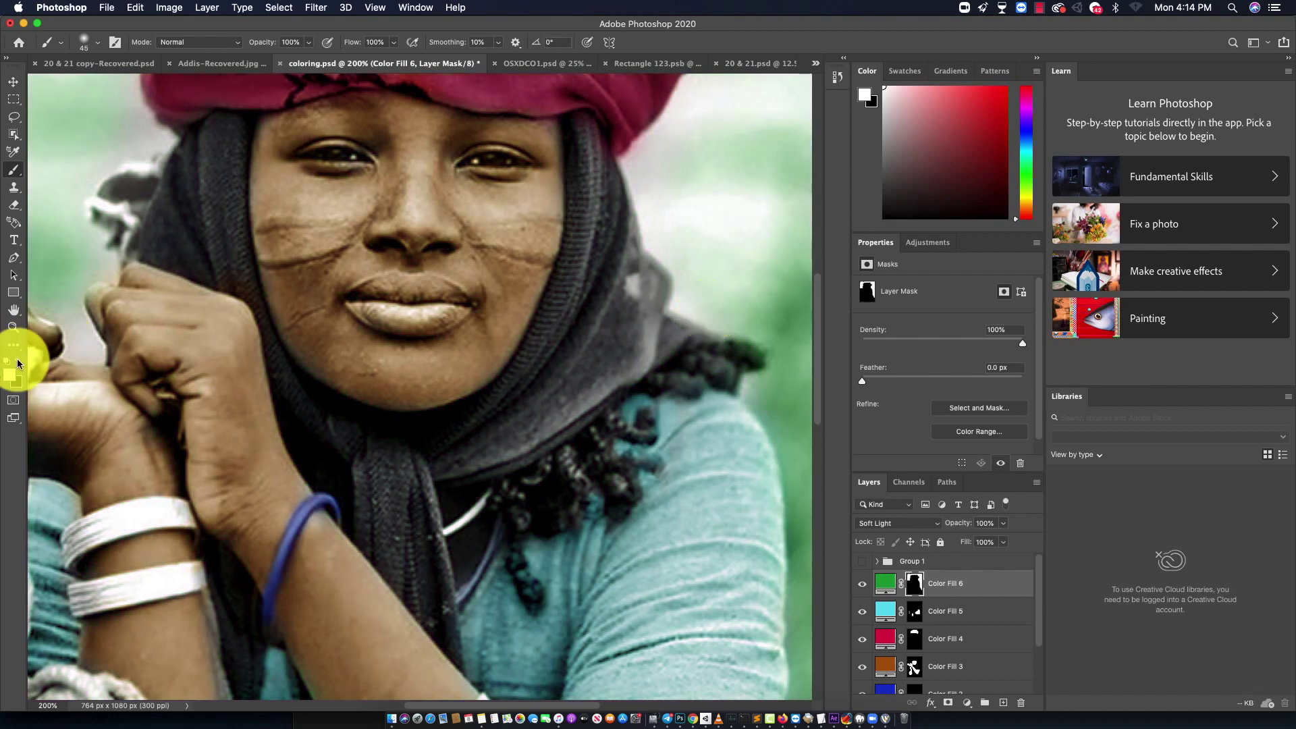
pyautogui.click(18, 361)
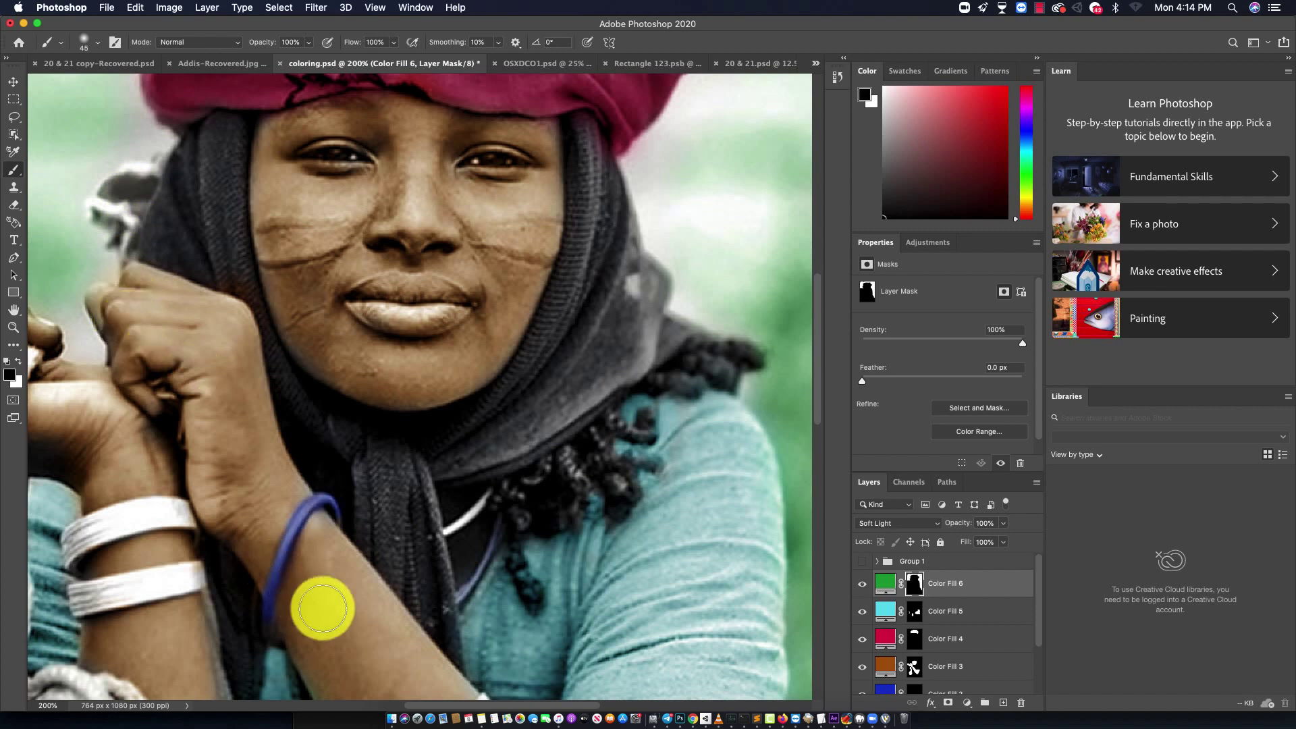
pyautogui.moveTo(428, 702); pyautogui.dragTo(347, 702)
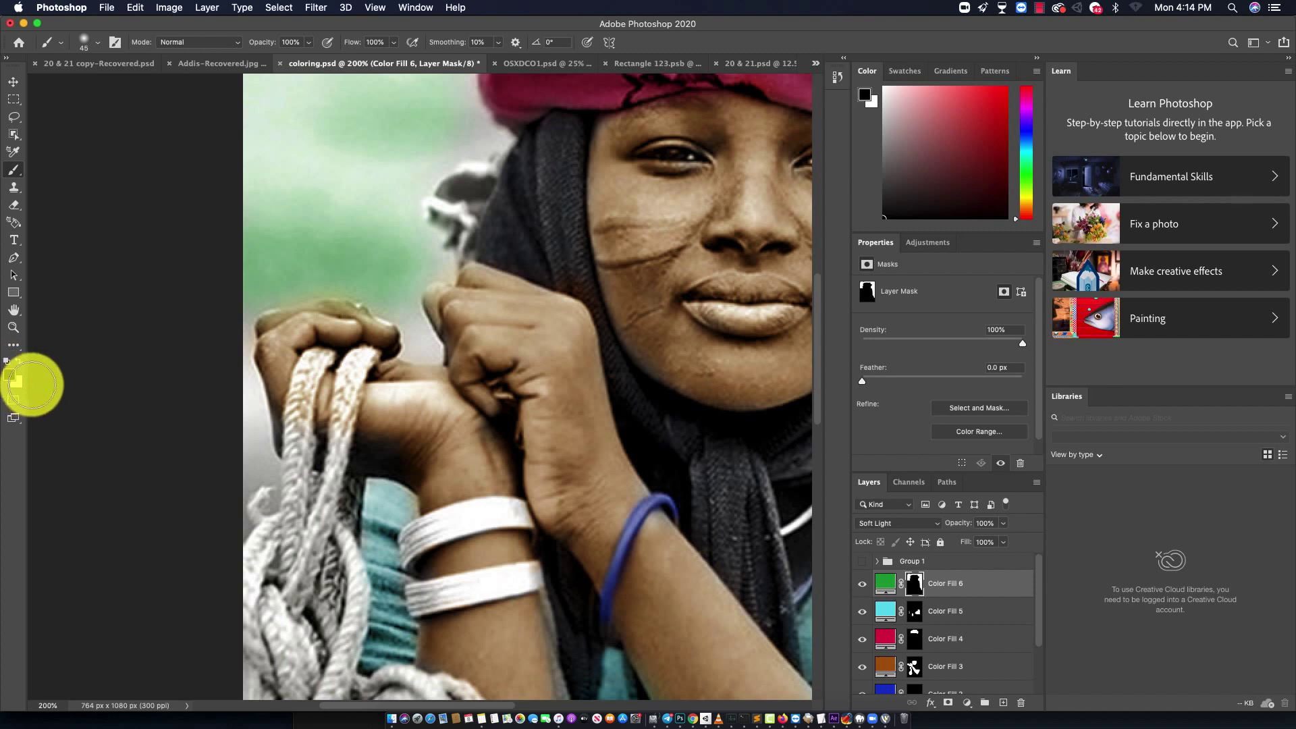
# Refine the green mask beside the forearm so the hands stay uncoloured, then zoom out.
pyautogui.press('x')
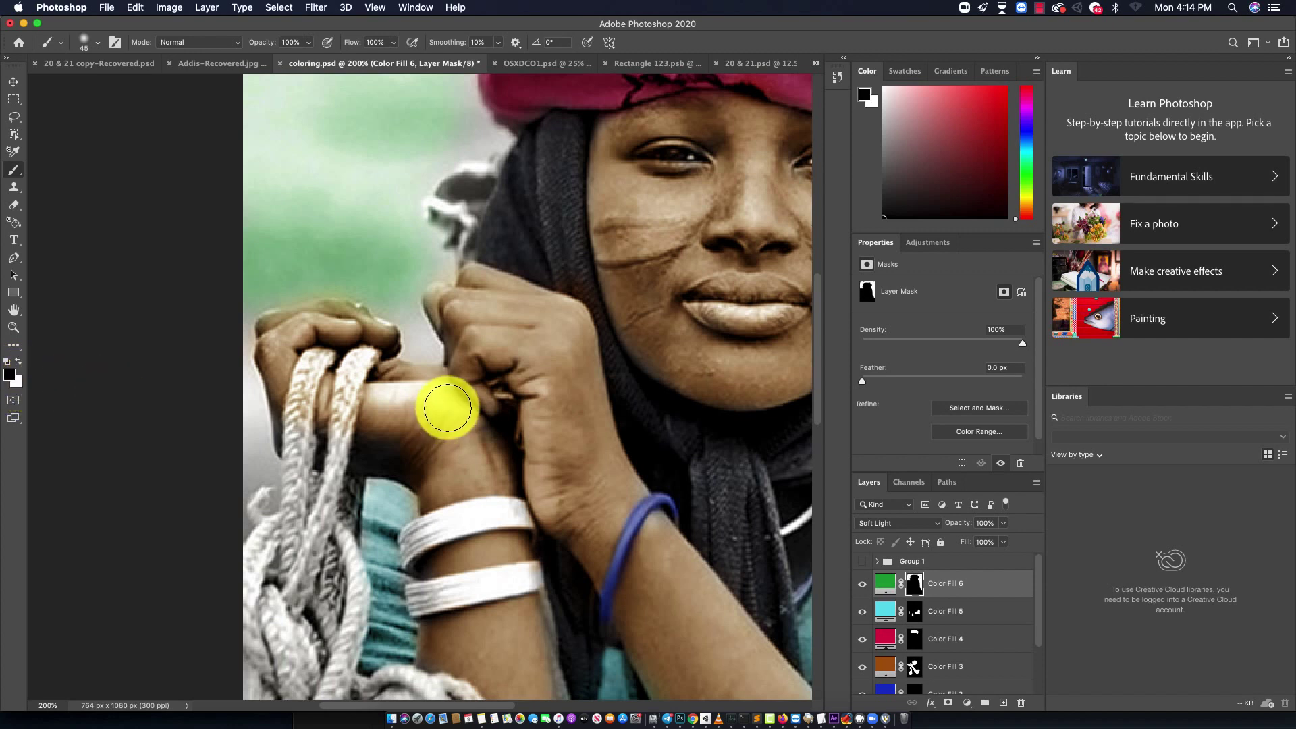
pyautogui.moveTo(447, 408)
pyautogui.mouseDown()
pyautogui.moveTo(309, 356)
pyautogui.moveTo(307, 313)
pyautogui.mouseUp()
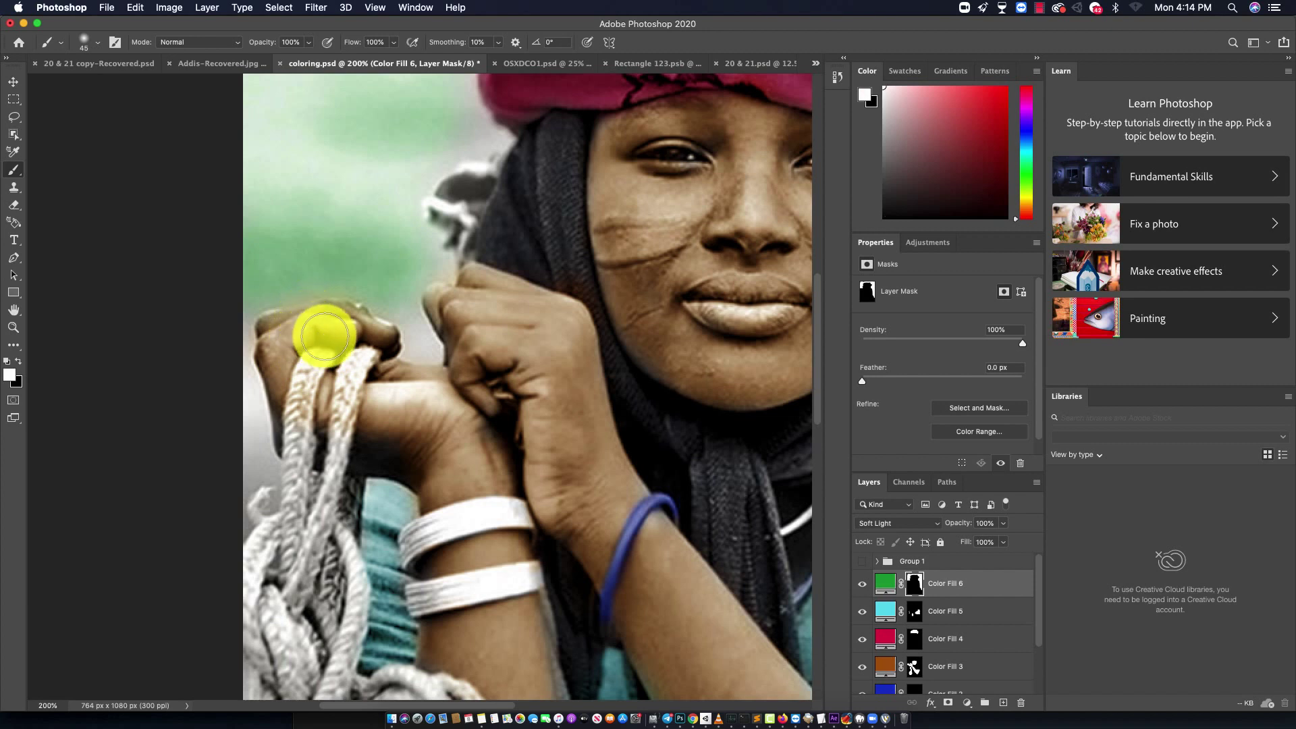
pyautogui.press('x')
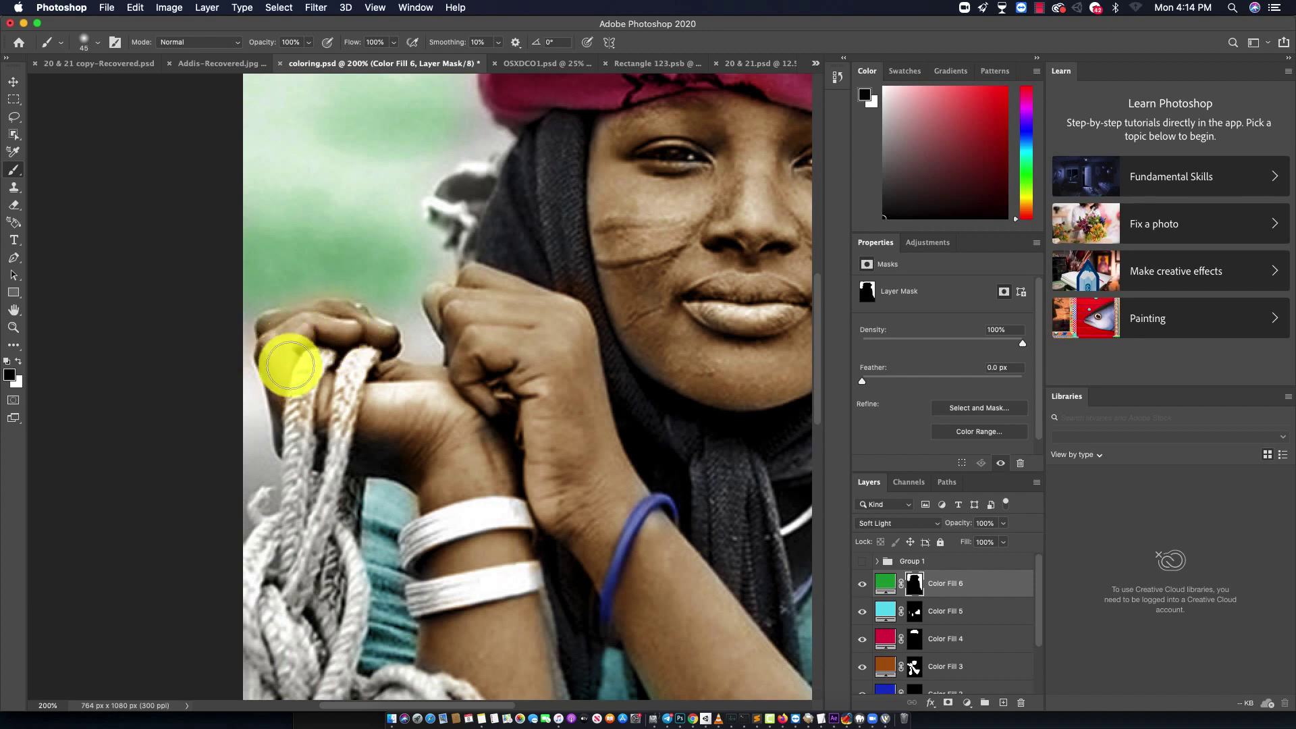
pyautogui.press('x')
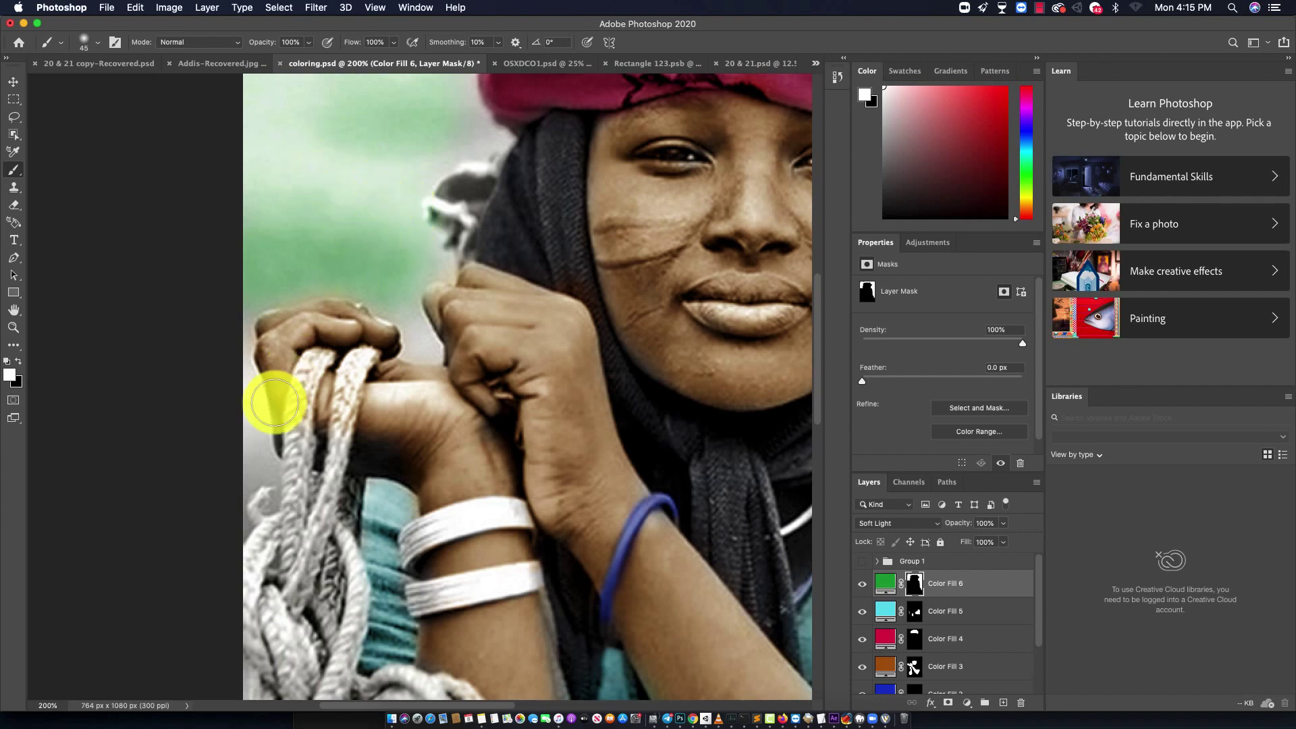
pyautogui.scroll(-2, 820, 350)
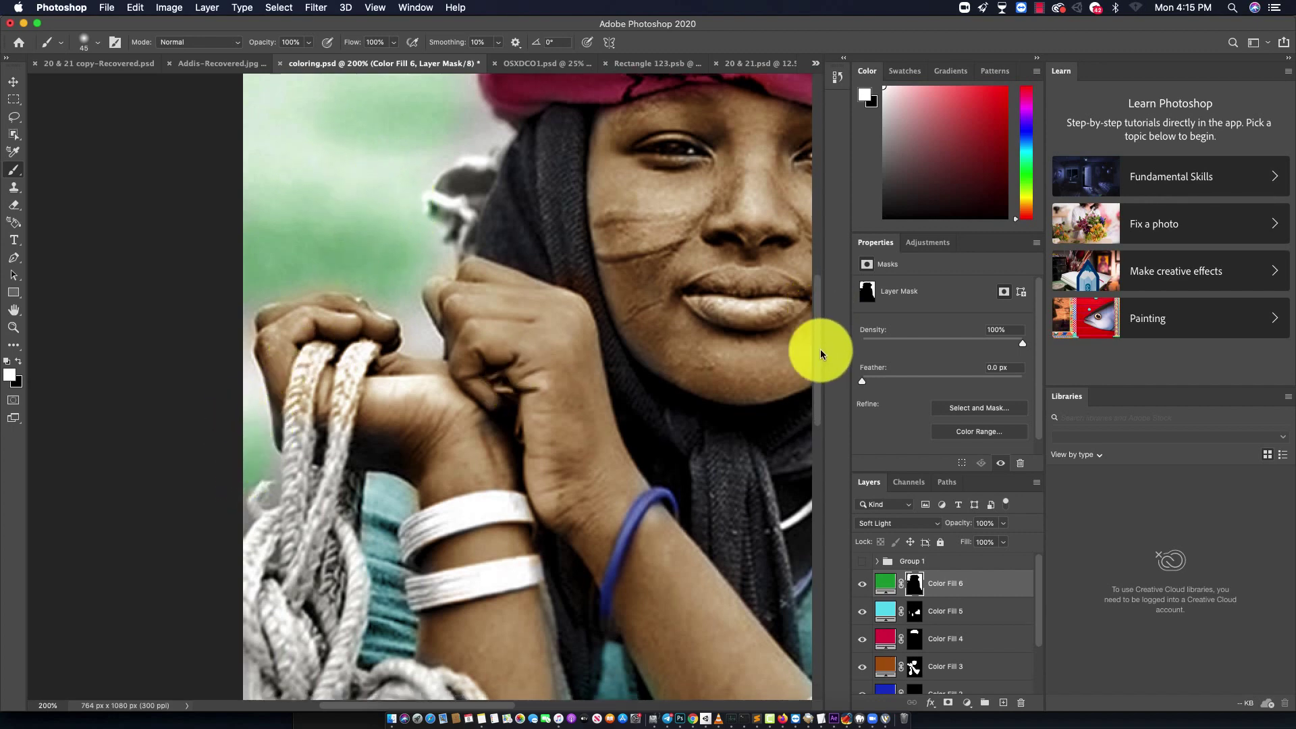
pyautogui.scroll(-5, 821, 363)
pyautogui.hotkey('ctrl', '-')
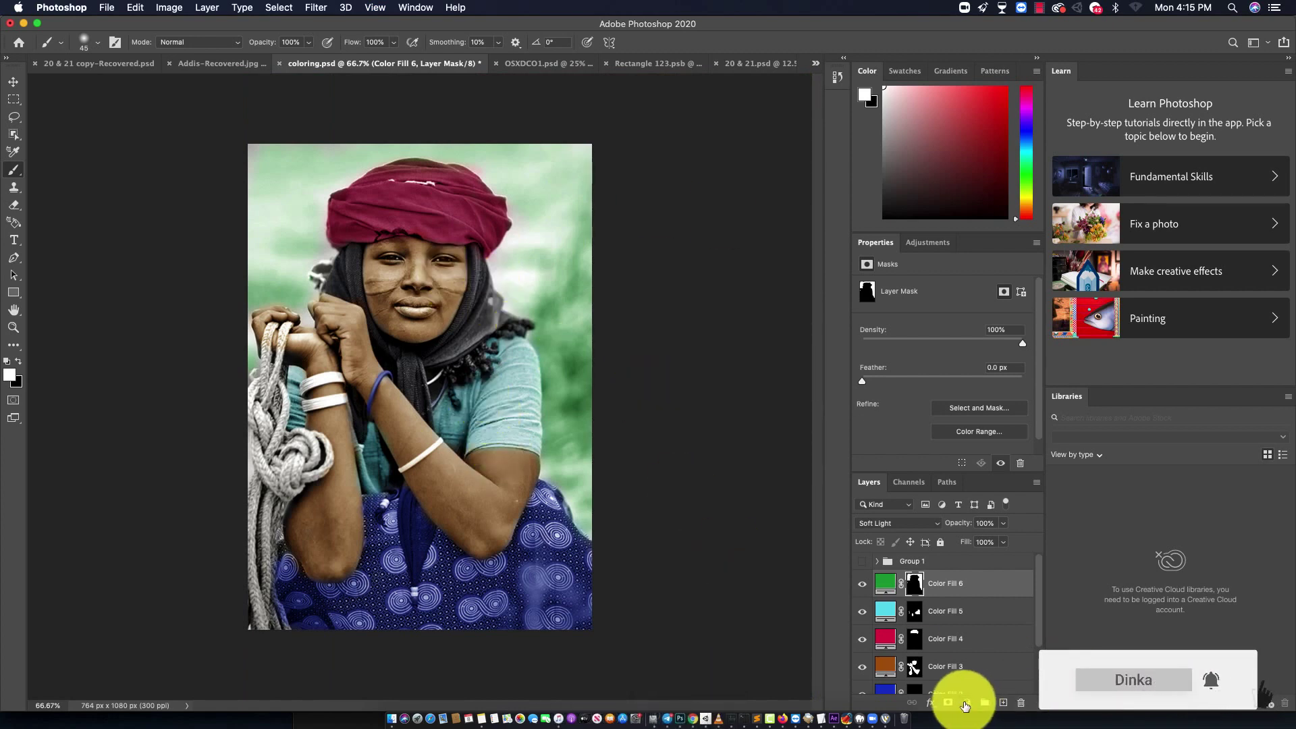
# Add a medium blue Solid Color fill layer, Color Fill 7.
pyautogui.click(967, 702)
pyautogui.click(990, 445)
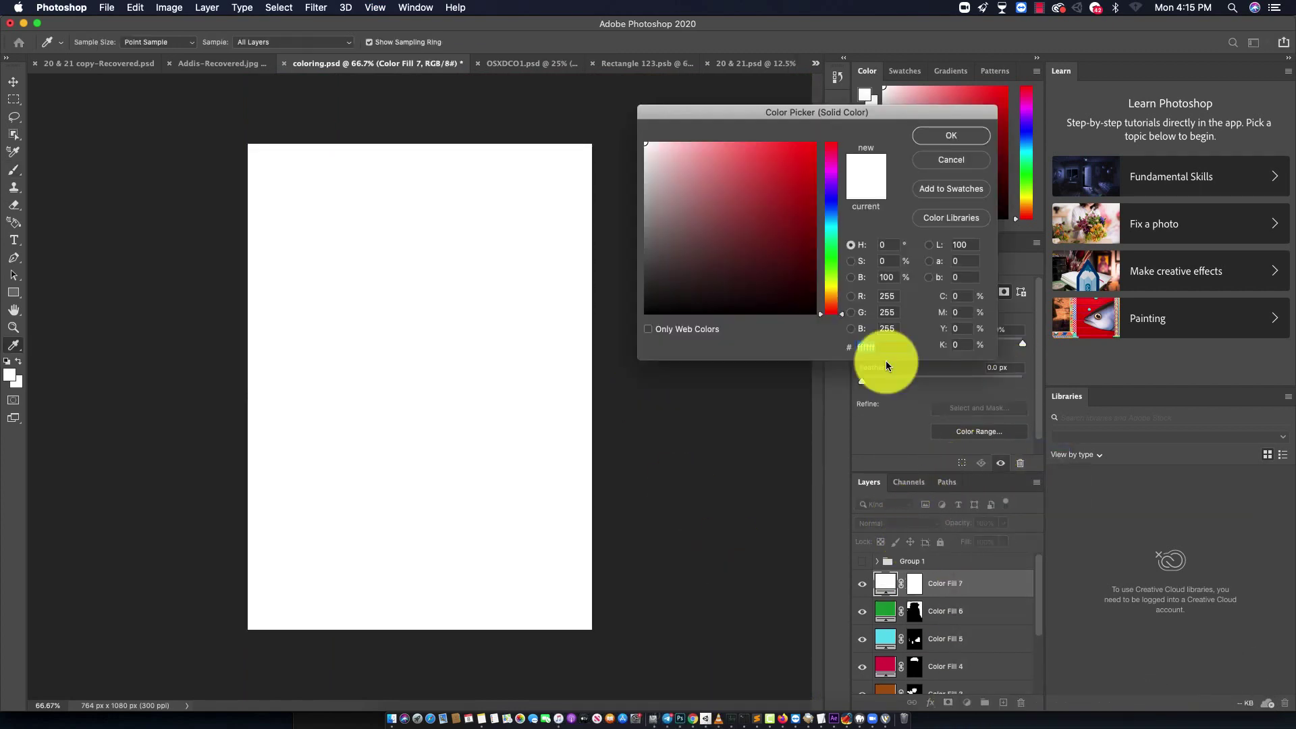
pyautogui.moveTo(832, 208); pyautogui.dragTo(830, 214)
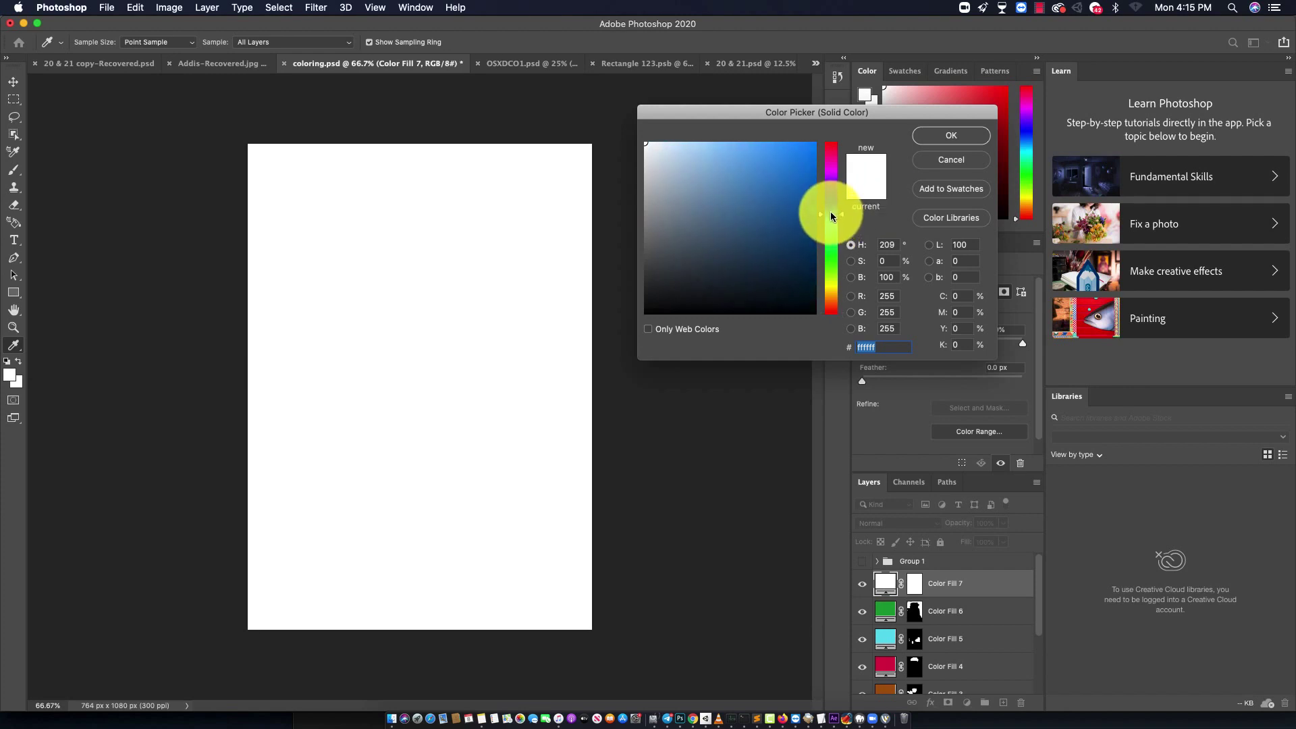
pyautogui.click(827, 204)
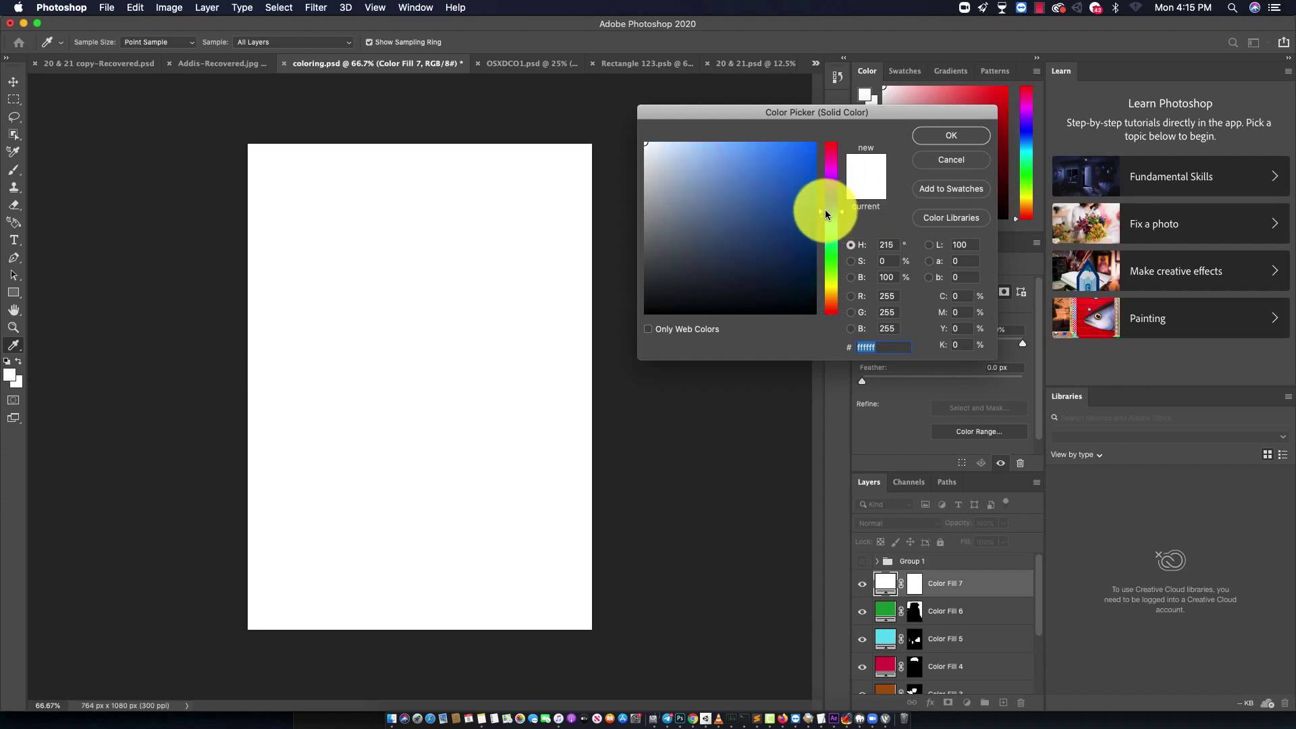
pyautogui.click(800, 163)
pyautogui.click(949, 139)
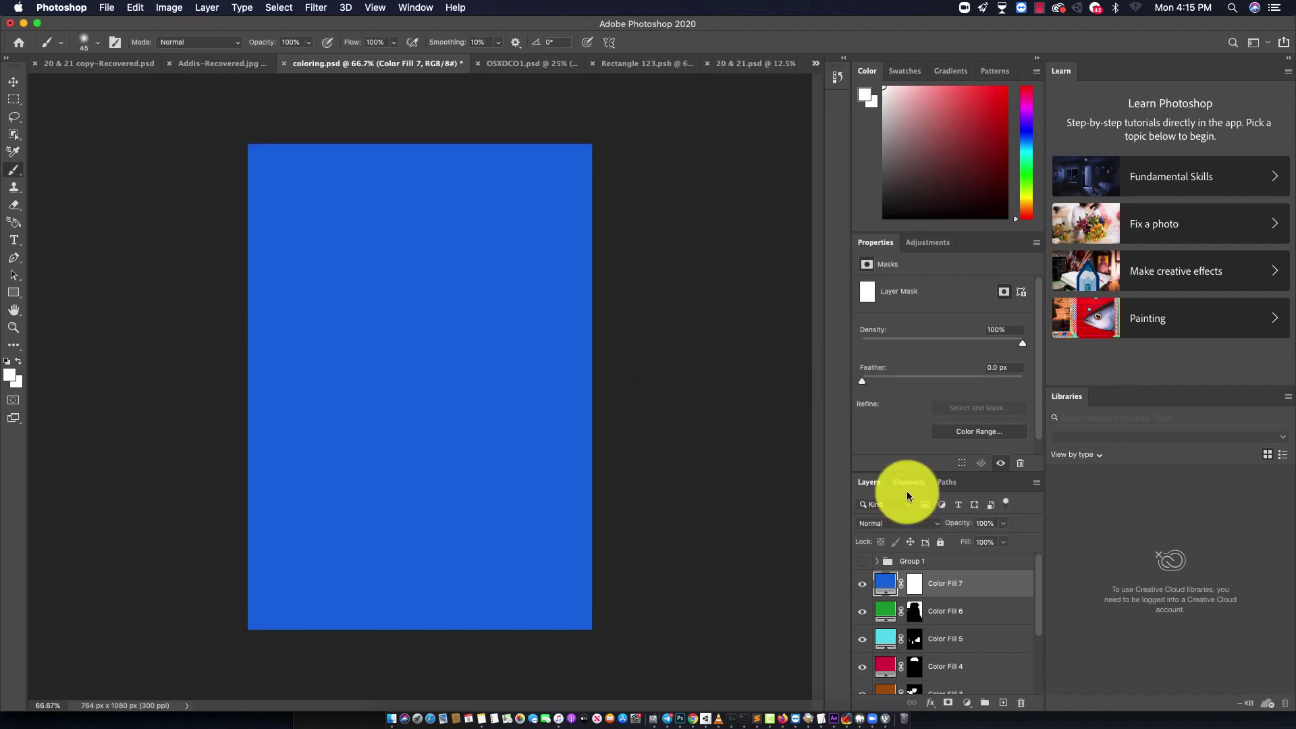
# Invert Color Fill 7's mask to hide the blue and set its blend mode to Soft Light.
pyautogui.click(915, 585)
pyautogui.hotkey('ctrl', 'i')
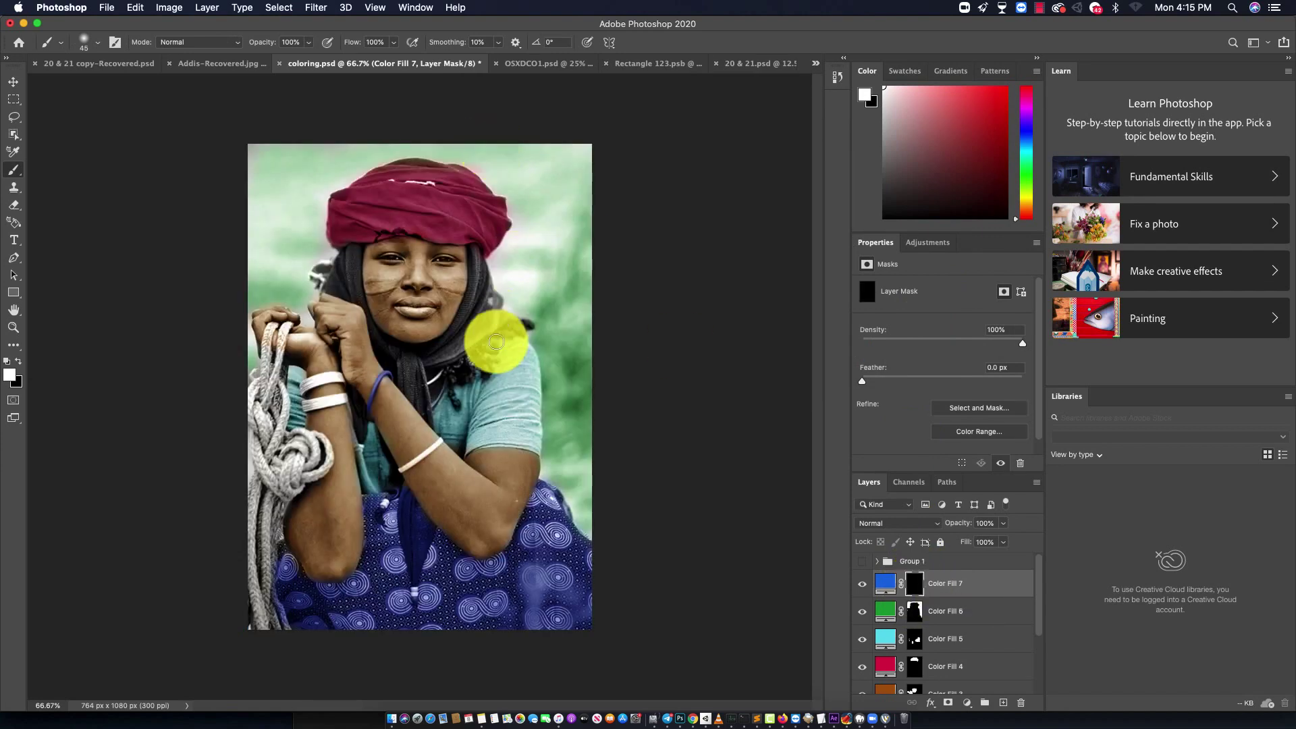
pyautogui.click(871, 523)
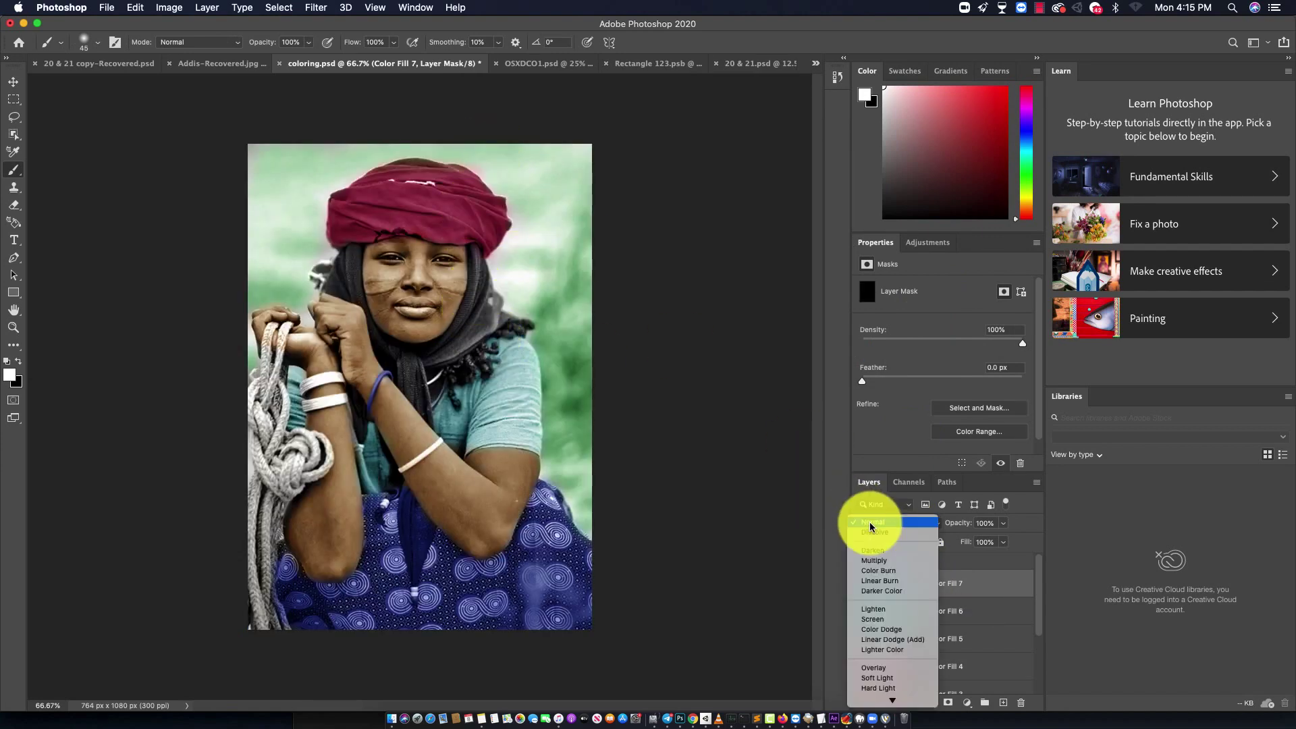
pyautogui.click(877, 679)
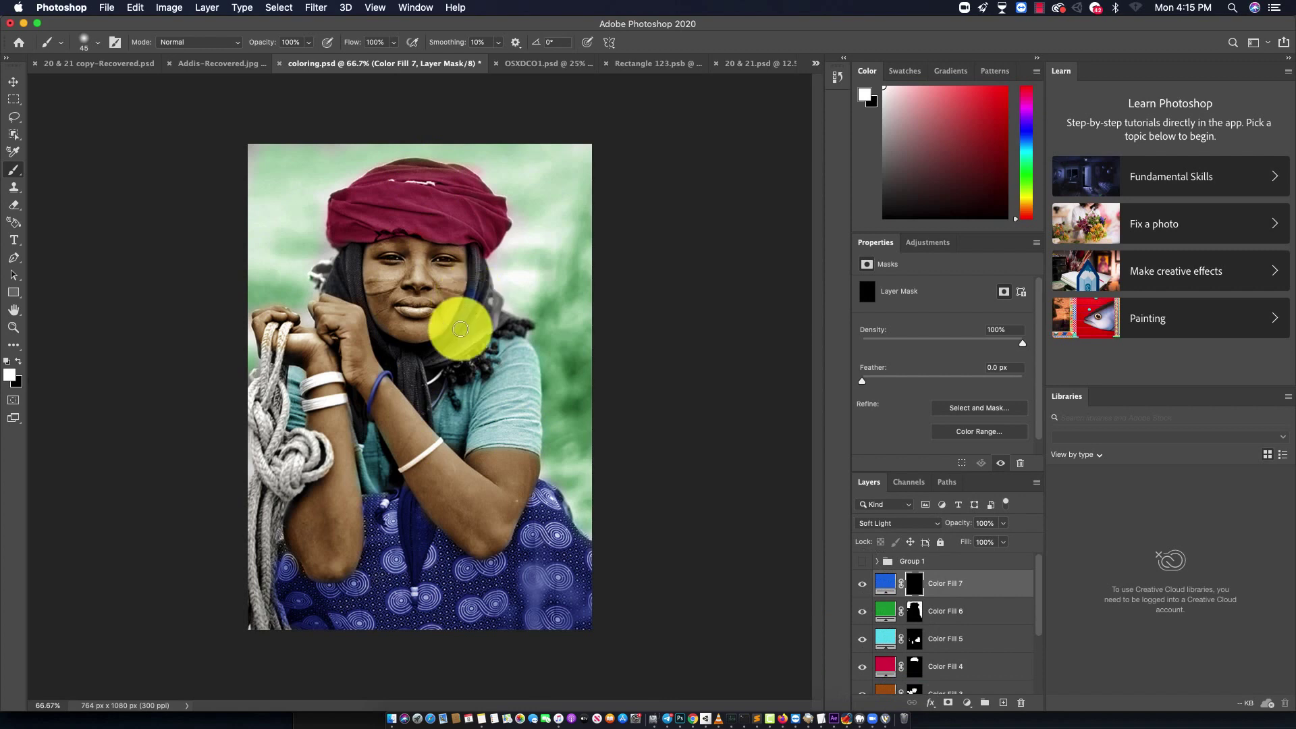
# Paint blue over the headscarf beside the face, down to the neck and along its edges.
pyautogui.moveTo(478, 258)
pyautogui.mouseDown()
pyautogui.moveTo(486, 326)
pyautogui.moveTo(422, 365)
pyautogui.mouseUp()
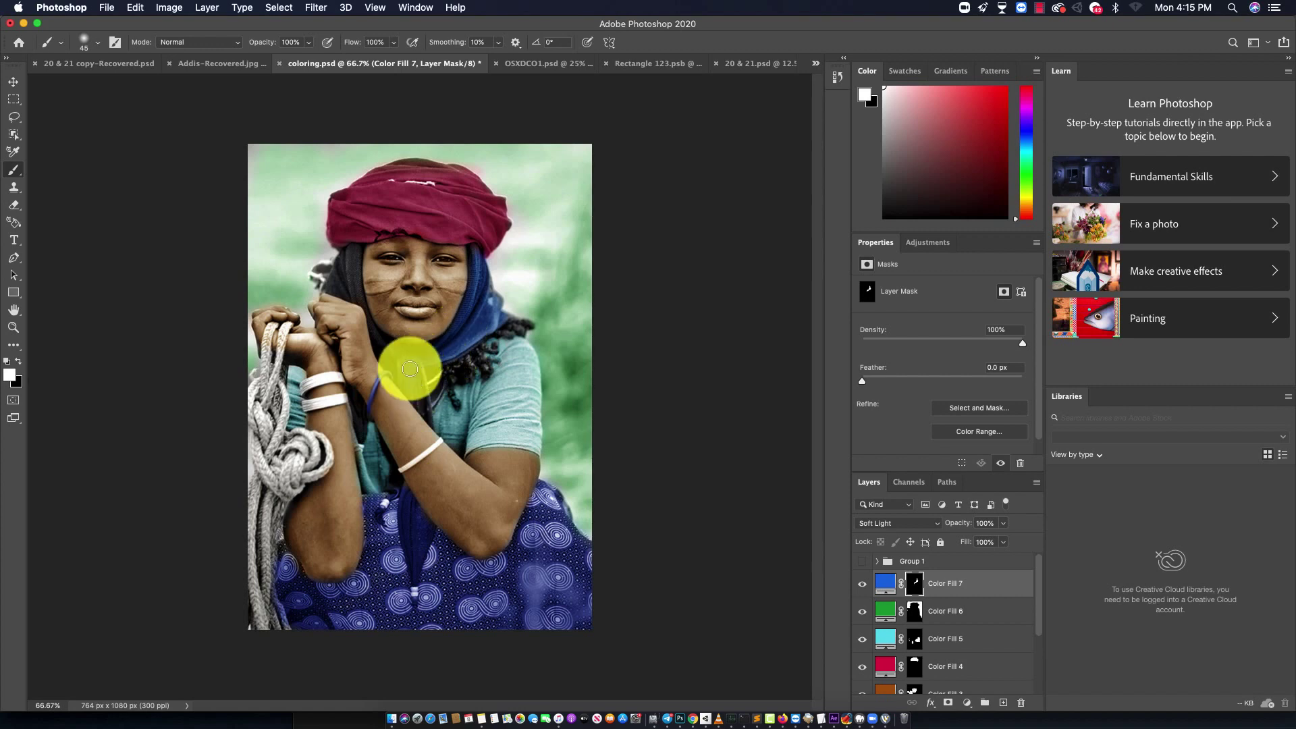
pyautogui.moveTo(423, 382)
pyautogui.mouseDown()
pyautogui.moveTo(341, 255)
pyautogui.moveTo(338, 285)
pyautogui.mouseUp()
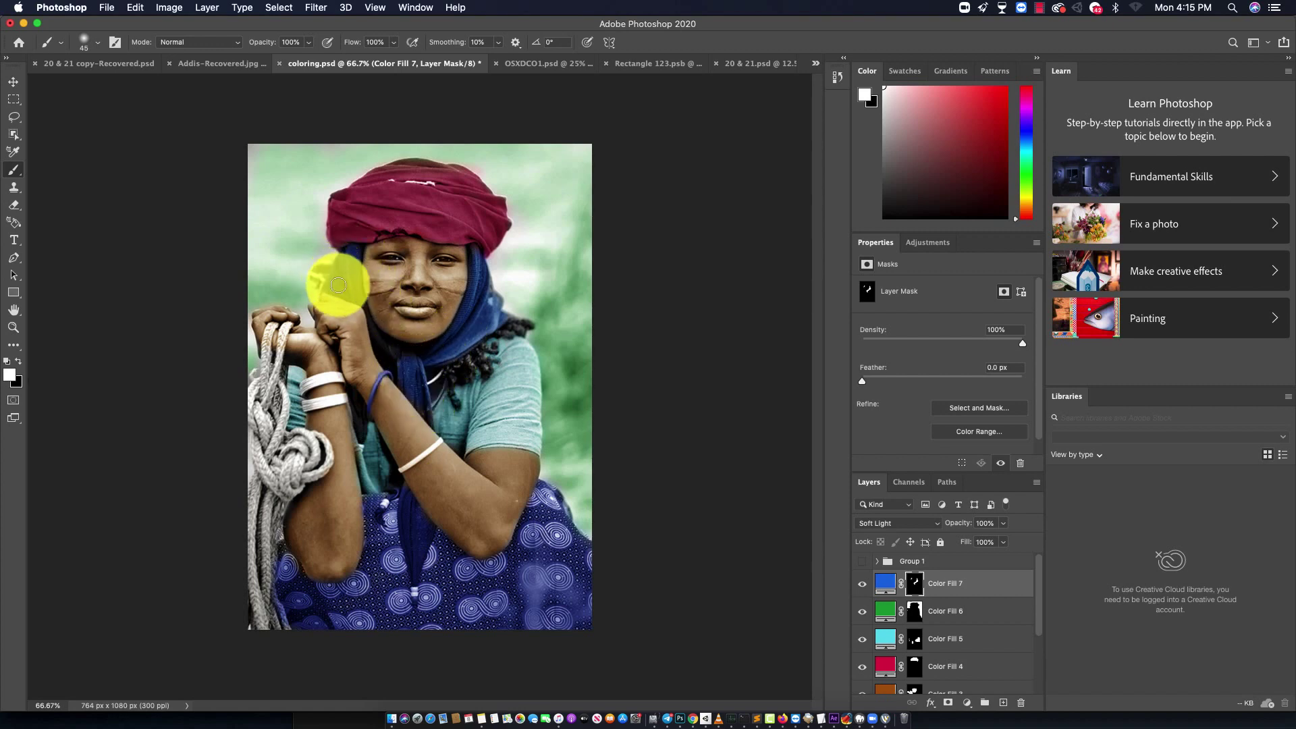
pyautogui.scroll(1, 354, 288)
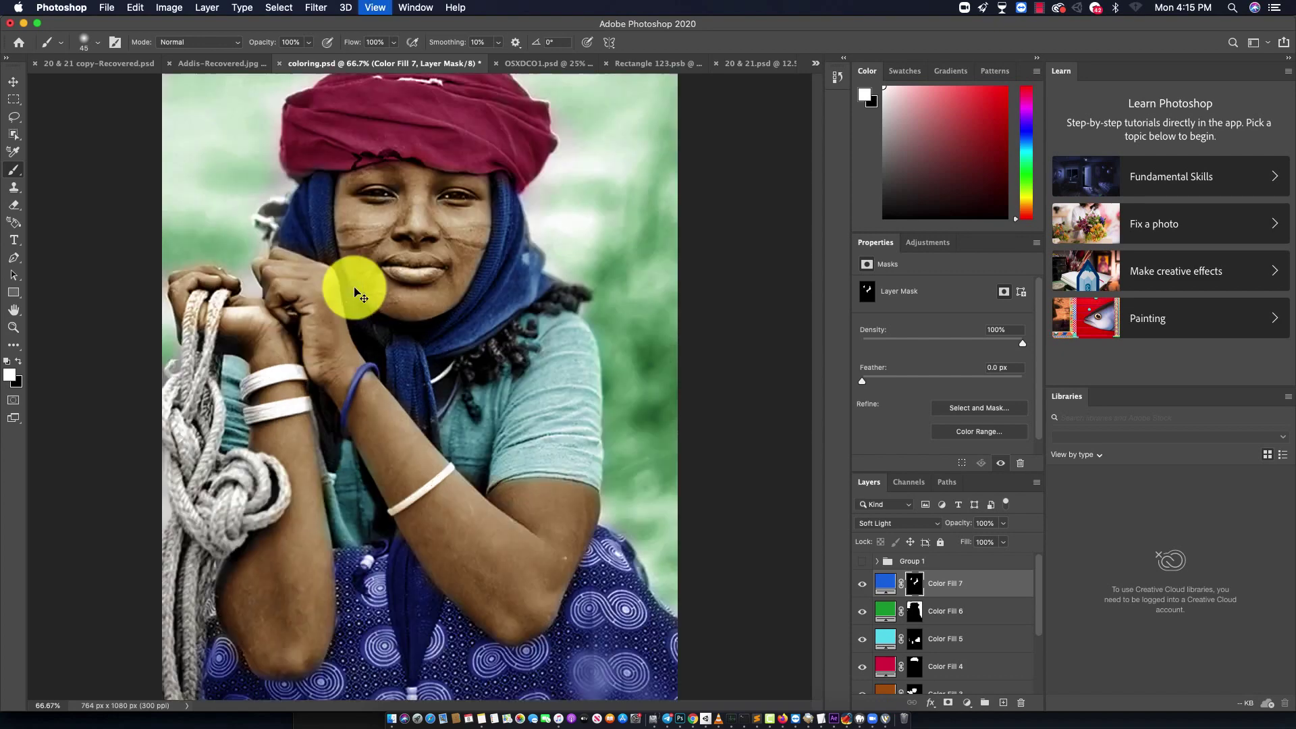
pyautogui.scroll(1, 353, 284)
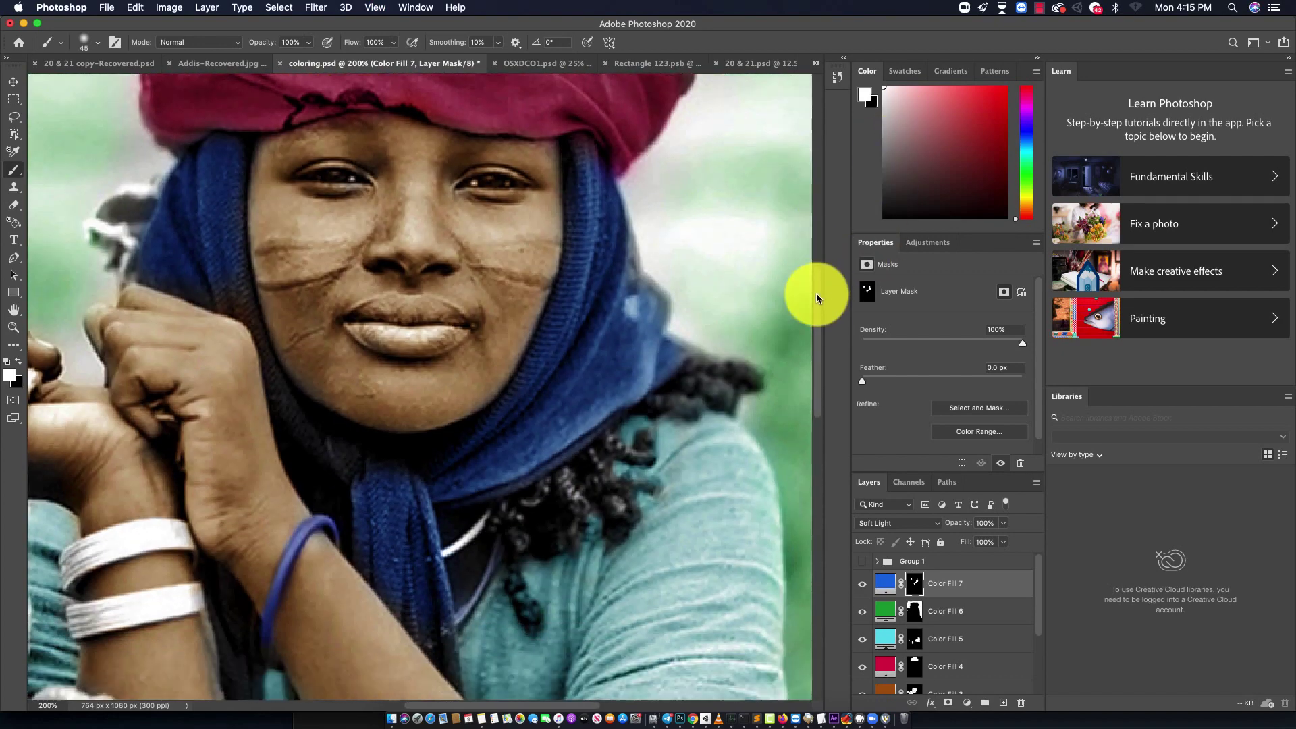
pyautogui.moveTo(218, 233)
pyautogui.mouseDown()
pyautogui.moveTo(179, 252)
pyautogui.moveTo(345, 476)
pyautogui.moveTo(227, 289)
pyautogui.mouseUp()
pyautogui.press('[')
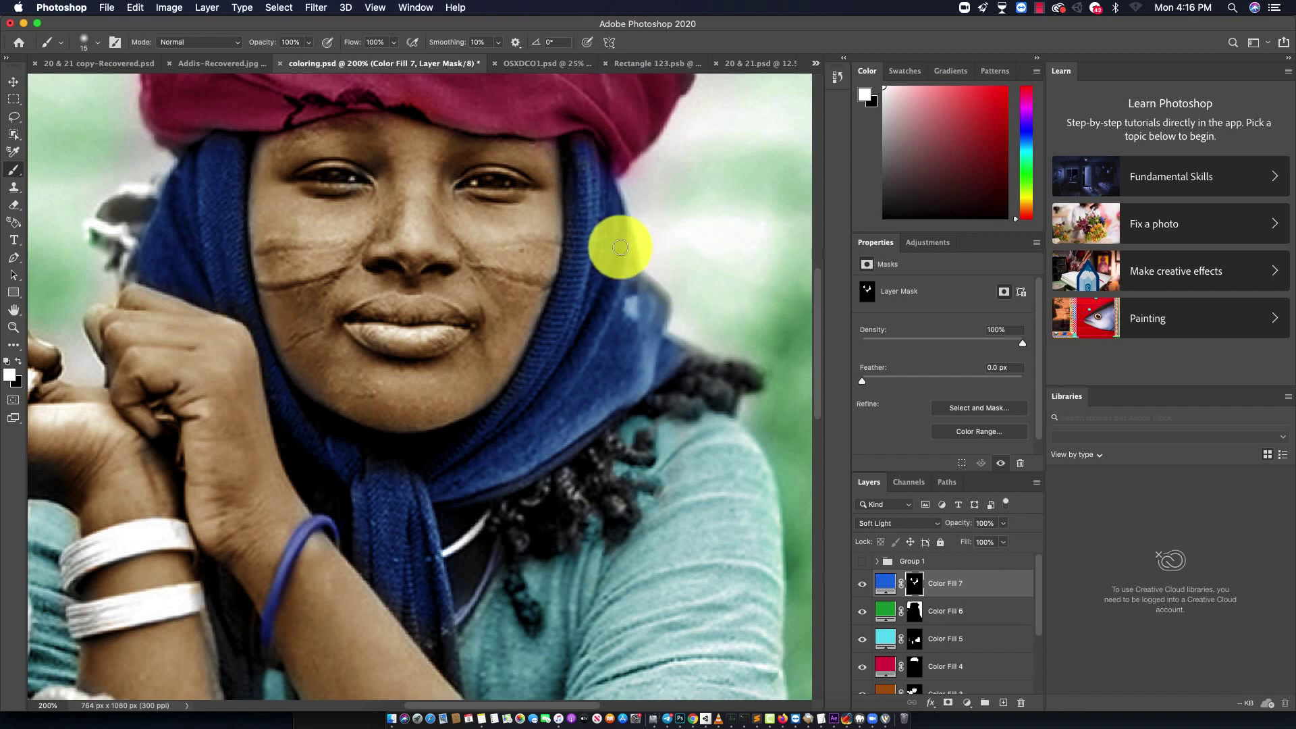
pyautogui.moveTo(620, 247)
pyautogui.mouseDown()
pyautogui.moveTo(662, 330)
pyautogui.moveTo(717, 359)
pyautogui.moveTo(830, 318)
pyautogui.moveTo(782, 467)
pyautogui.moveTo(389, 358)
pyautogui.moveTo(380, 488)
pyautogui.moveTo(405, 457)
pyautogui.moveTo(373, 292)
pyautogui.moveTo(379, 451)
pyautogui.moveTo(410, 457)
pyautogui.moveTo(402, 519)
pyautogui.mouseUp()
pyautogui.press(']')
pyautogui.press(']')
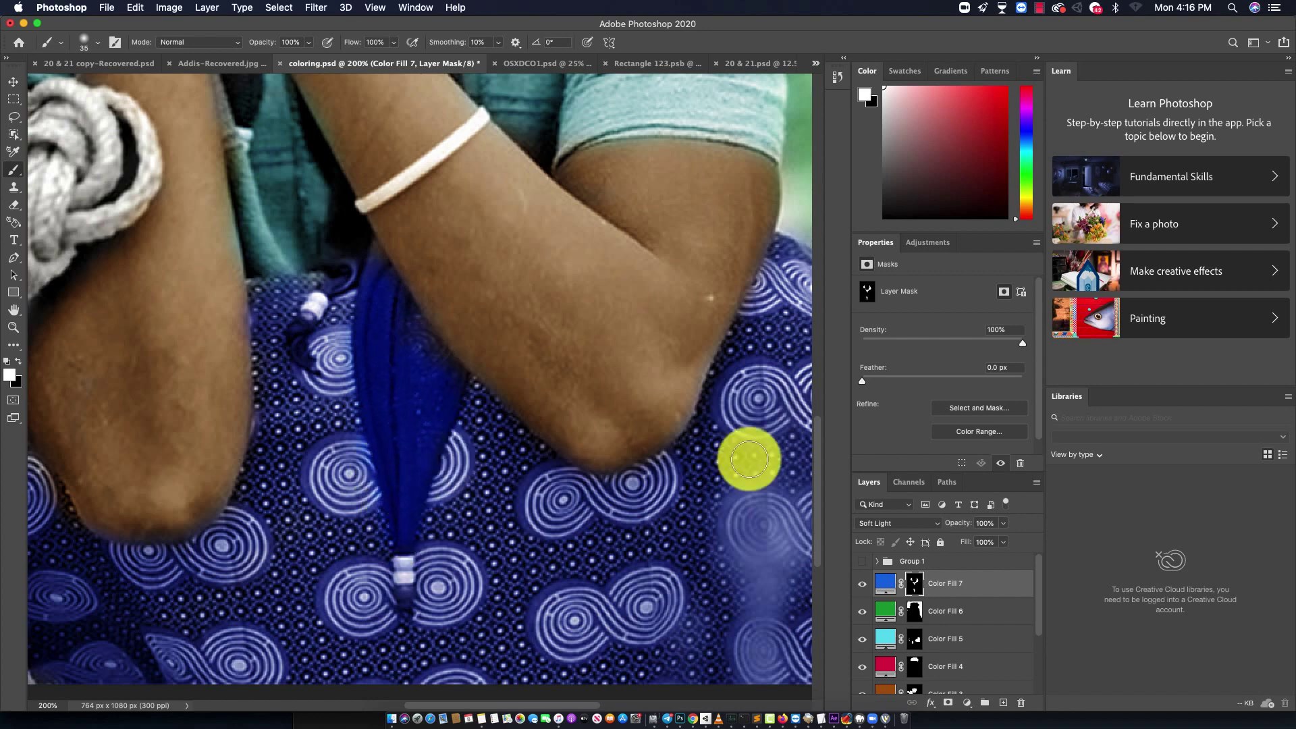
# Remove the dress colour from the hanging scarf end on Color Fill 2's mask.
pyautogui.scroll(-3, 931, 657)
pyautogui.click(930, 657)
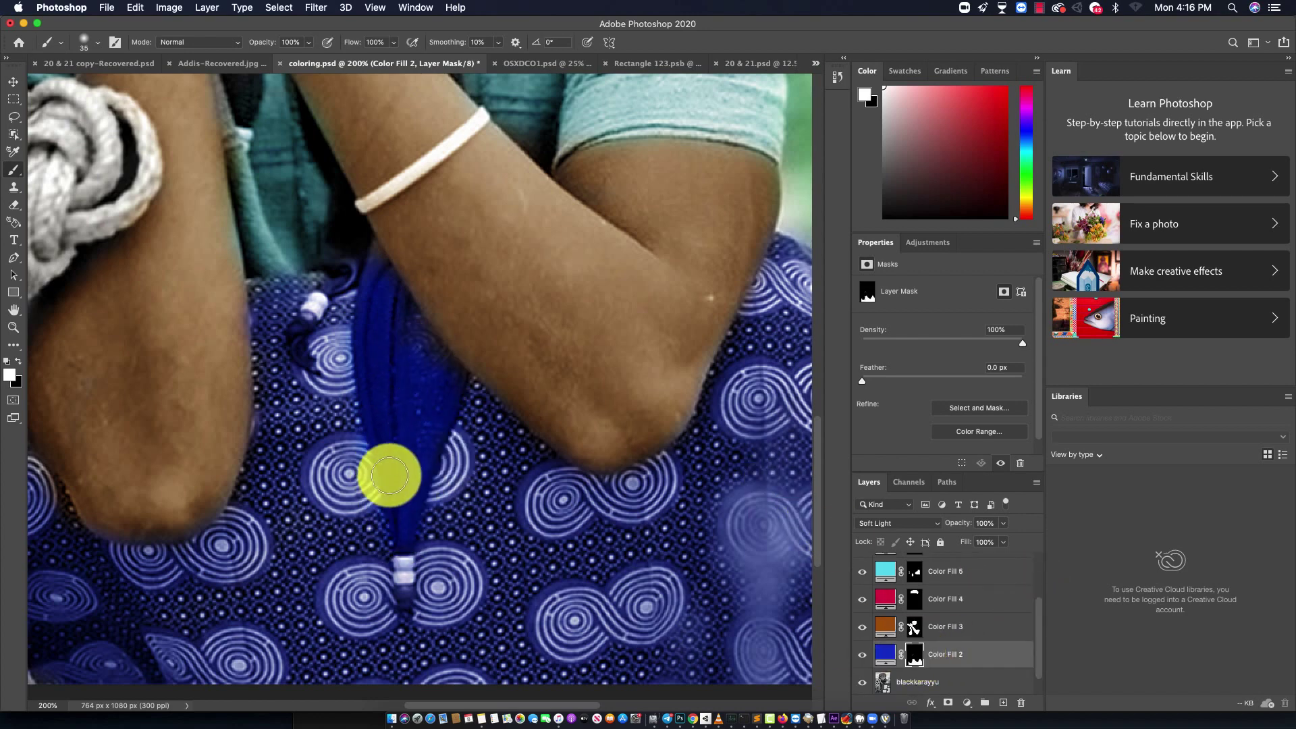
pyautogui.press('x')
pyautogui.moveTo(399, 376)
pyautogui.mouseDown()
pyautogui.moveTo(376, 297)
pyautogui.moveTo(364, 342)
pyautogui.moveTo(396, 463)
pyautogui.moveTo(419, 379)
pyautogui.moveTo(387, 515)
pyautogui.moveTo(434, 399)
pyautogui.moveTo(402, 540)
pyautogui.moveTo(404, 602)
pyautogui.mouseUp()
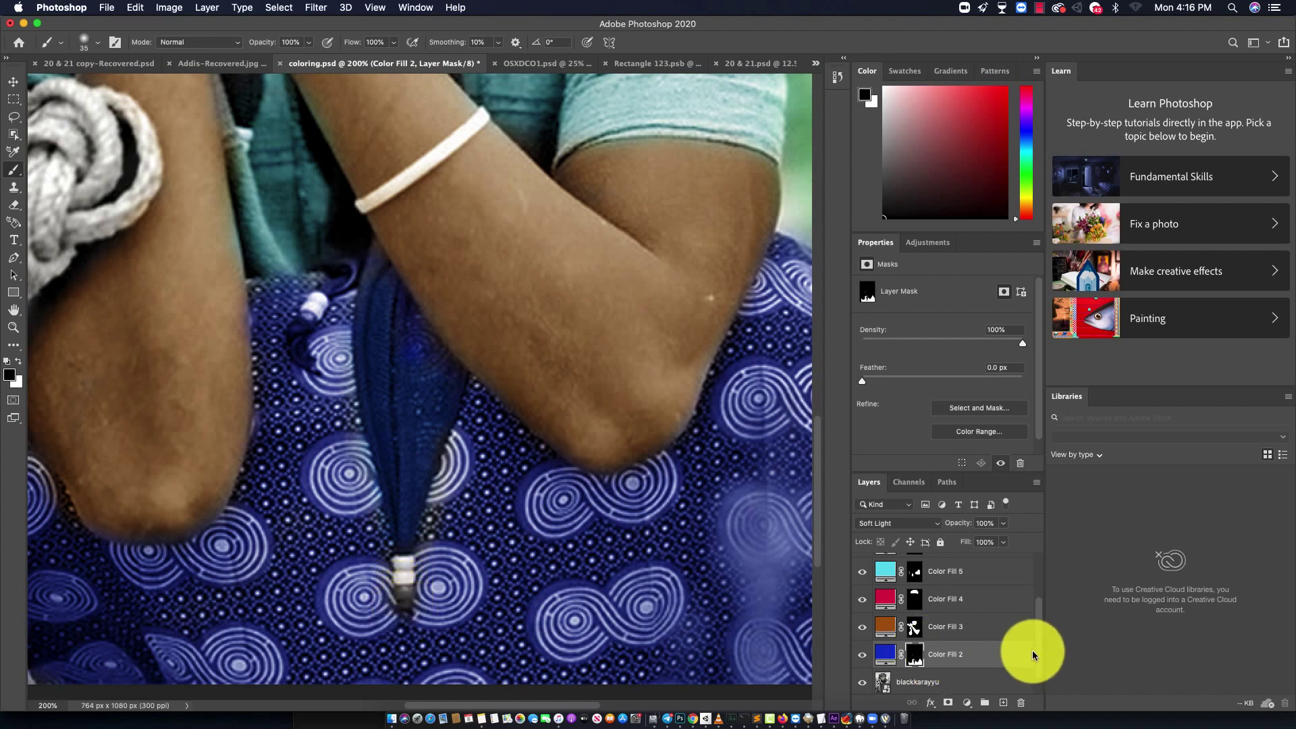
# Paint blue down the scarf tip toward the pendant on Color Fill 7, then zoom out.
pyautogui.scroll(2, 1034, 646)
pyautogui.click(886, 585)
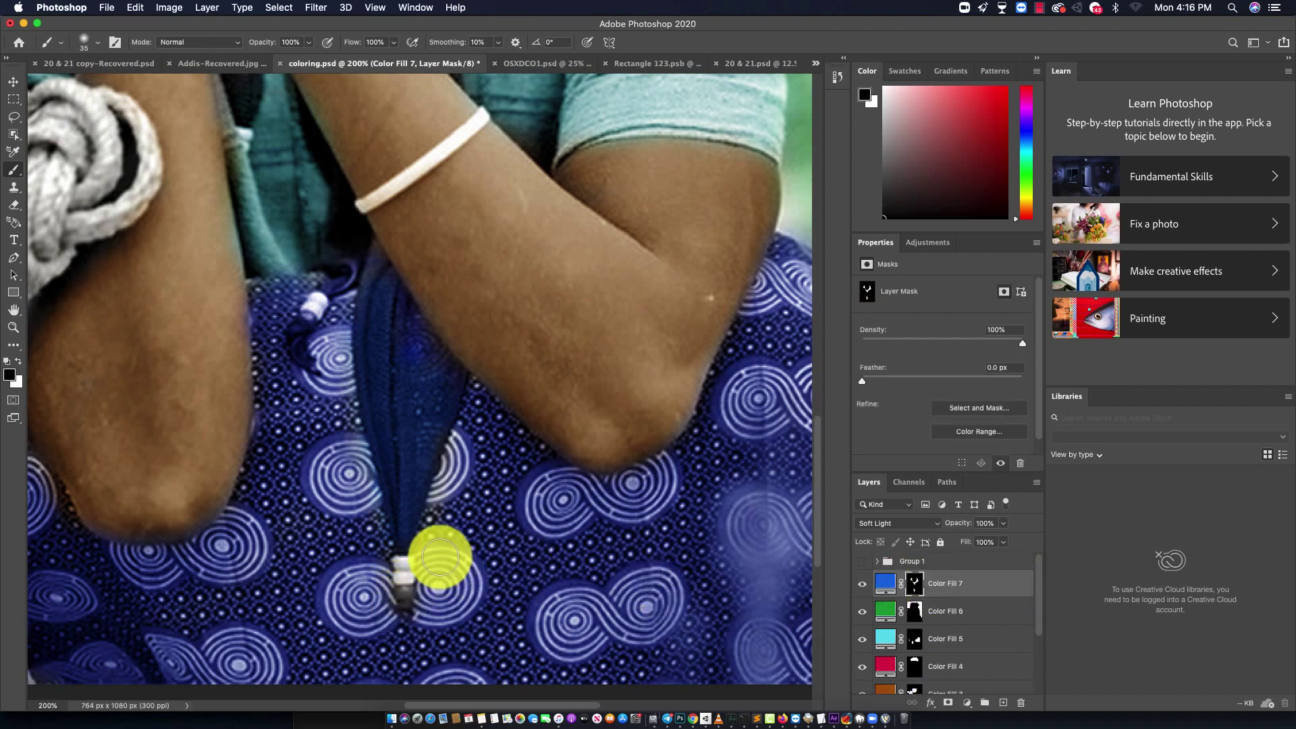
pyautogui.press('x')
pyautogui.press('[')
pyautogui.press('[')
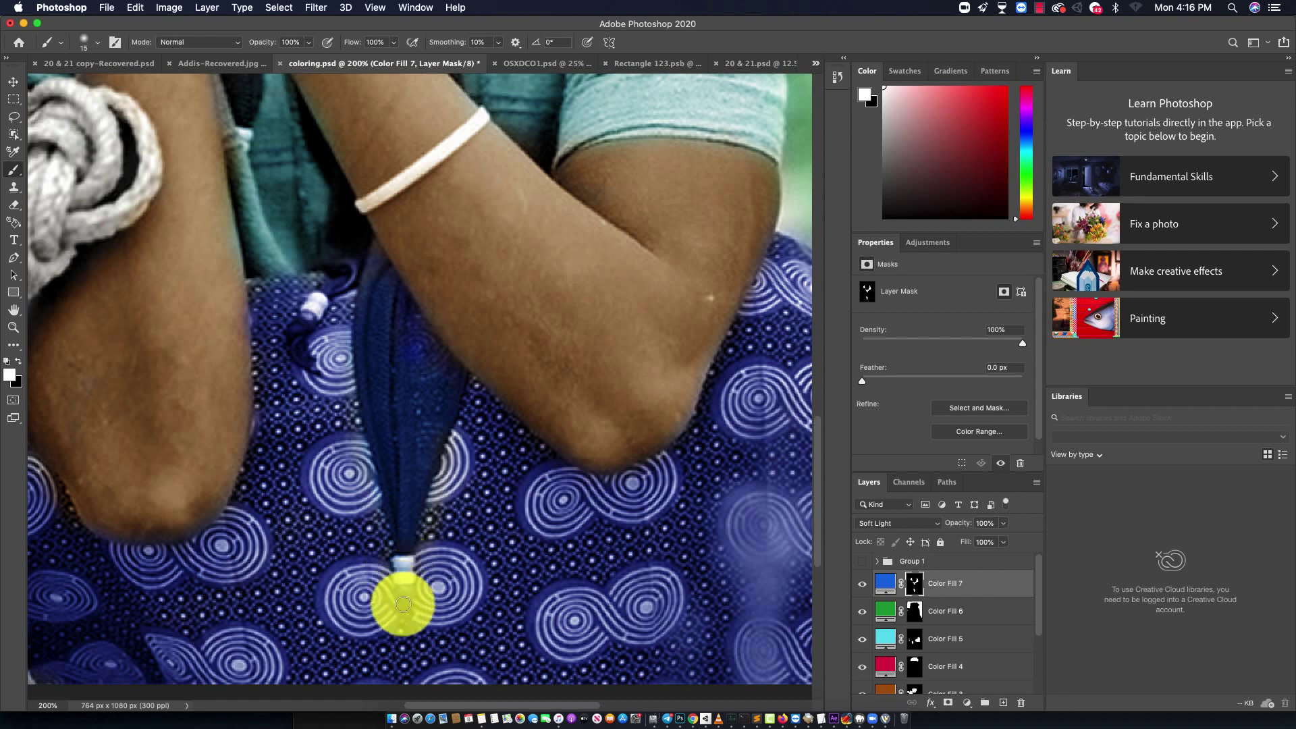
pyautogui.moveTo(408, 552)
pyautogui.mouseDown()
pyautogui.moveTo(396, 581)
pyautogui.moveTo(413, 583)
pyautogui.mouseUp()
pyautogui.press('super+minus')
pyautogui.press('super+minus')
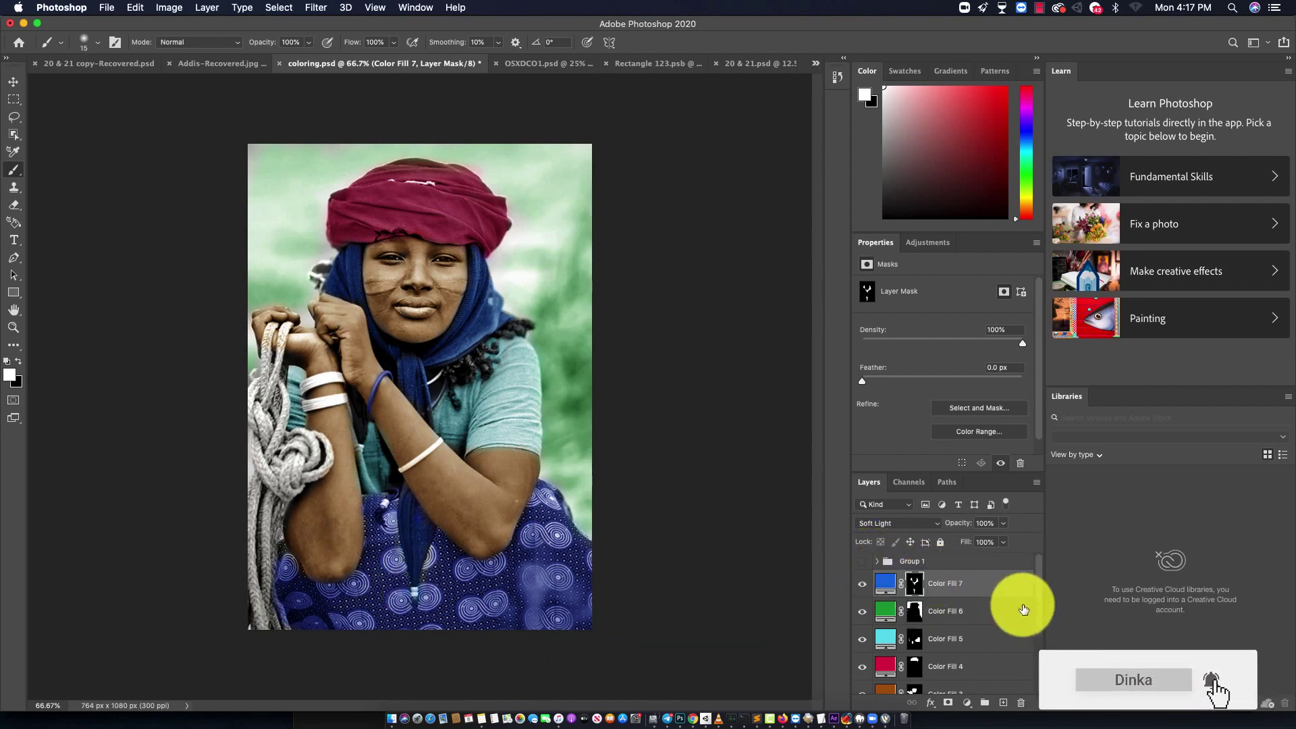
pyautogui.scroll(-3, 1026, 614)
pyautogui.scroll(-2, 979, 631)
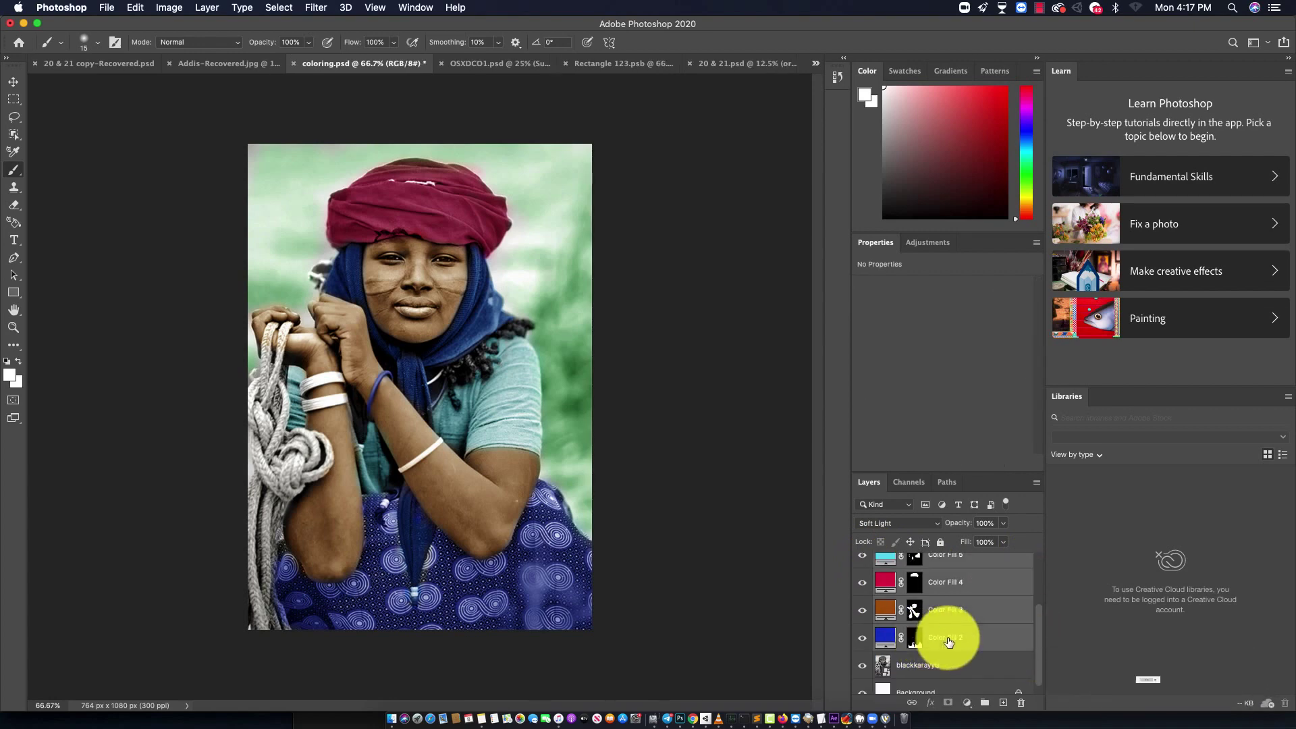
# Delete the loose colour fill layers and make Group 1 visible to show the finished portrait.
pyautogui.press('Delete')
pyautogui.click(863, 562)
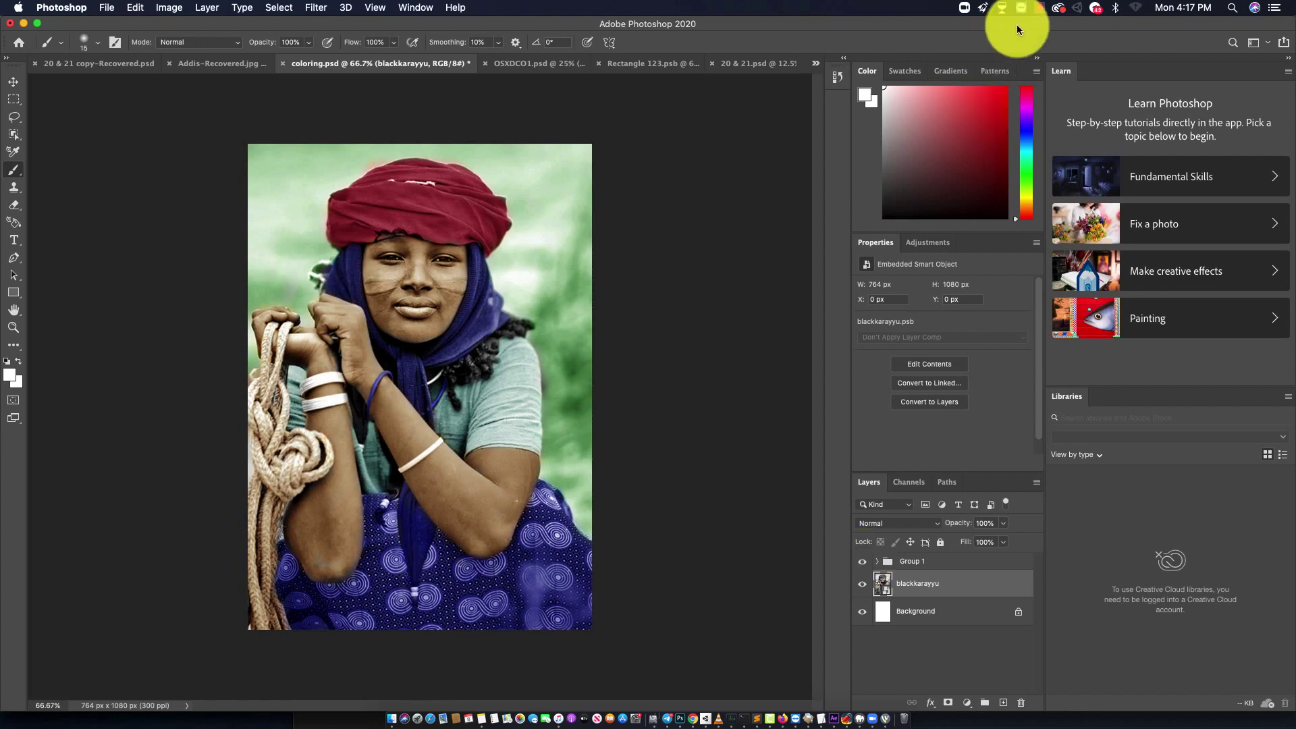
pyautogui.click(1039, 7)
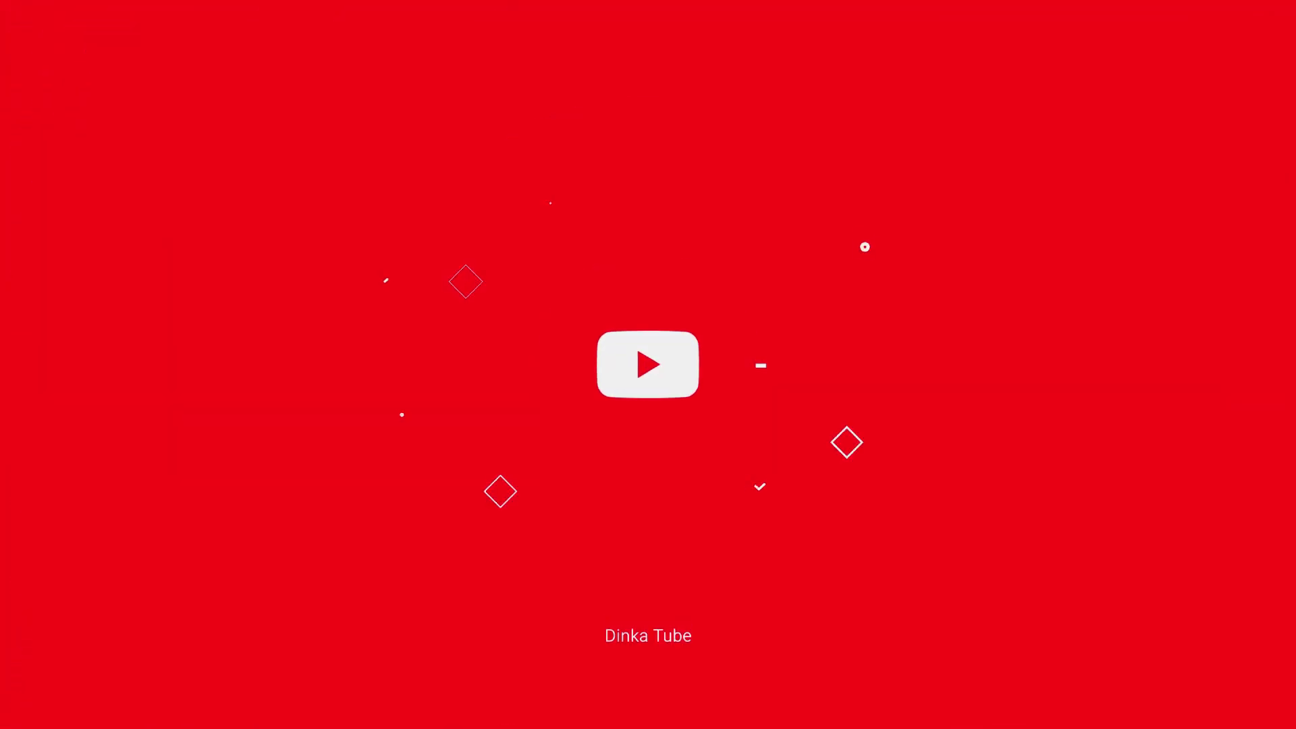